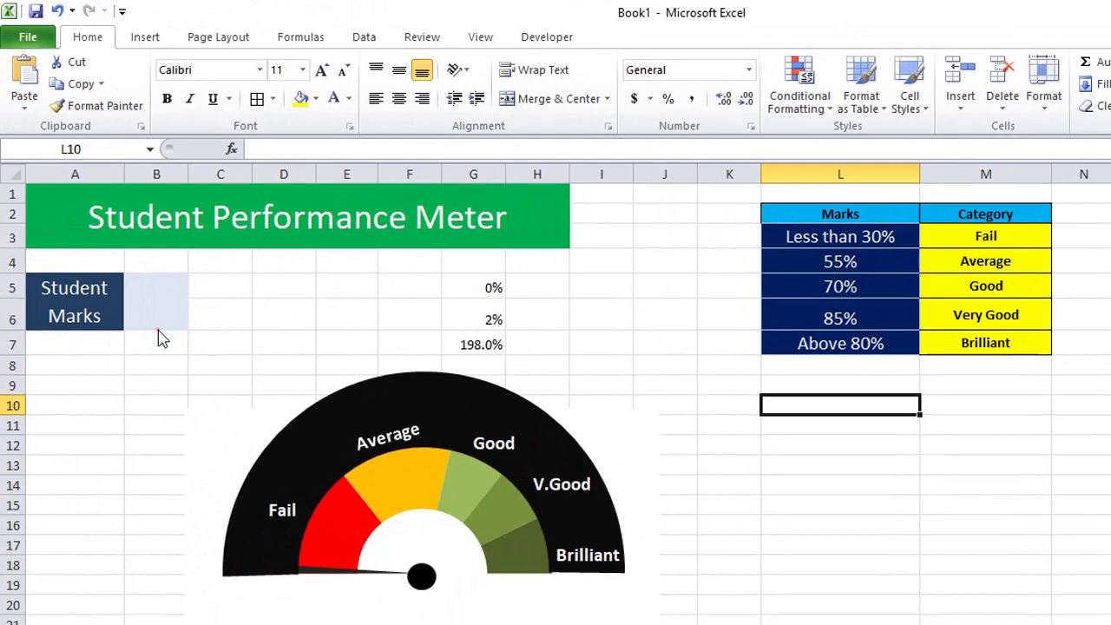
Step: Test the gauge by entering Student Marks of 20, 45 and 60
left_click(156, 328)
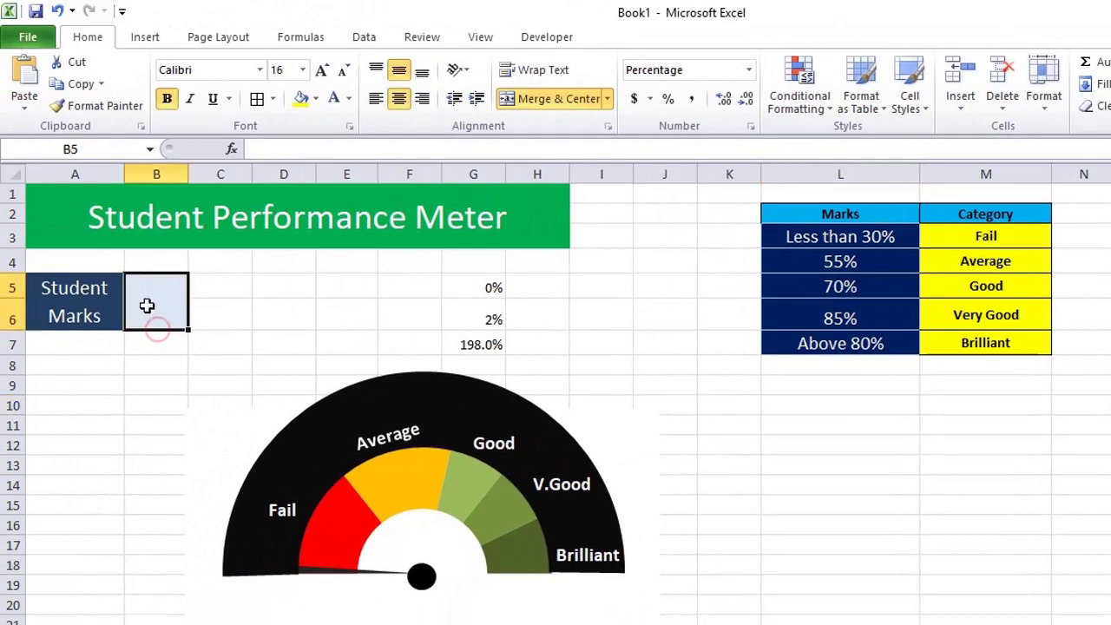
type("20")
key("Return")
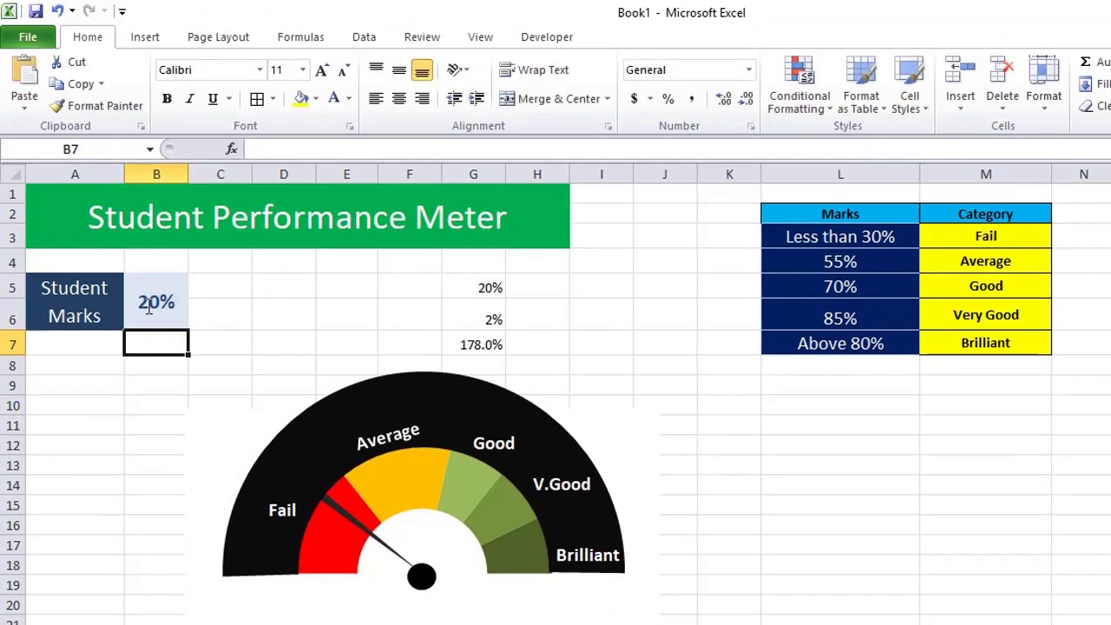
left_click(149, 306)
type("4")
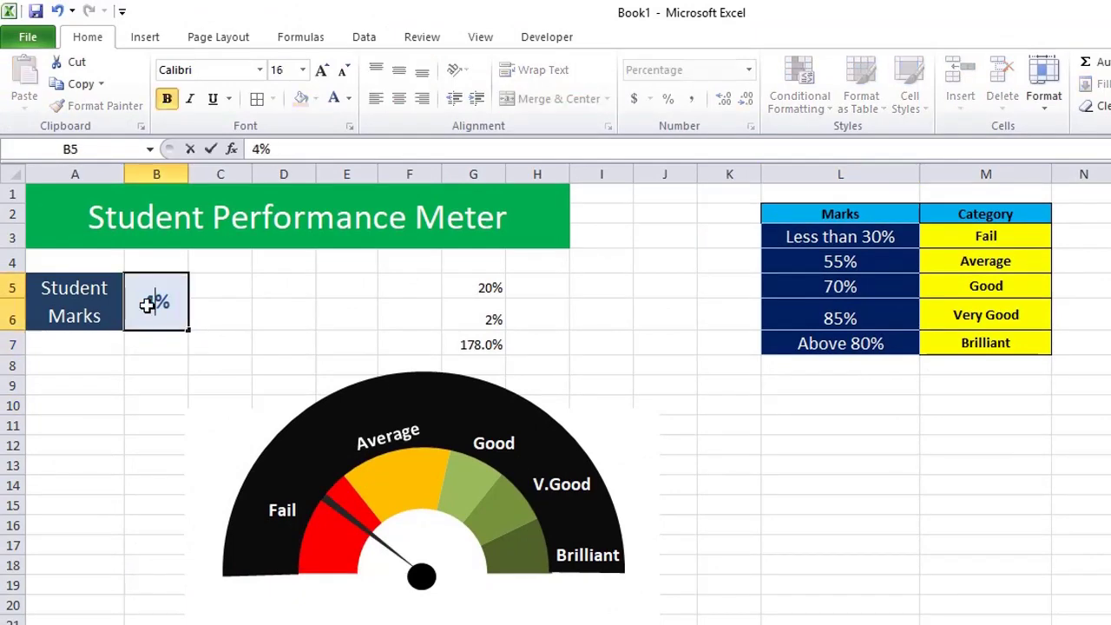
type("5")
key("Return")
left_click(147, 305)
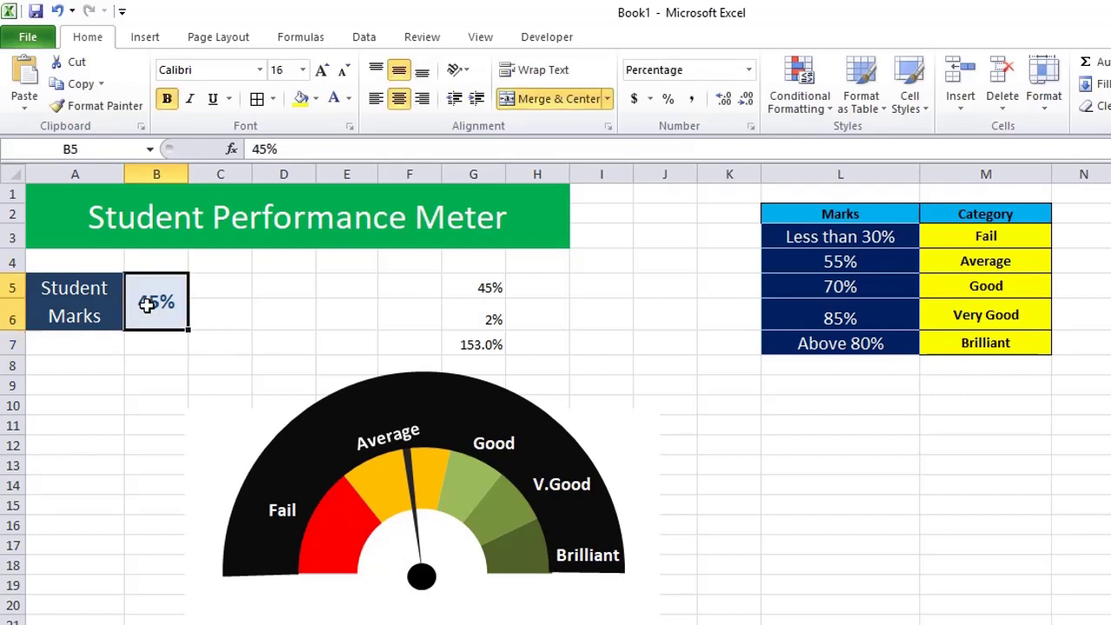
type("6")
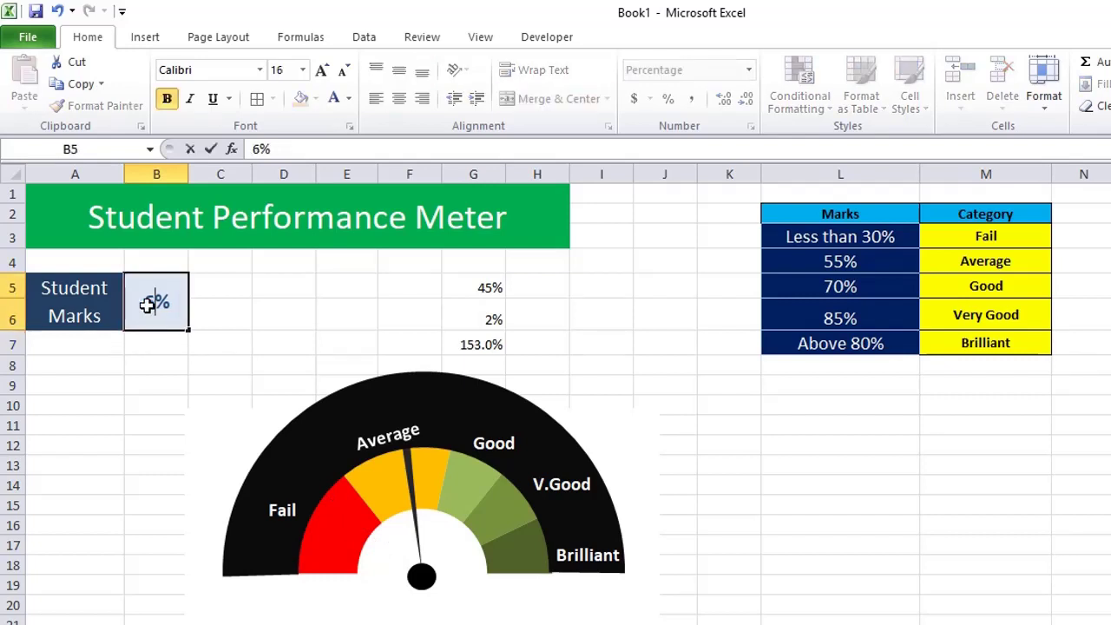
type("0")
key("Return")
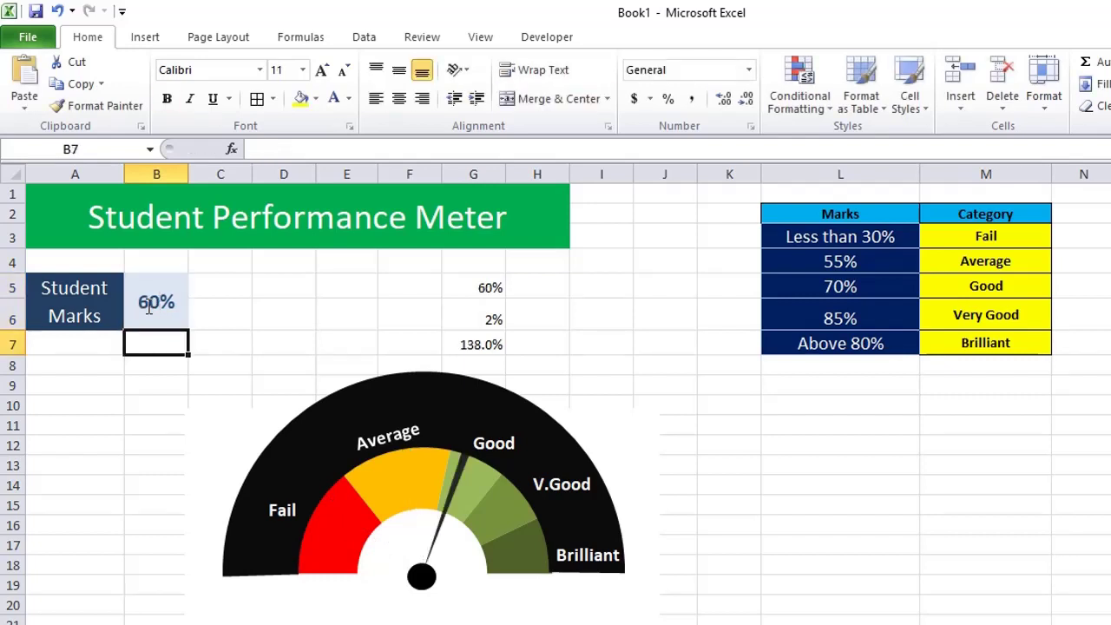
Step: Try Student Marks of 80 and 90, then clear the marks cell
left_click(147, 304)
type("8")
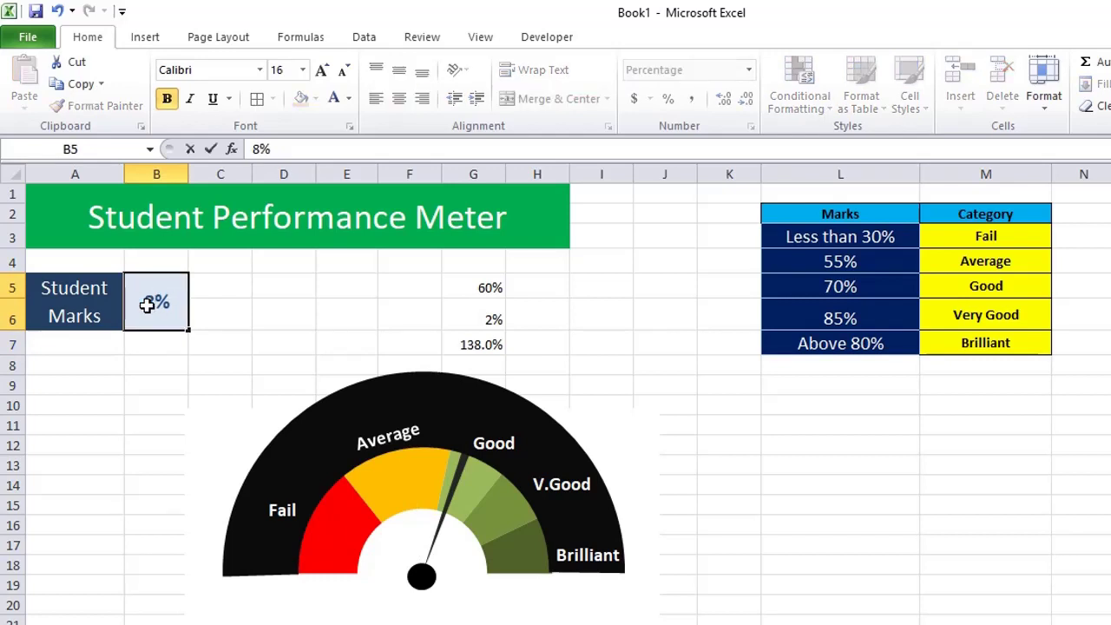
type("0")
key("Return")
left_click(148, 303)
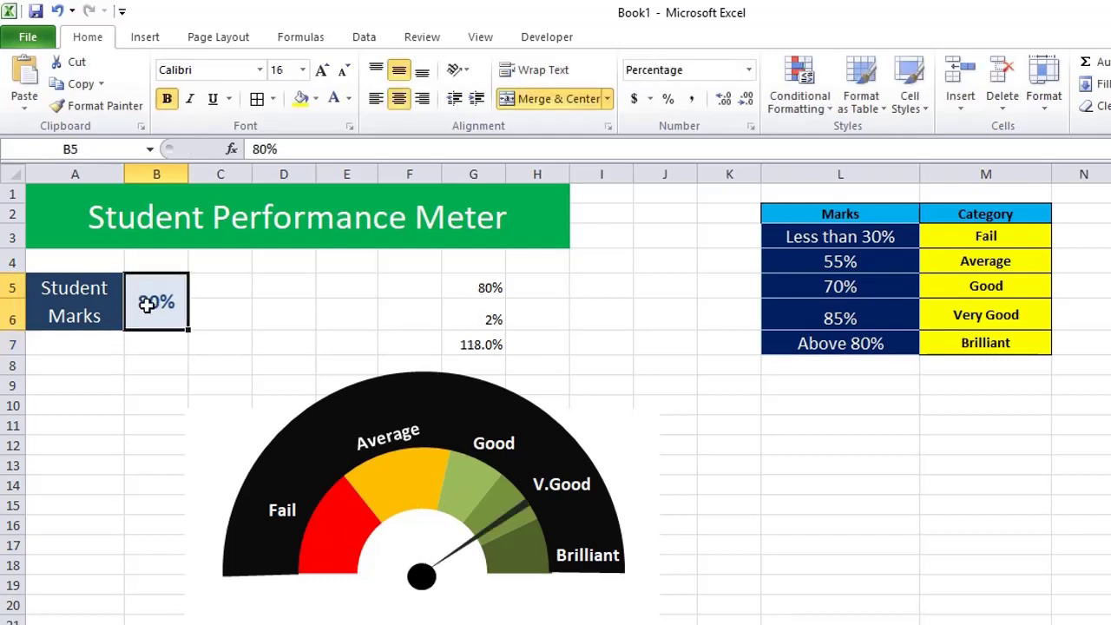
type("90")
key("Return")
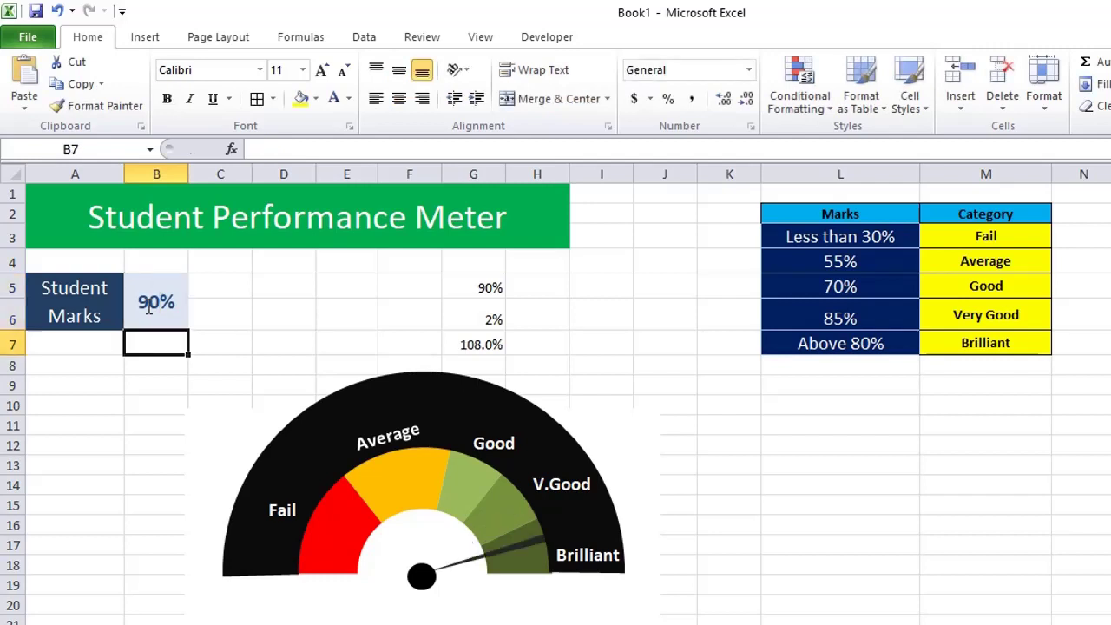
left_click(150, 310)
key("Delete")
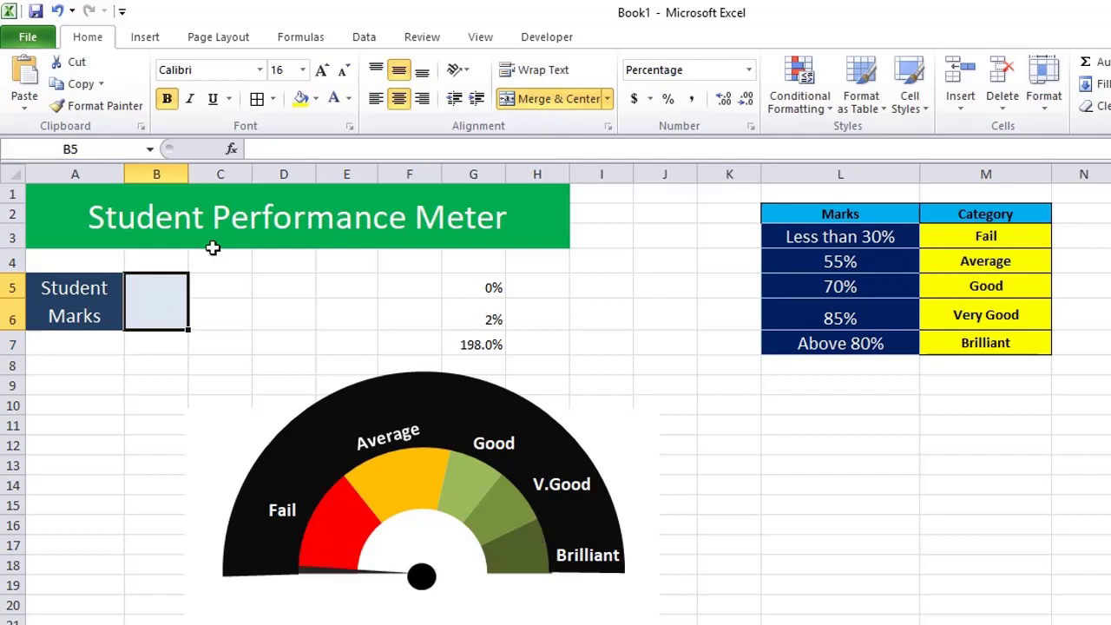
Step: Copy the Student Performance Meter title banner onto the blank sheet
left_click(442, 209)
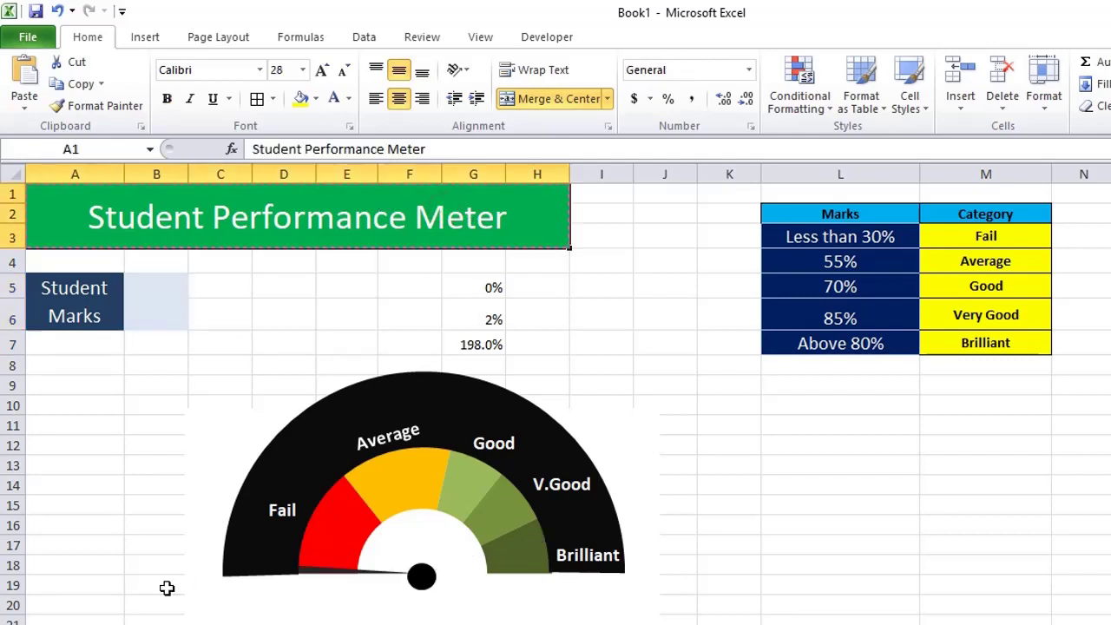
key("ctrl+Page_Down")
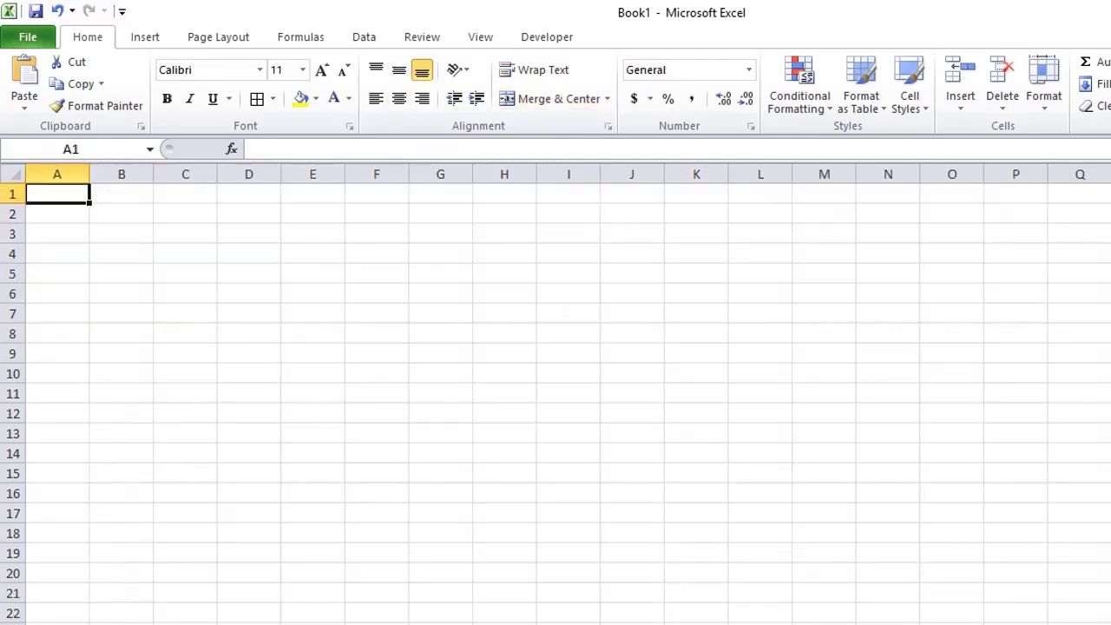
type("Student Performance Meter")
key("ctrl+Page_Up")
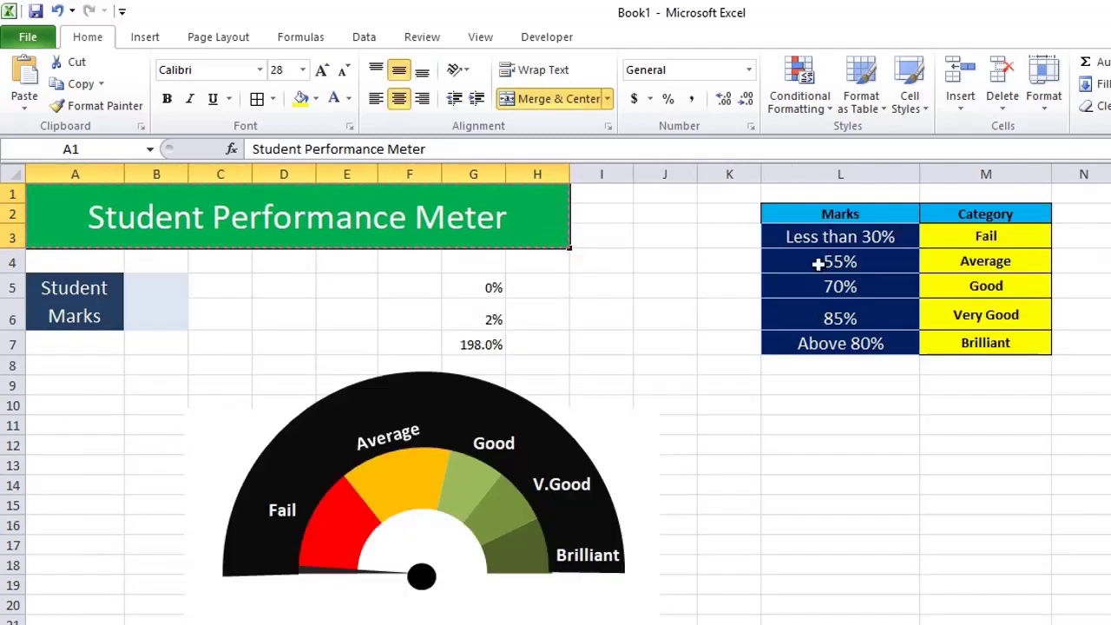
Step: Paste the Marks/Category table L2:M7 at L2 on Sheet2 and widen columns L and M
left_click_drag(832, 213, 939, 342)
key("ctrl+c")
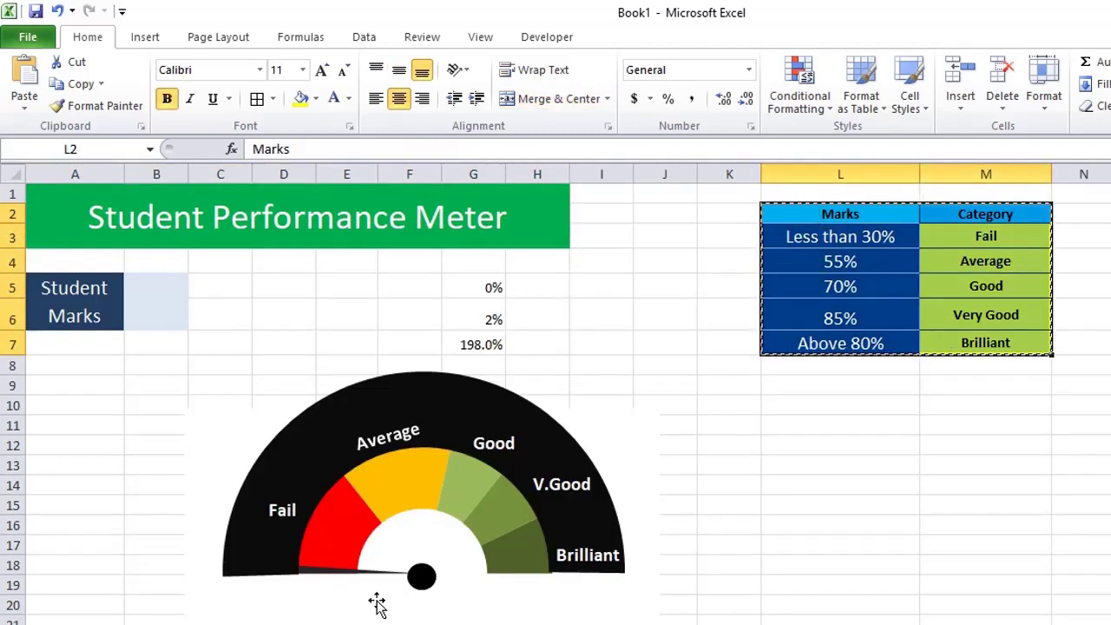
key("ctrl+Page_Down")
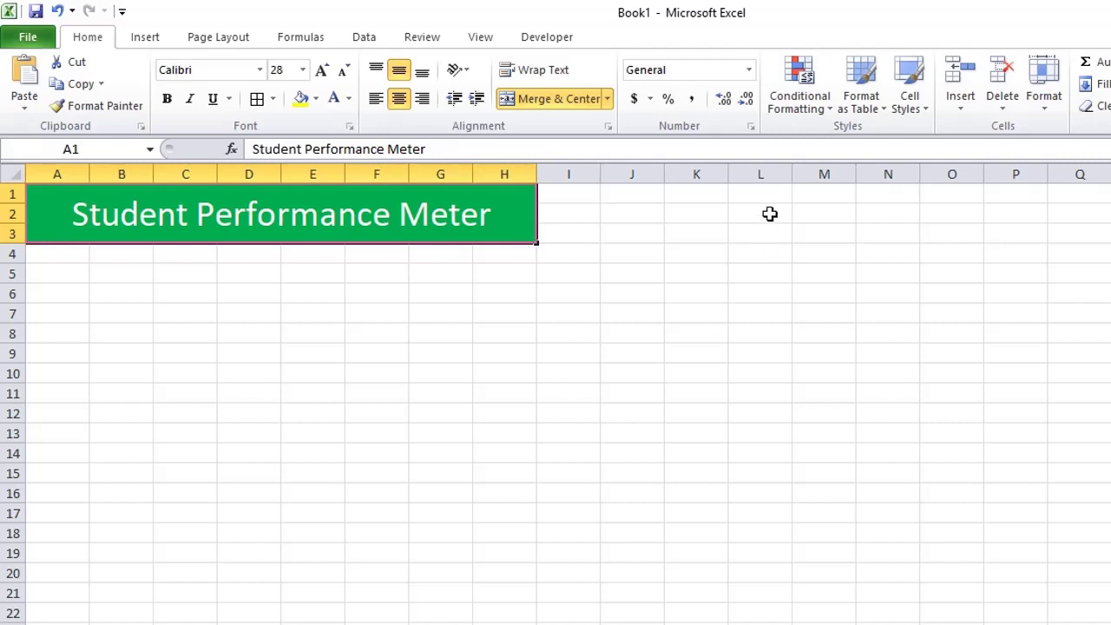
left_click(770, 213)
key("ctrl+v")
double_click(856, 174)
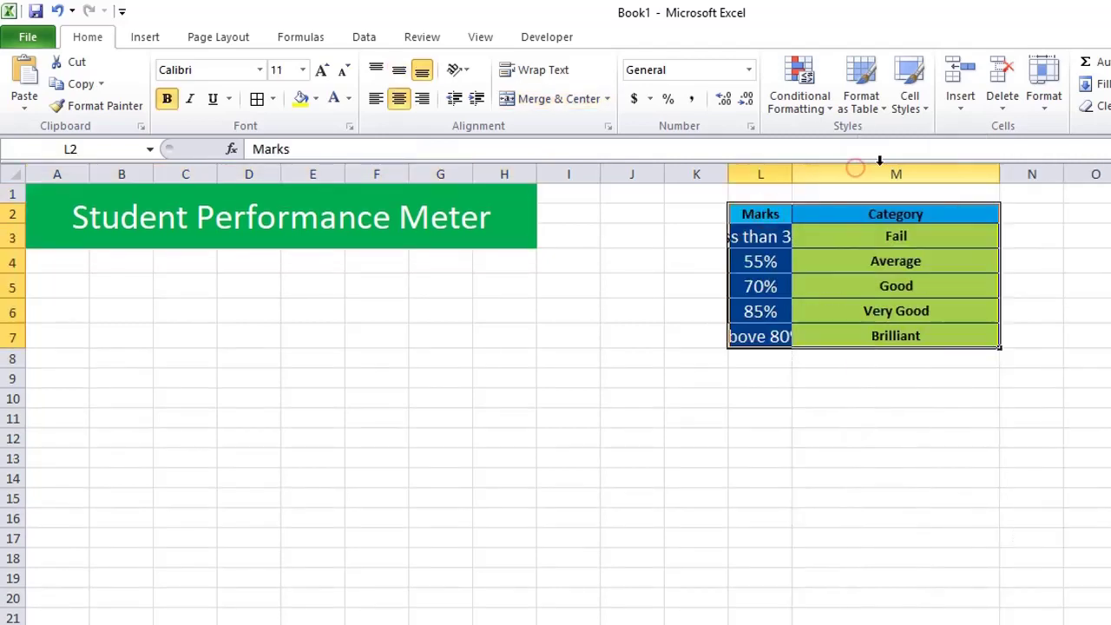
left_click_drag(792, 174, 901, 174)
left_click(950, 425)
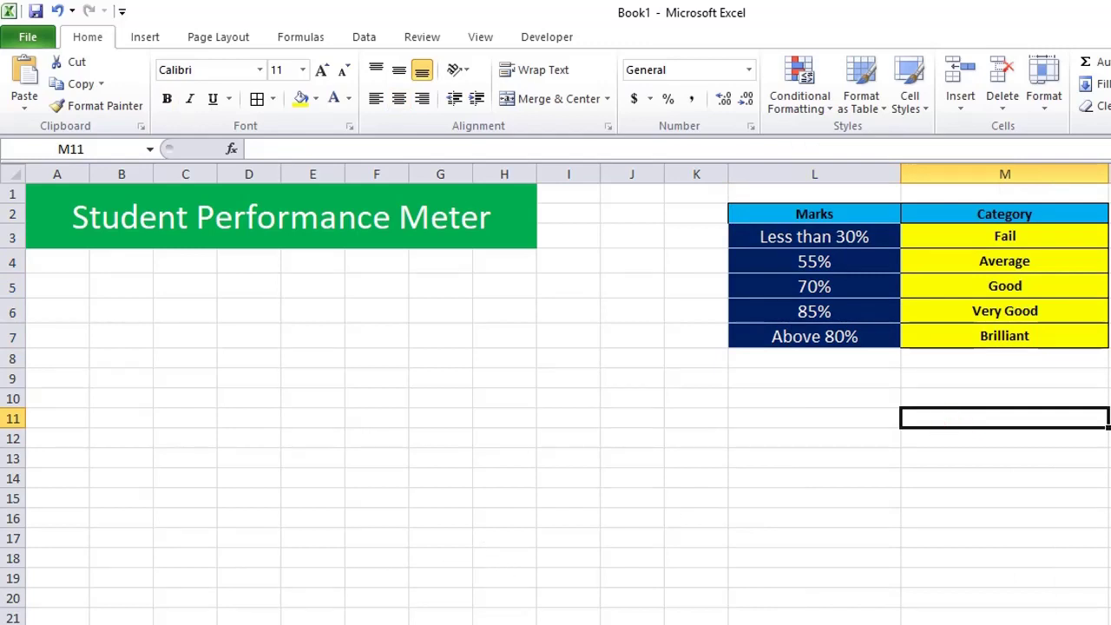
Step: Insert a doughnut chart below the title, beside the marks table, and open Select Data
left_click(147, 34)
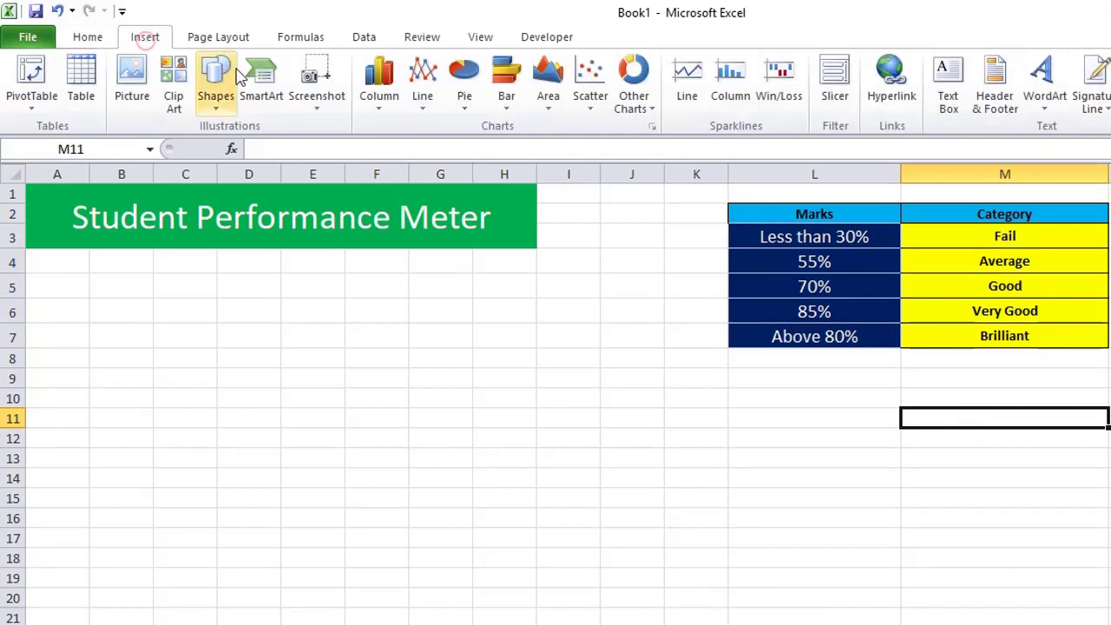
left_click(632, 103)
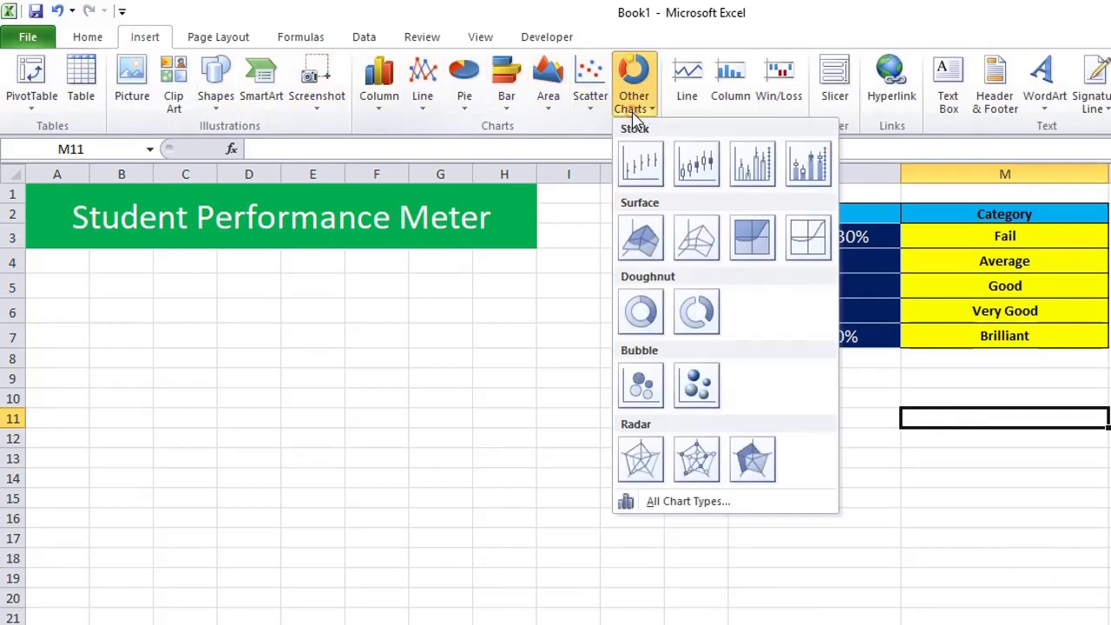
left_click(632, 334)
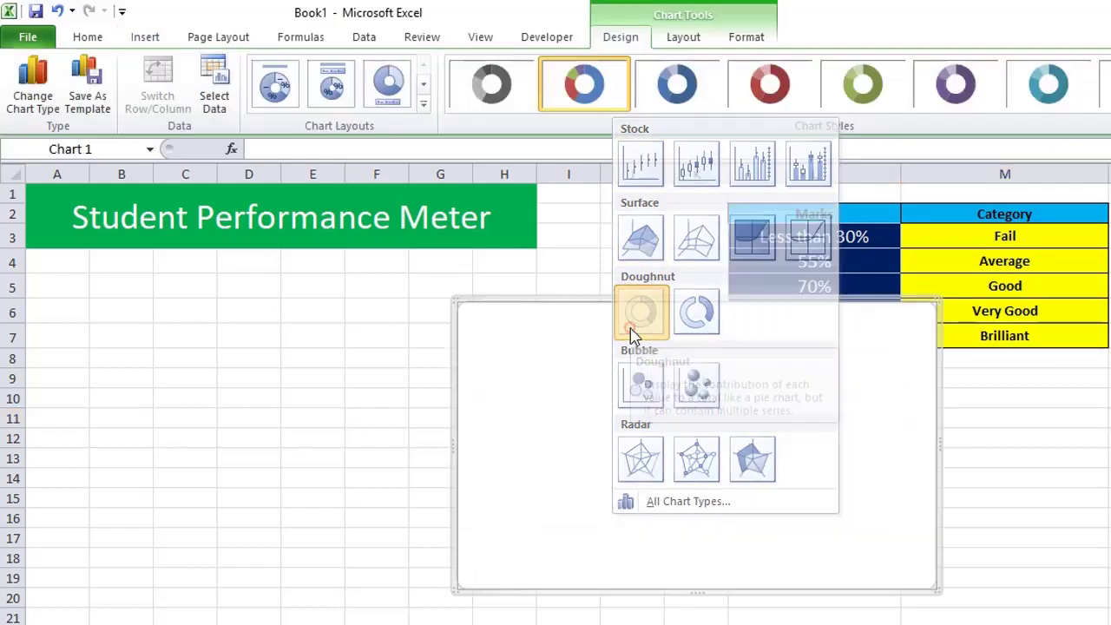
left_click_drag(631, 330, 482, 303)
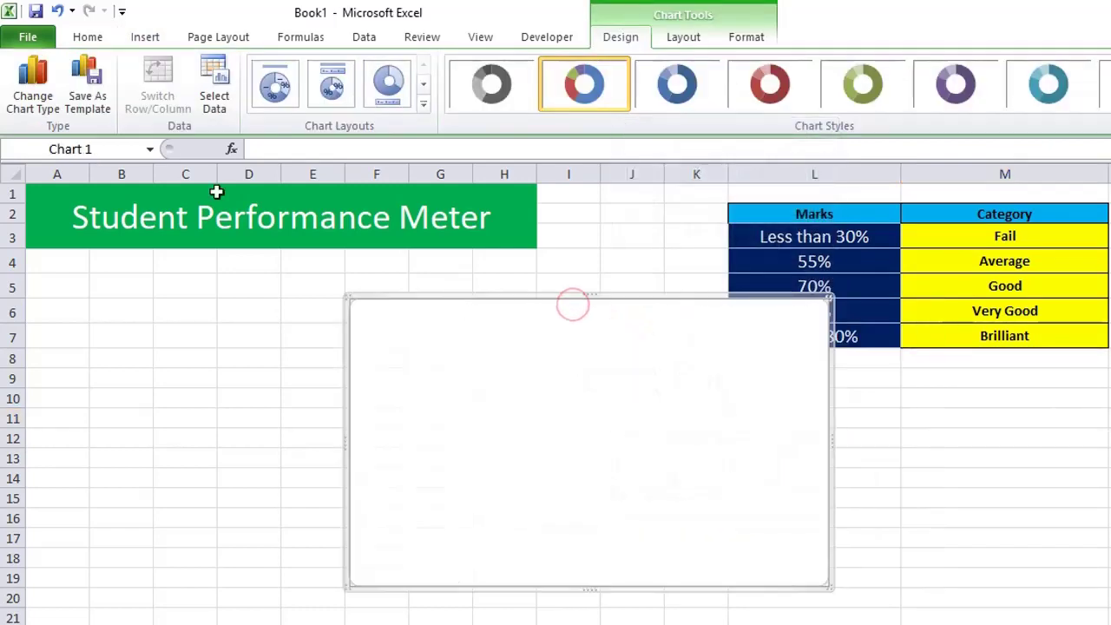
left_click(214, 95)
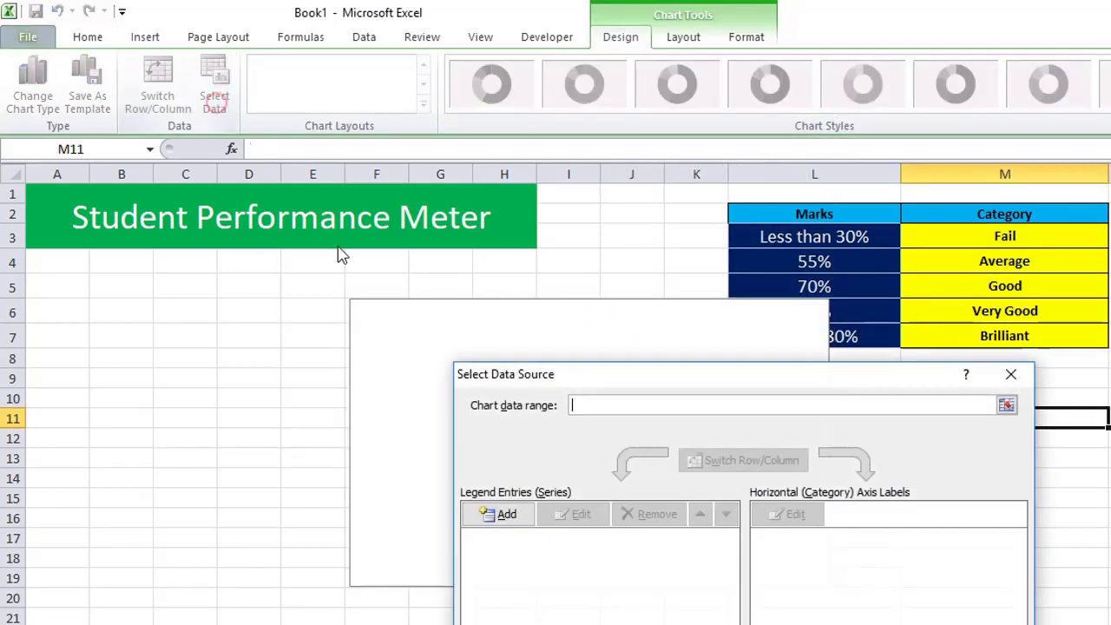
Step: Add a chart series with hand-entered values ={2,2,1,1,1,7}
left_click(507, 514)
key("Tab")
key("Delete")
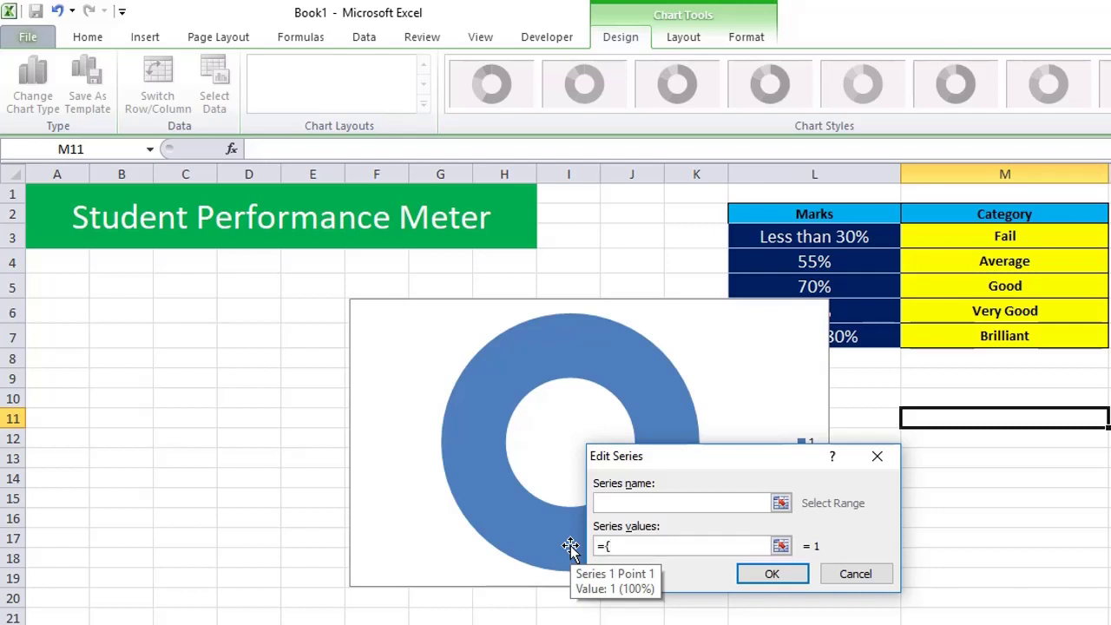
type(",1,1,1,7")
left_click(772, 574)
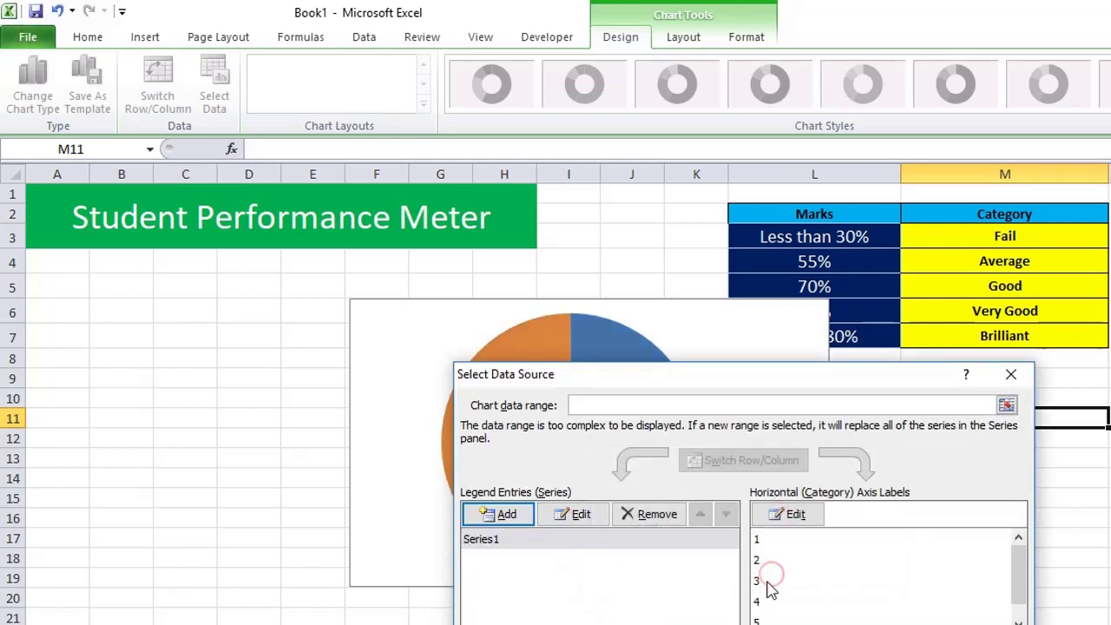
key("Return")
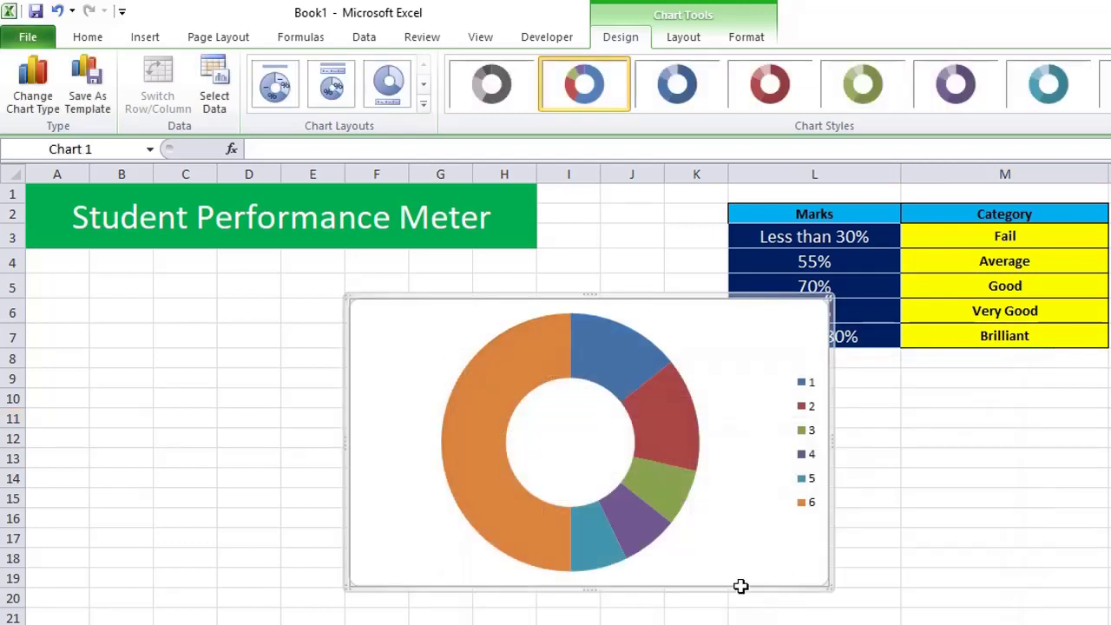
Step: Set the doughnut series' first slice angle to 270°
left_click(622, 383)
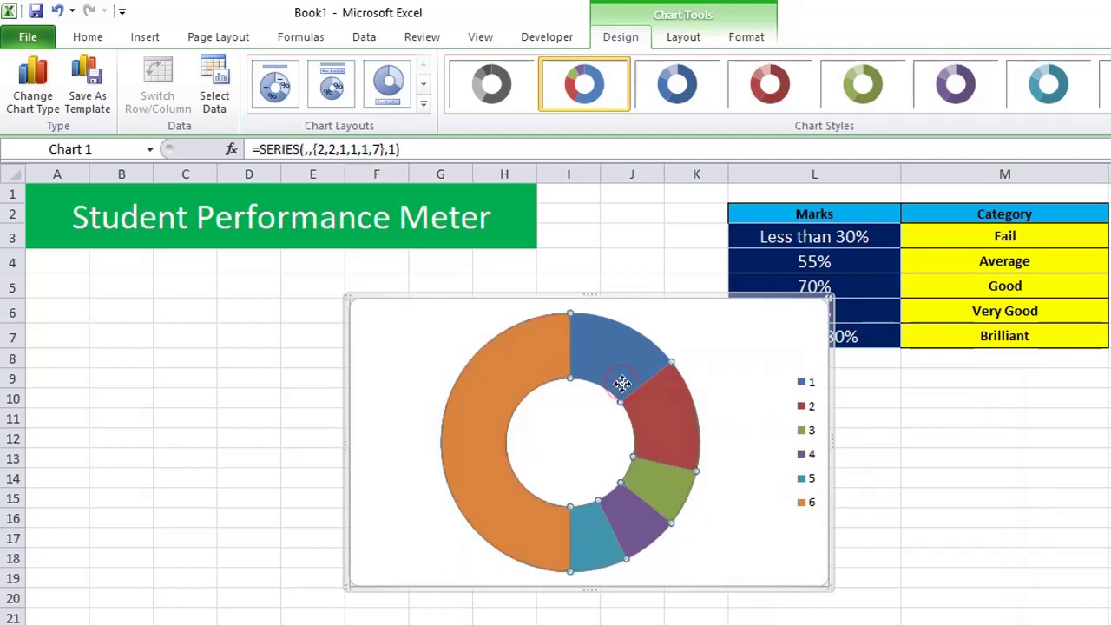
right_click(621, 384)
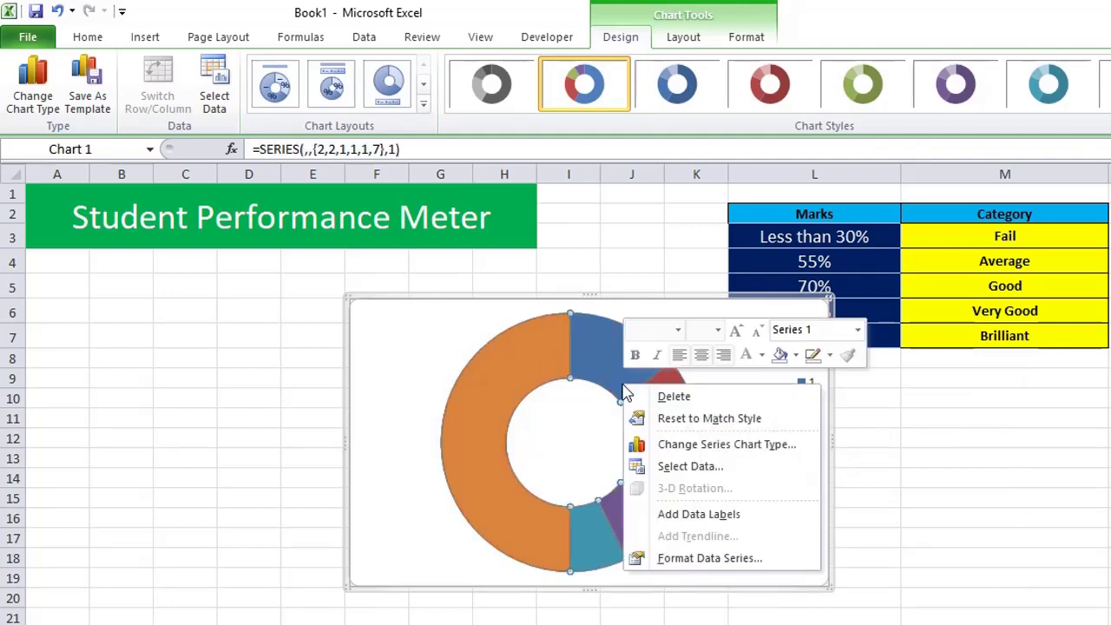
left_click(713, 560)
double_click(806, 188)
type("270")
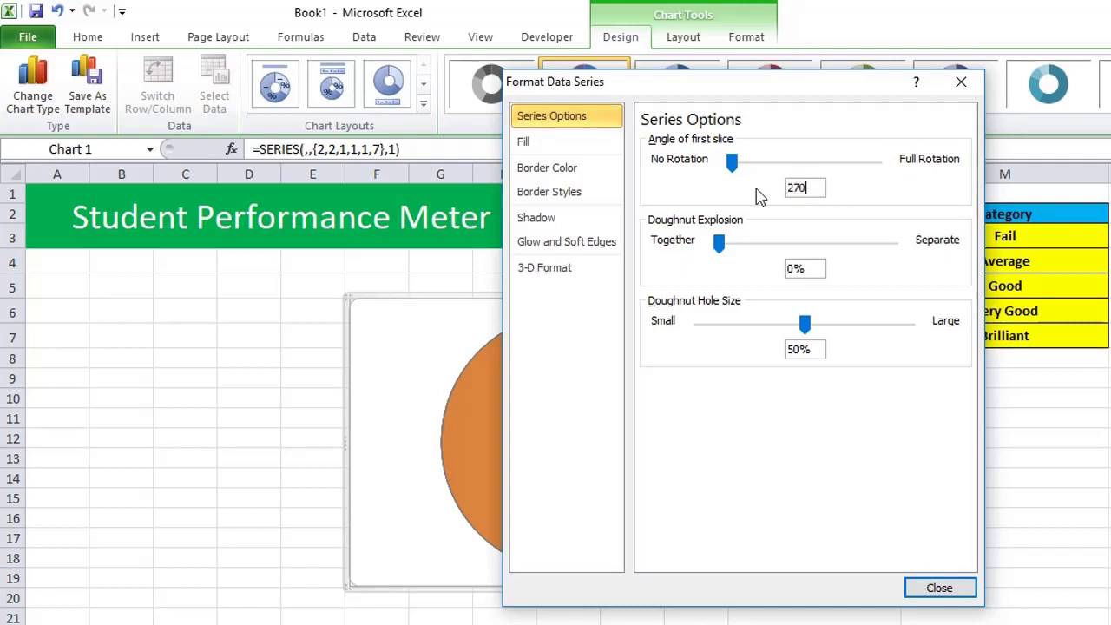
left_click(947, 583)
left_click(938, 512)
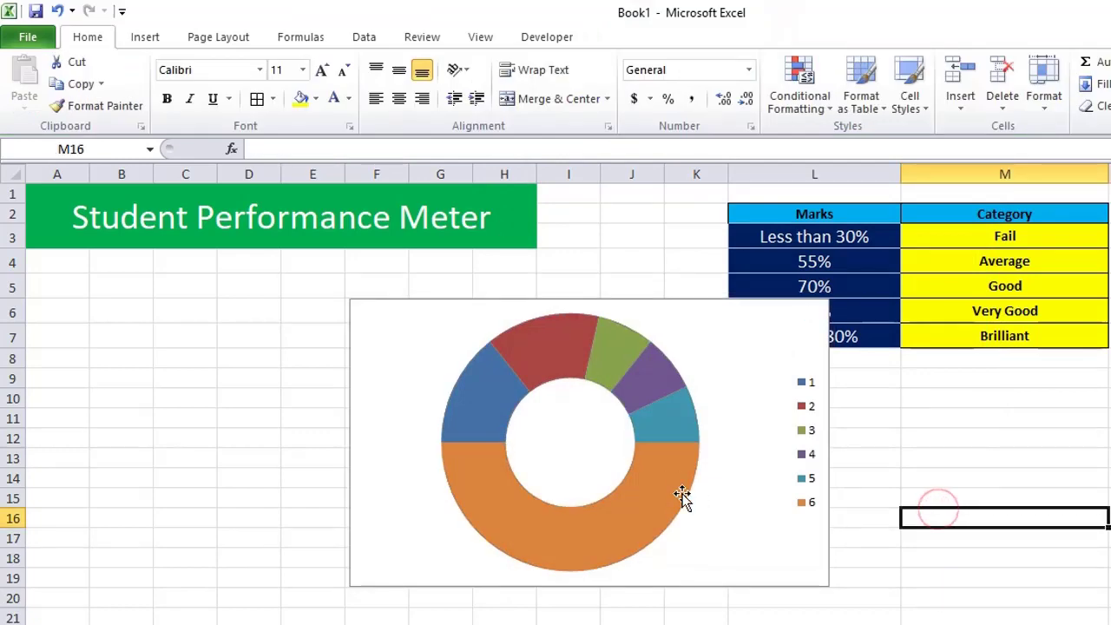
Step: Give the large bottom slice no fill, leaving a half-ring arc
left_click(681, 492)
left_click(675, 494)
double_click(673, 497)
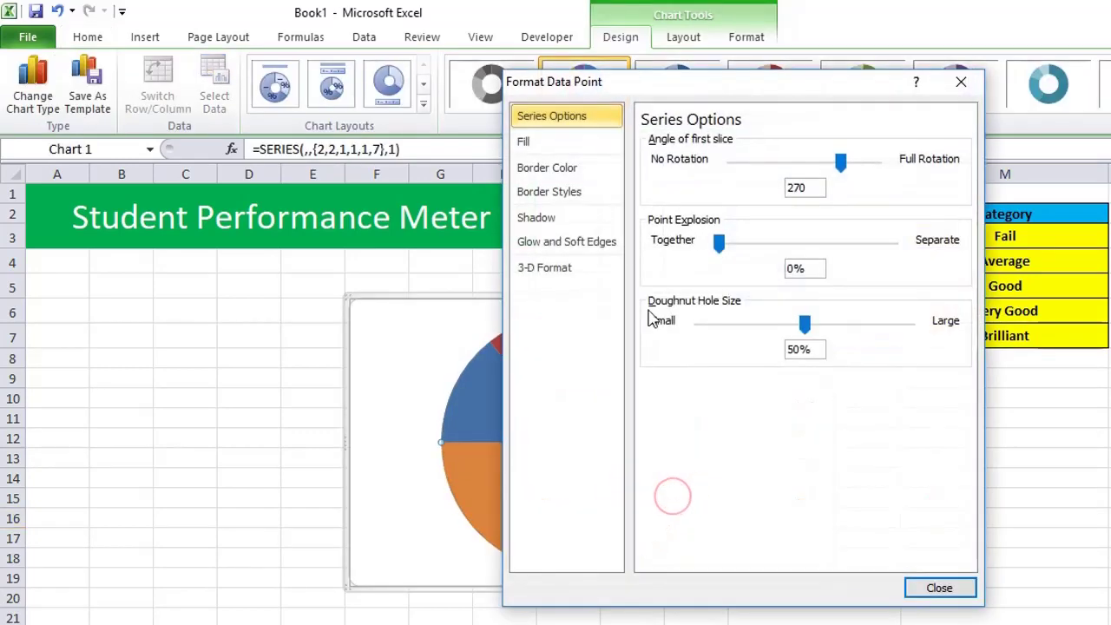
left_click(562, 144)
left_click(674, 144)
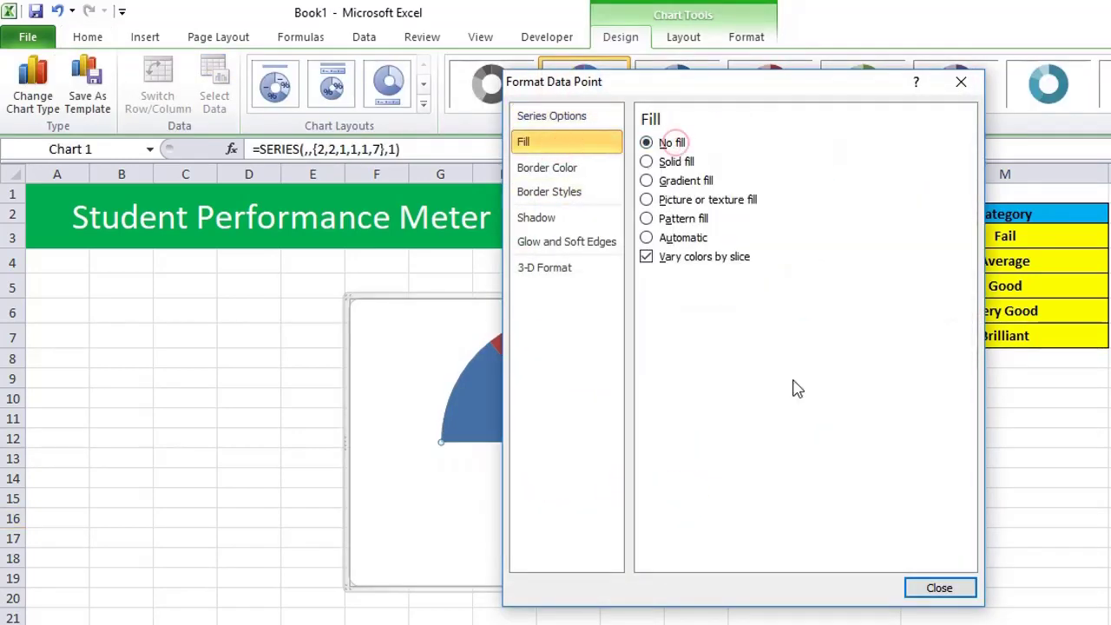
left_click(940, 588)
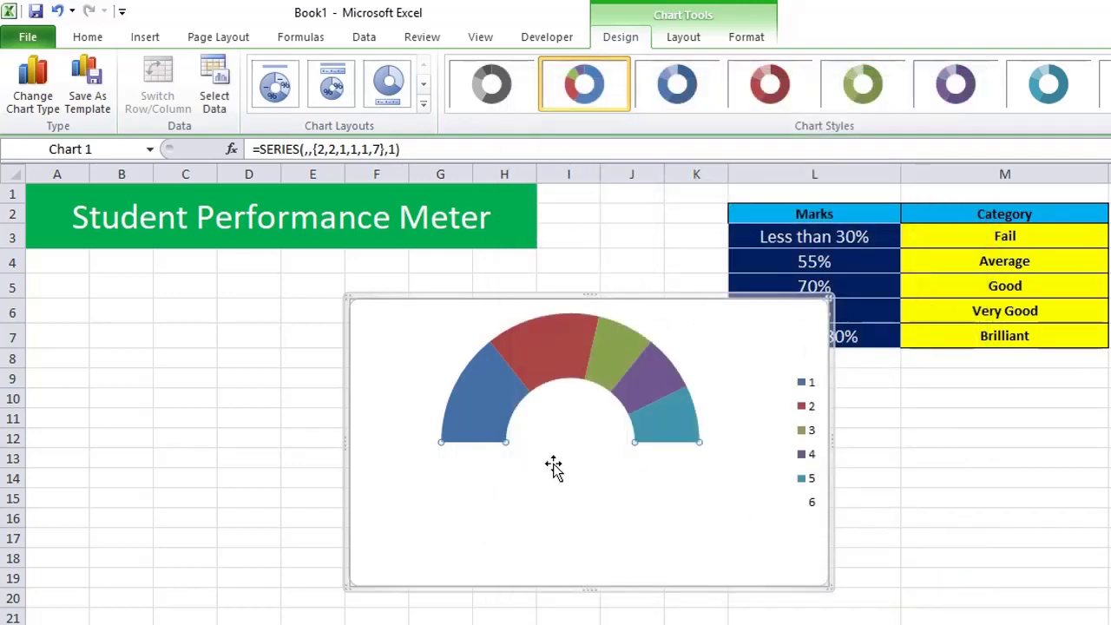
left_click(489, 392)
double_click(489, 391)
Step: Give the first gauge slice a solid dark red fill
left_click(540, 144)
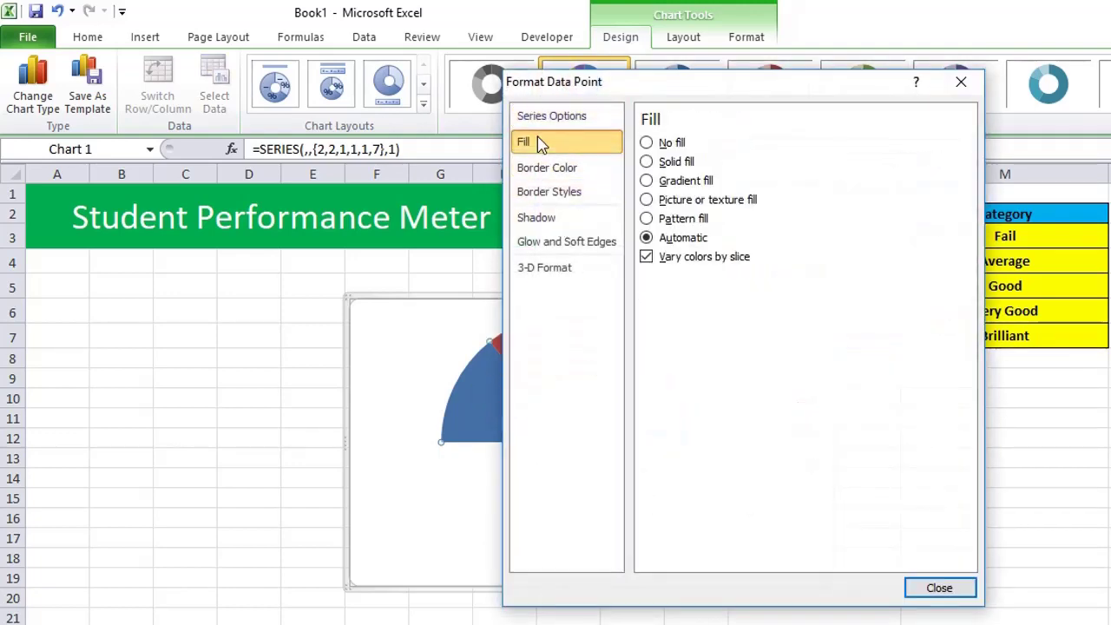
left_click(675, 162)
left_click(738, 303)
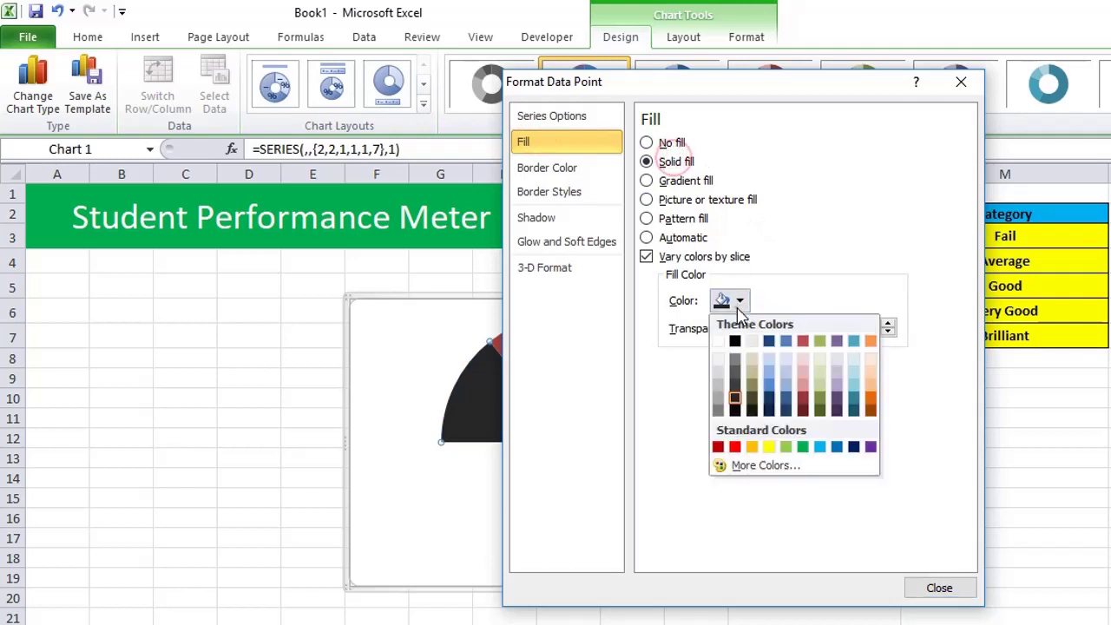
left_click(736, 447)
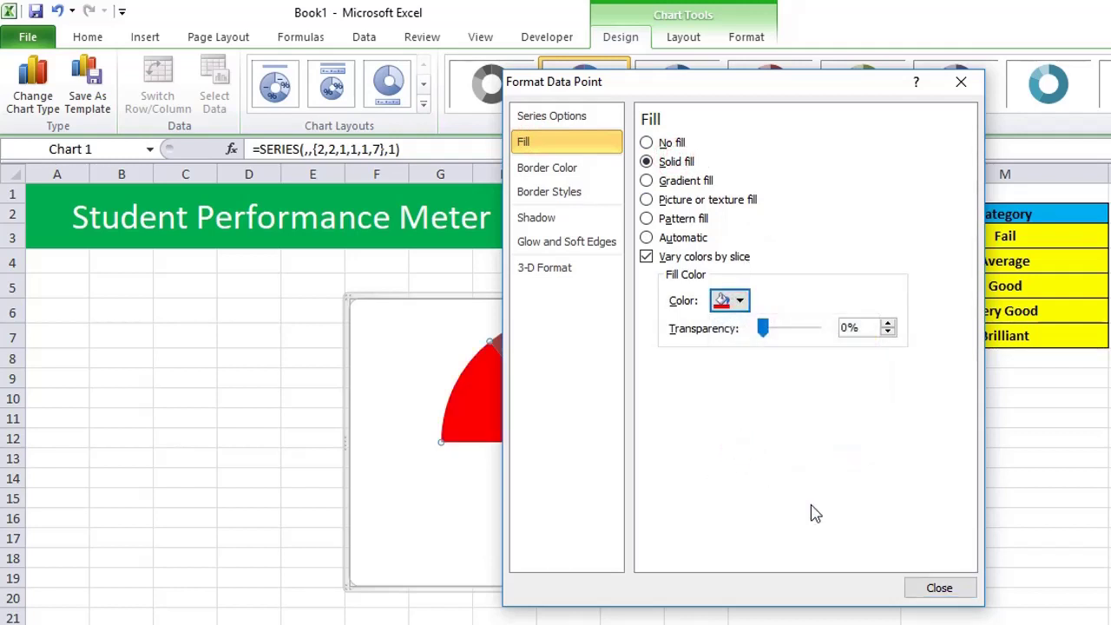
left_click(737, 301)
left_click(803, 341)
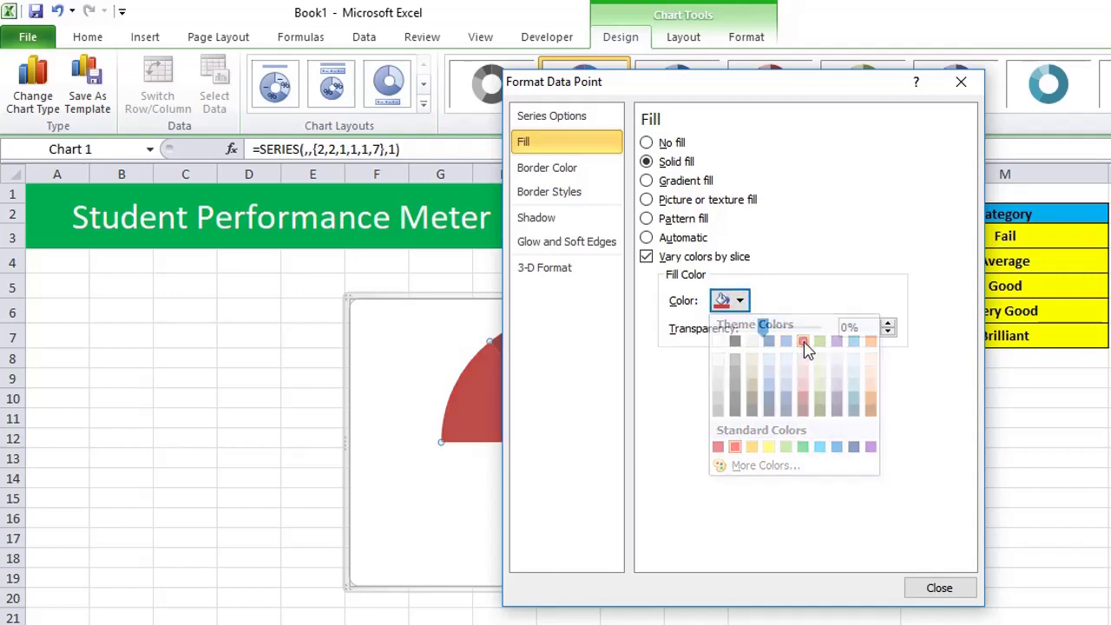
left_click(942, 589)
left_click(1029, 466)
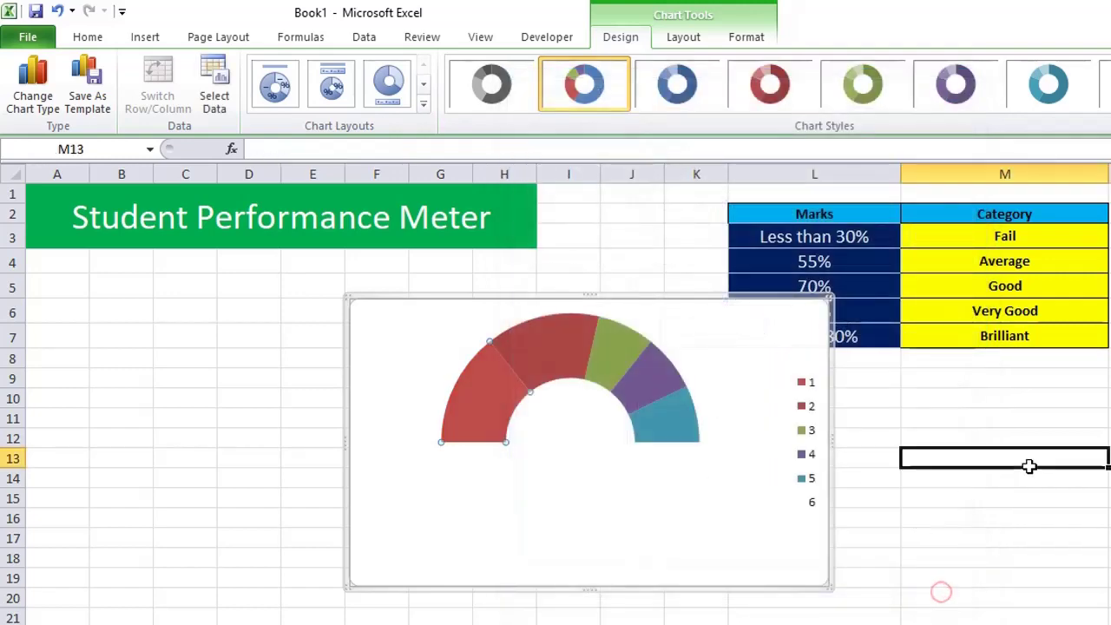
Step: Give the second gauge slice a solid yellow fill
double_click(570, 349)
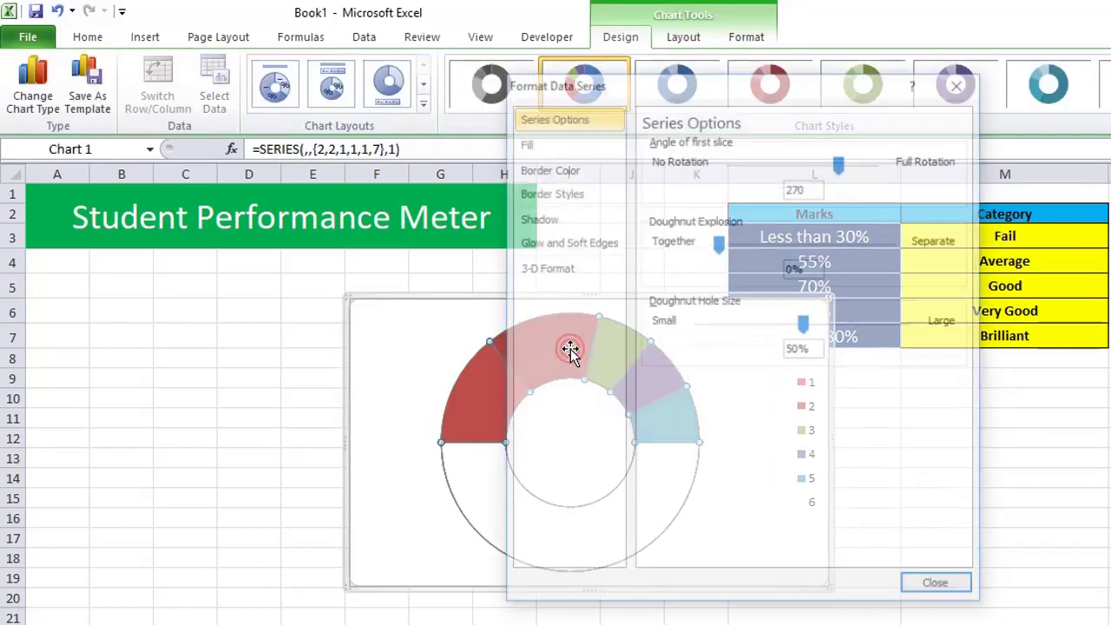
left_click(955, 591)
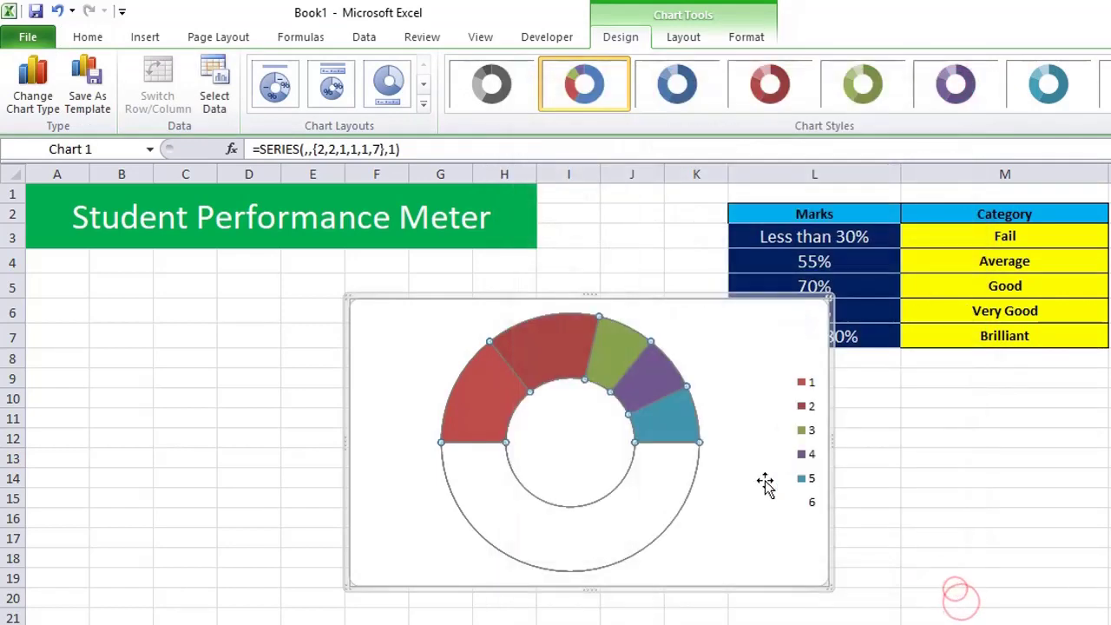
double_click(560, 364)
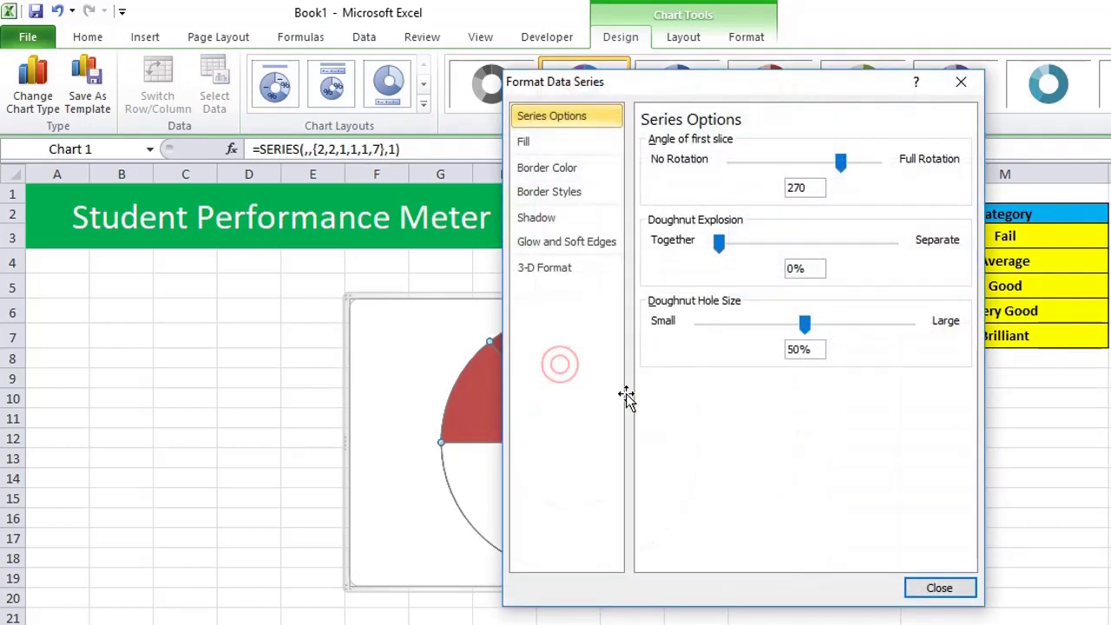
left_click(930, 590)
left_click(404, 406)
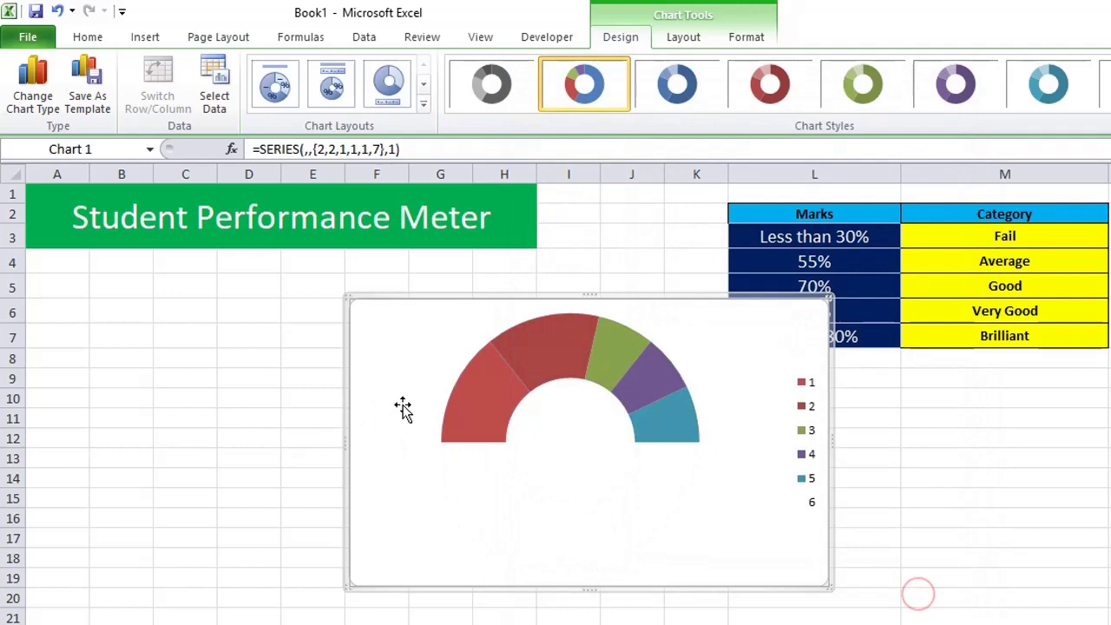
left_click(560, 351)
left_click(541, 353)
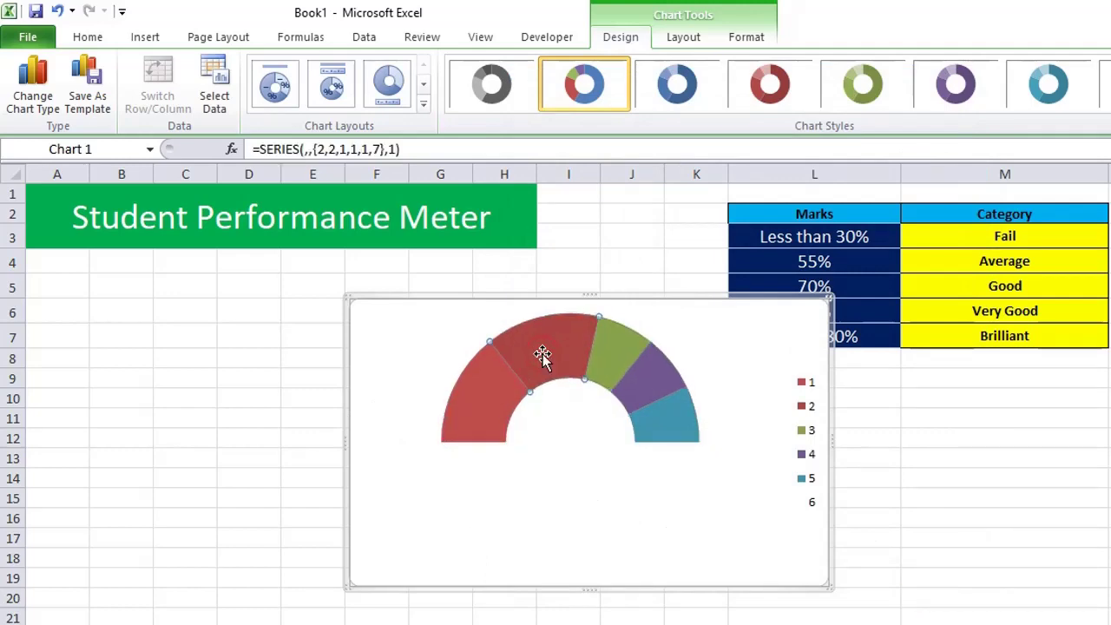
double_click(542, 353)
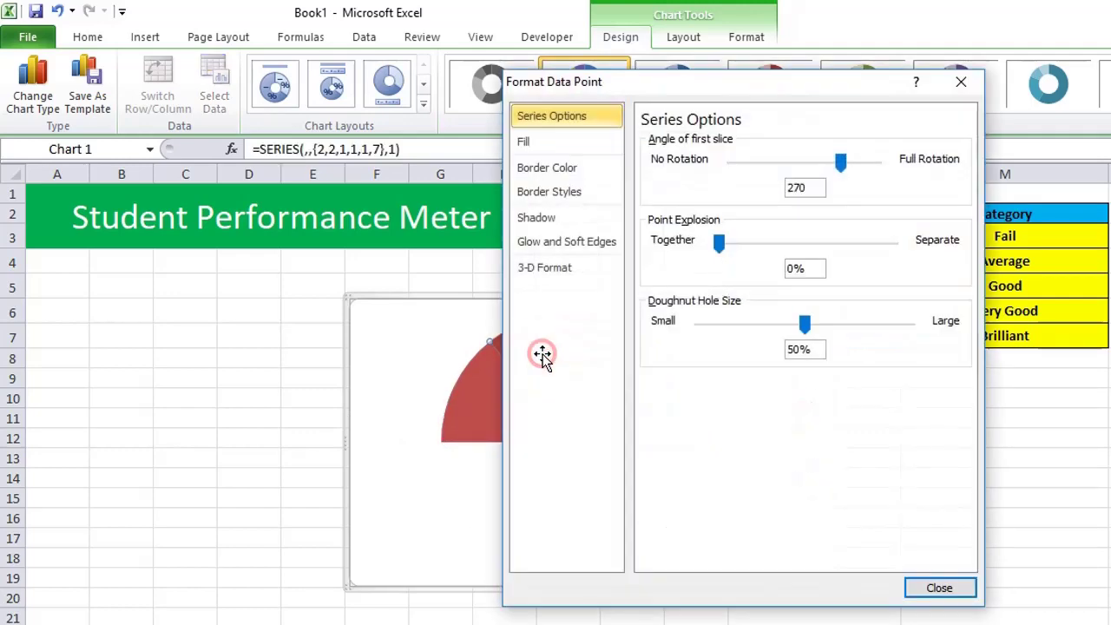
left_click(531, 143)
left_click(672, 162)
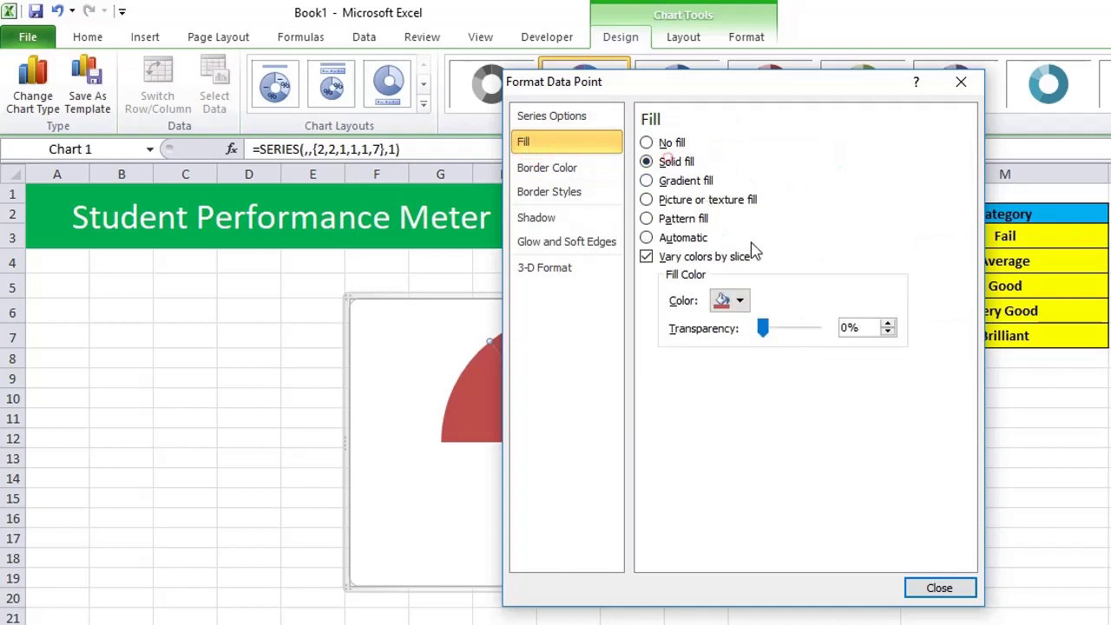
left_click(728, 299)
left_click(753, 447)
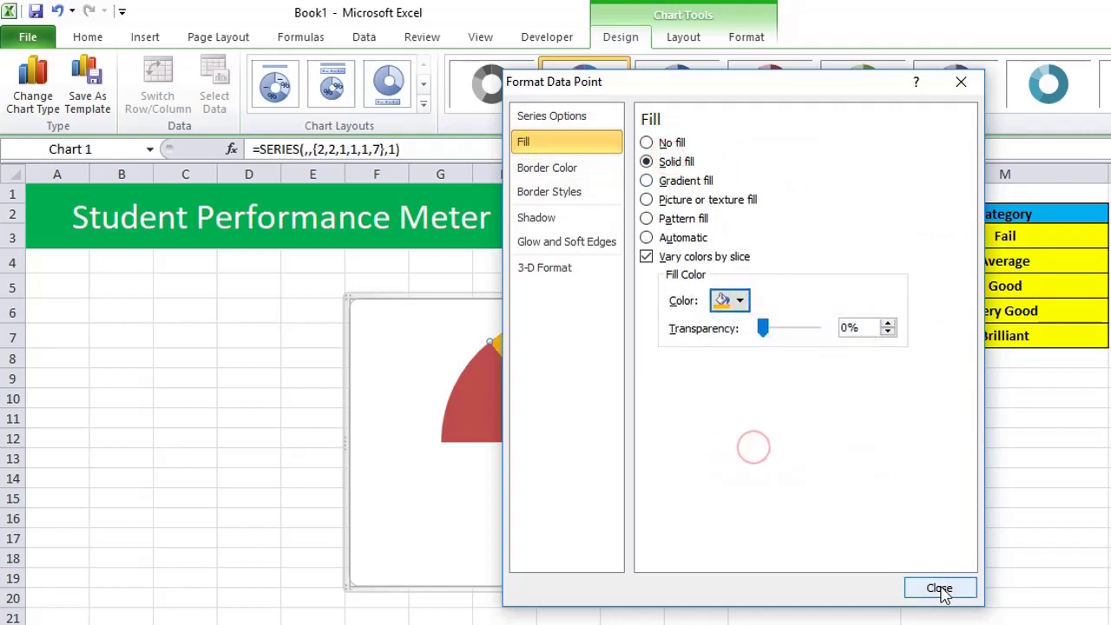
left_click(941, 589)
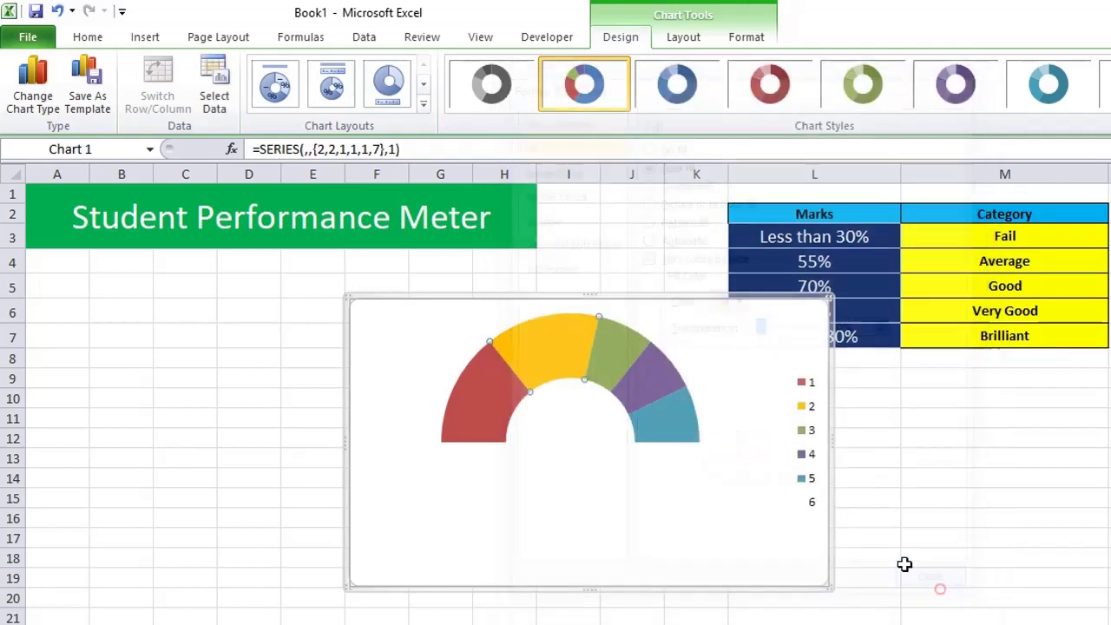
Step: Give the third gauge slice a solid Light Green fill
double_click(618, 340)
left_click(560, 146)
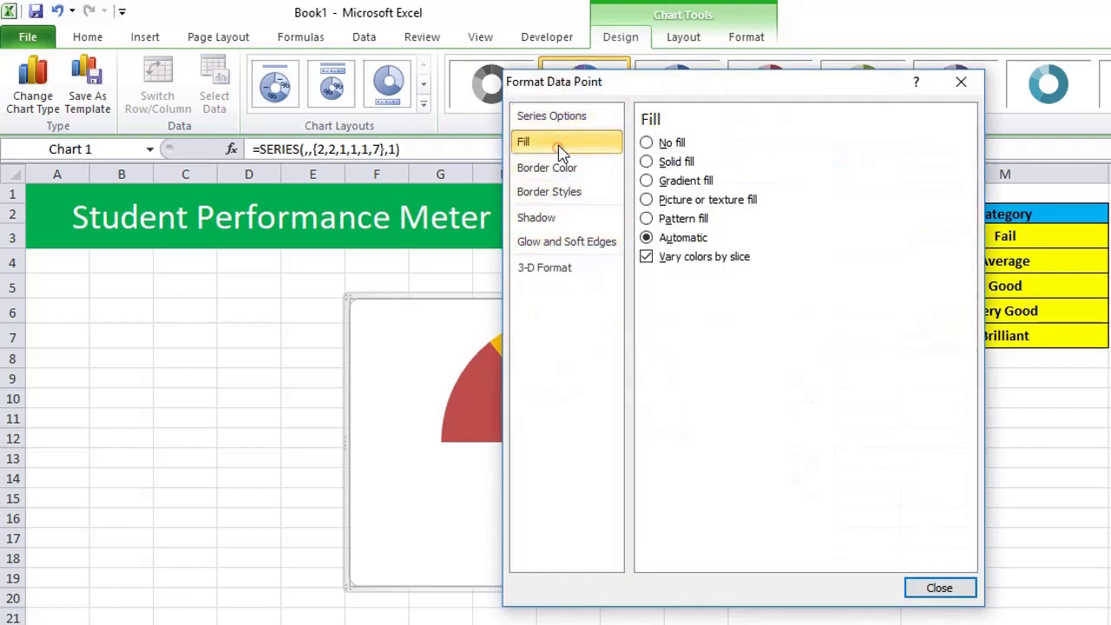
left_click(670, 161)
left_click(726, 300)
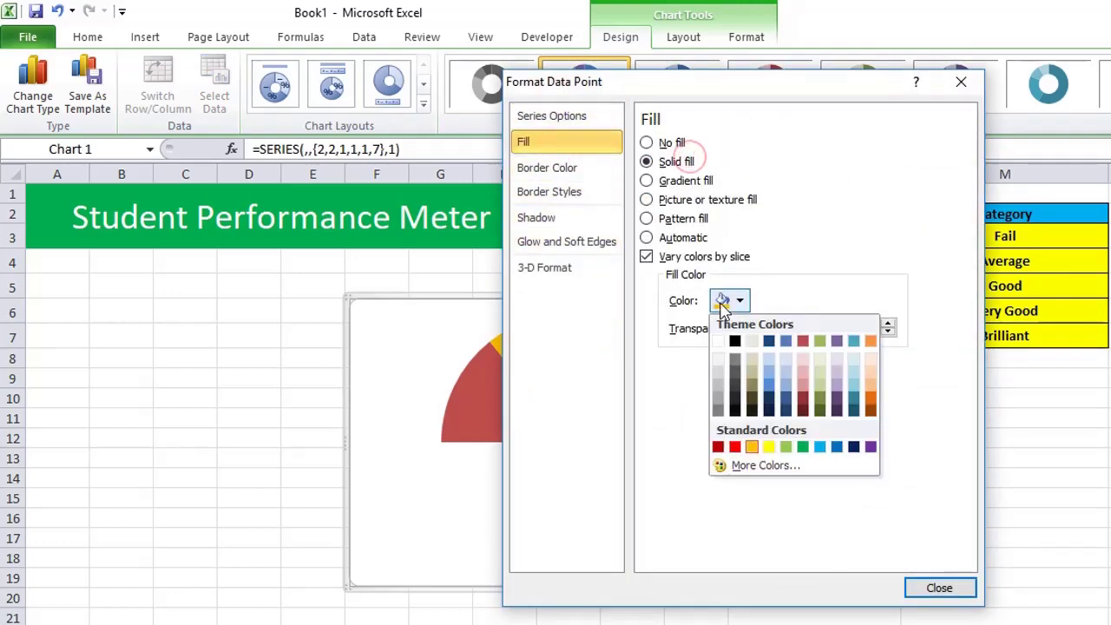
left_click(790, 449)
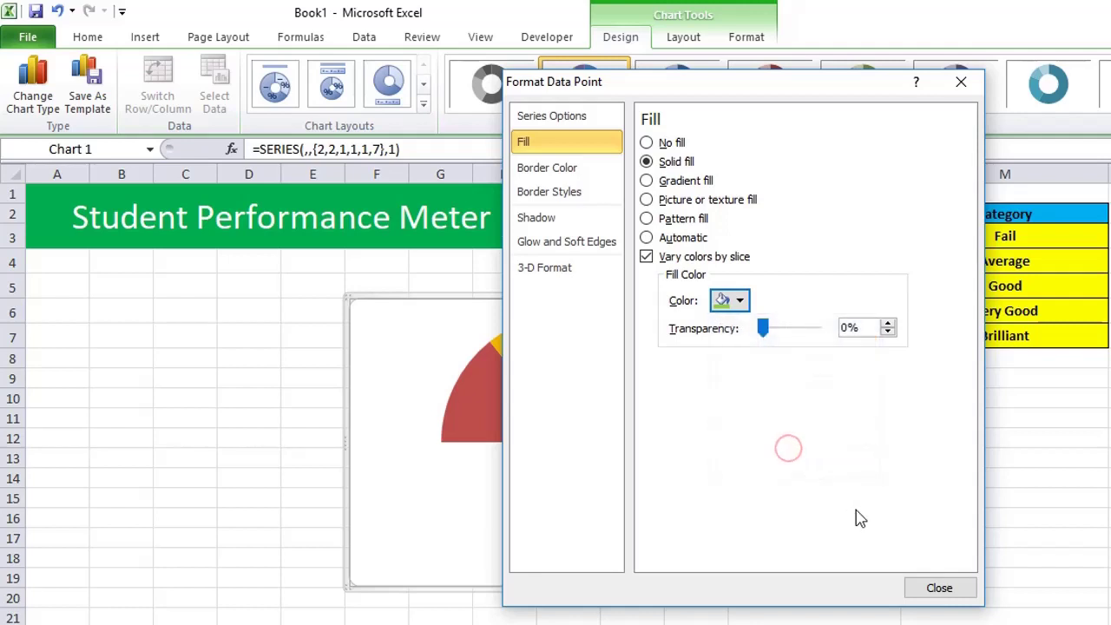
left_click(726, 300)
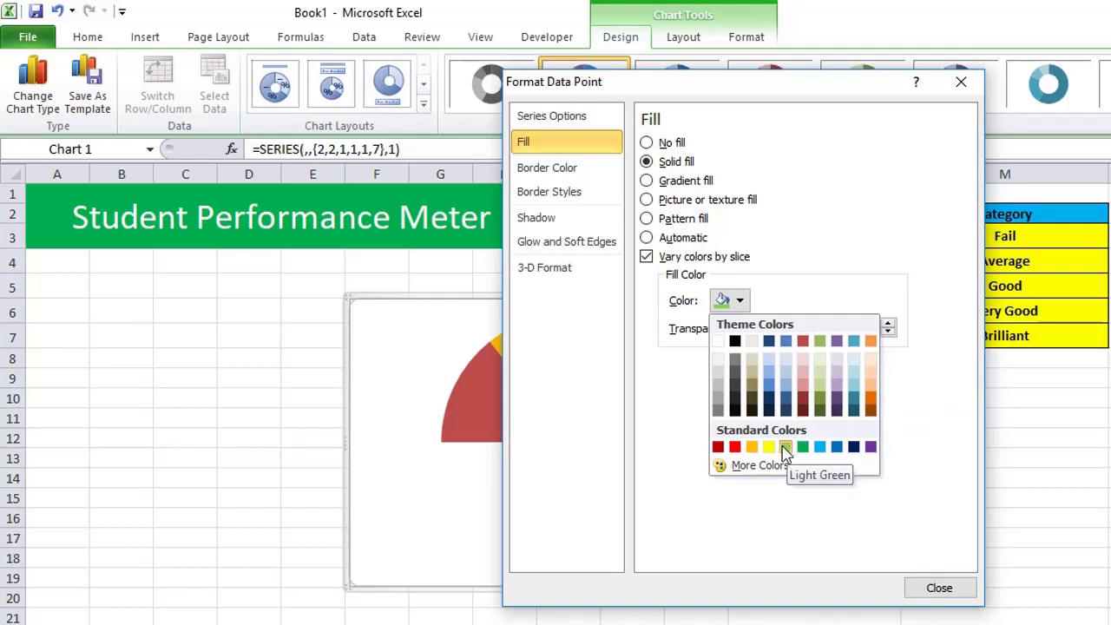
left_click(939, 587)
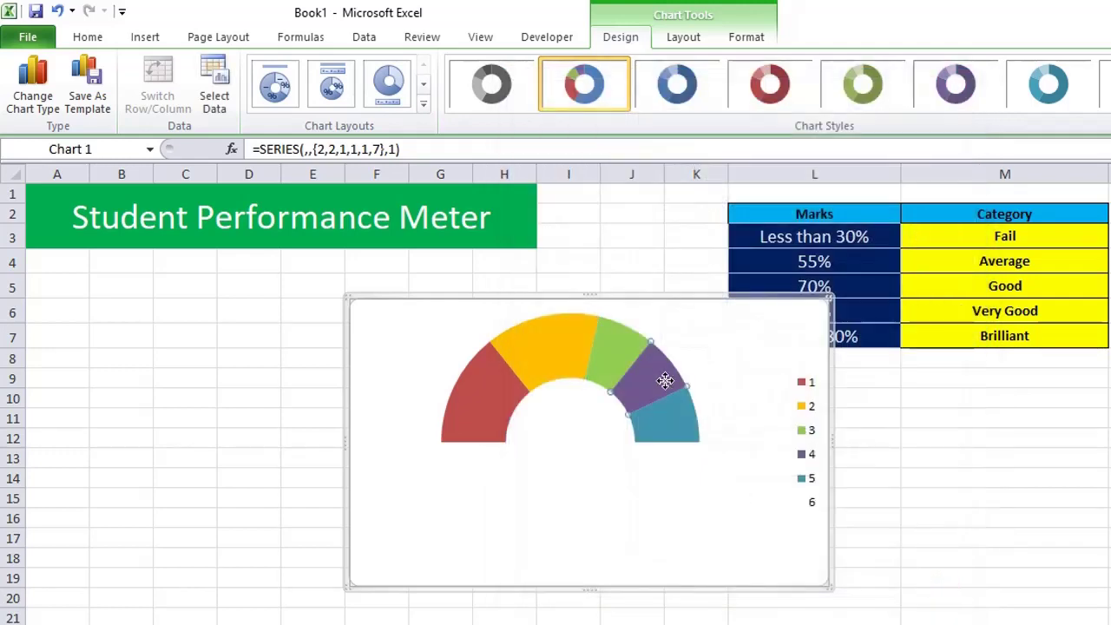
Step: Give the fourth gauge slice a solid darker green fill
double_click(665, 382)
left_click(531, 143)
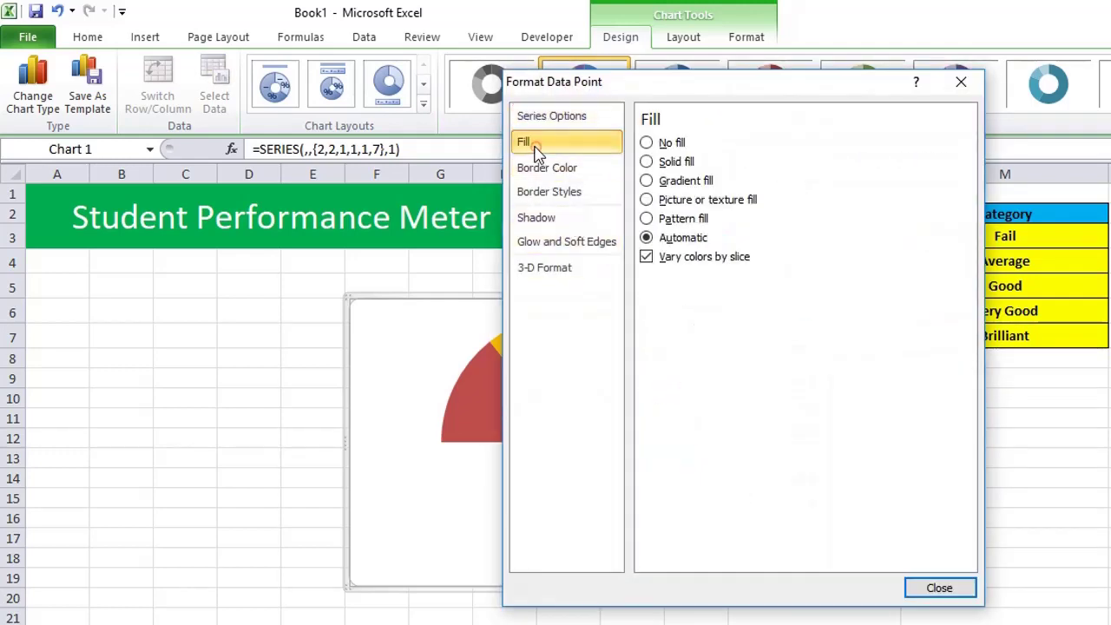
left_click(667, 143)
left_click(669, 162)
left_click(730, 300)
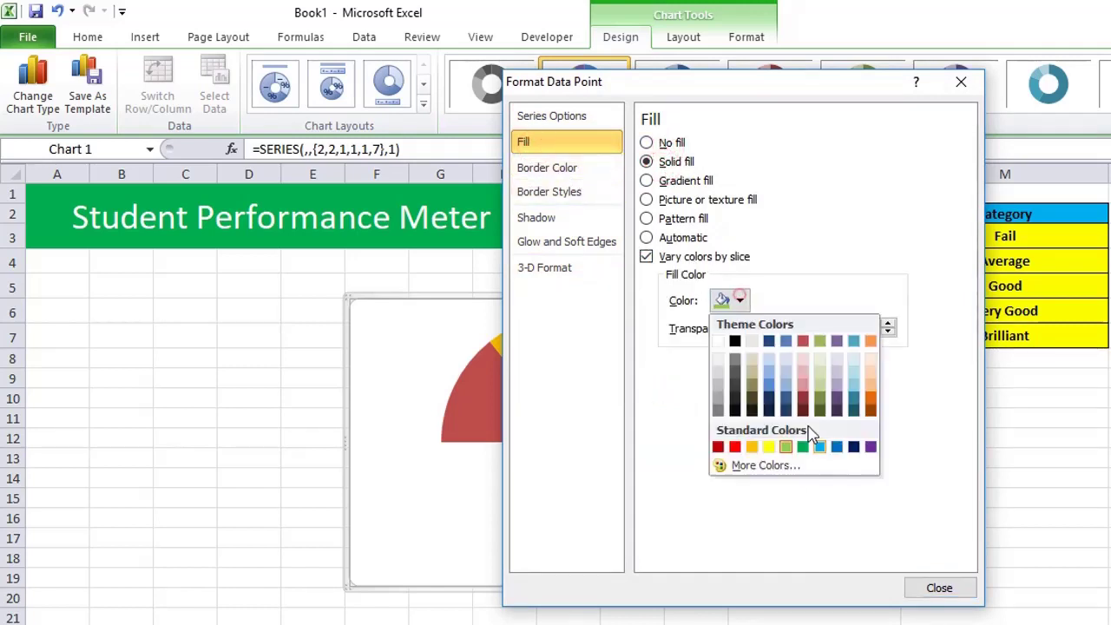
left_click(820, 398)
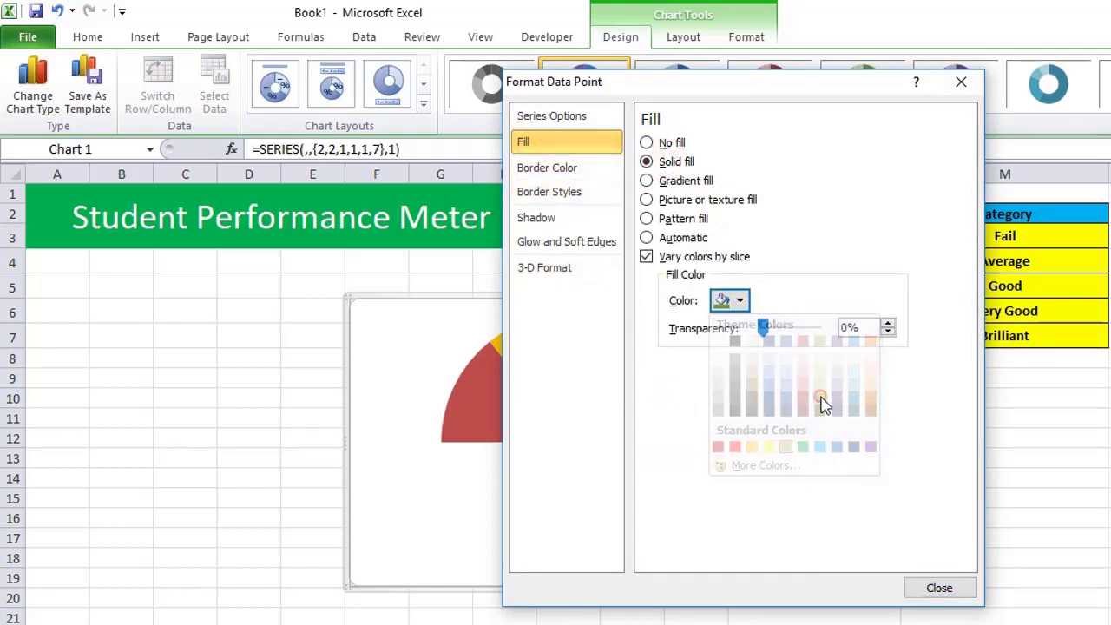
left_click(939, 588)
Step: Give the fifth gauge slice a solid dark green fill
double_click(686, 431)
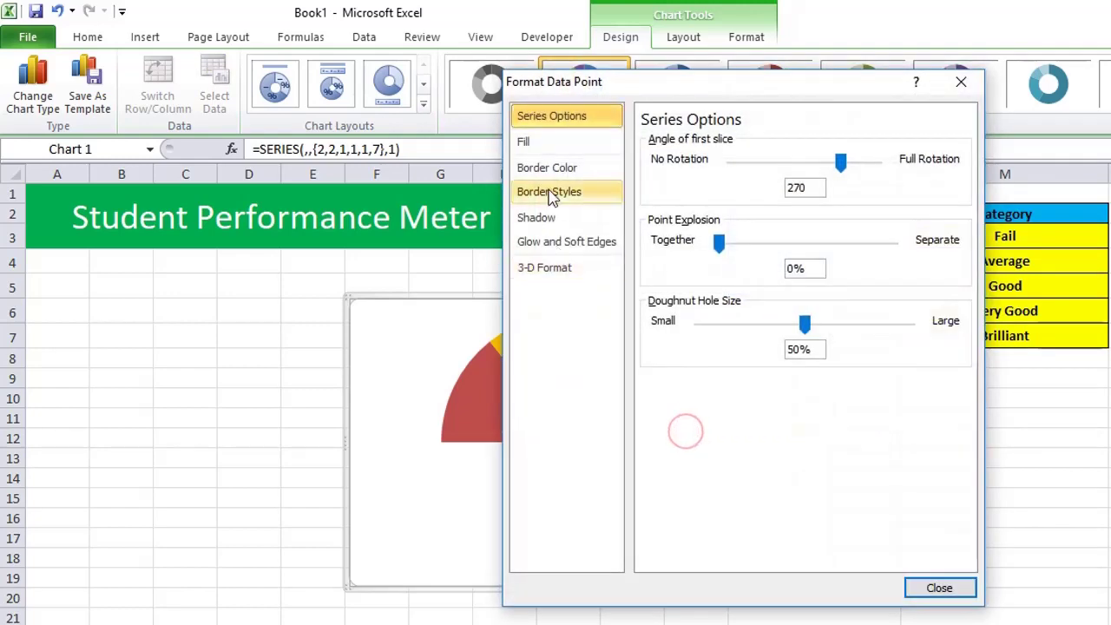
left_click(526, 143)
left_click(669, 162)
left_click(729, 301)
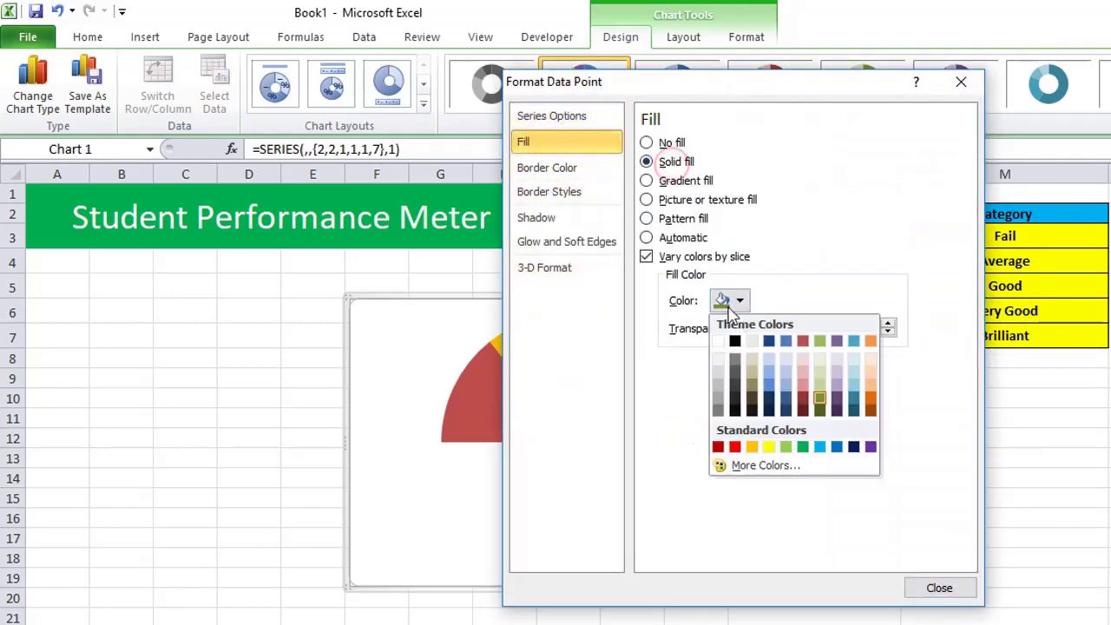
left_click(819, 412)
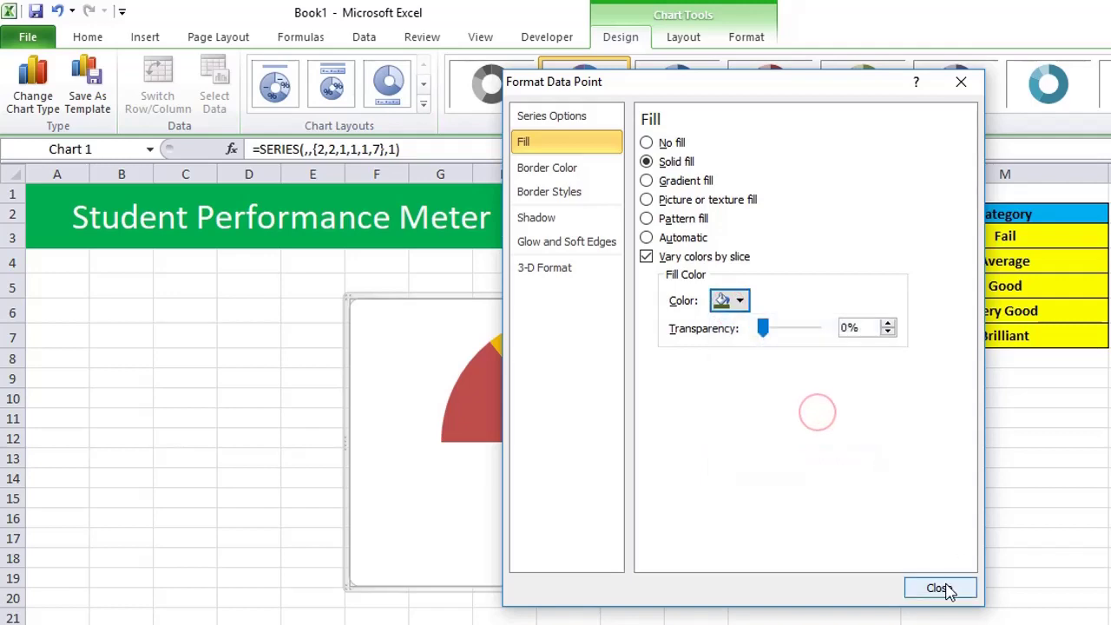
left_click(942, 587)
left_click(955, 493)
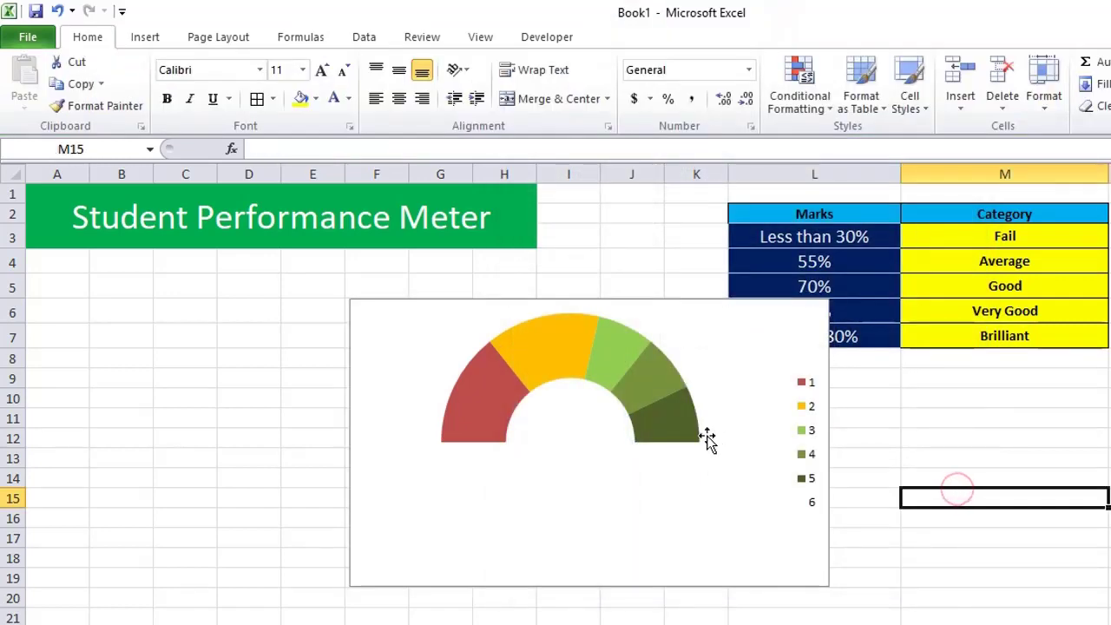
Step: Set the chart area border to No line
left_click(585, 300)
right_click(584, 299)
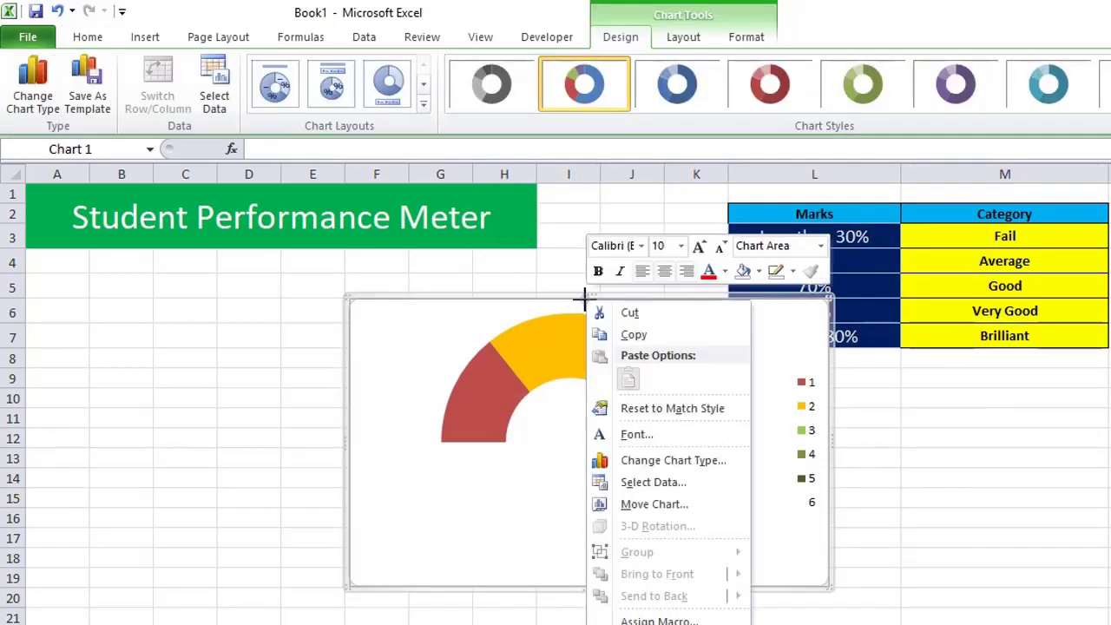
left_click(674, 620)
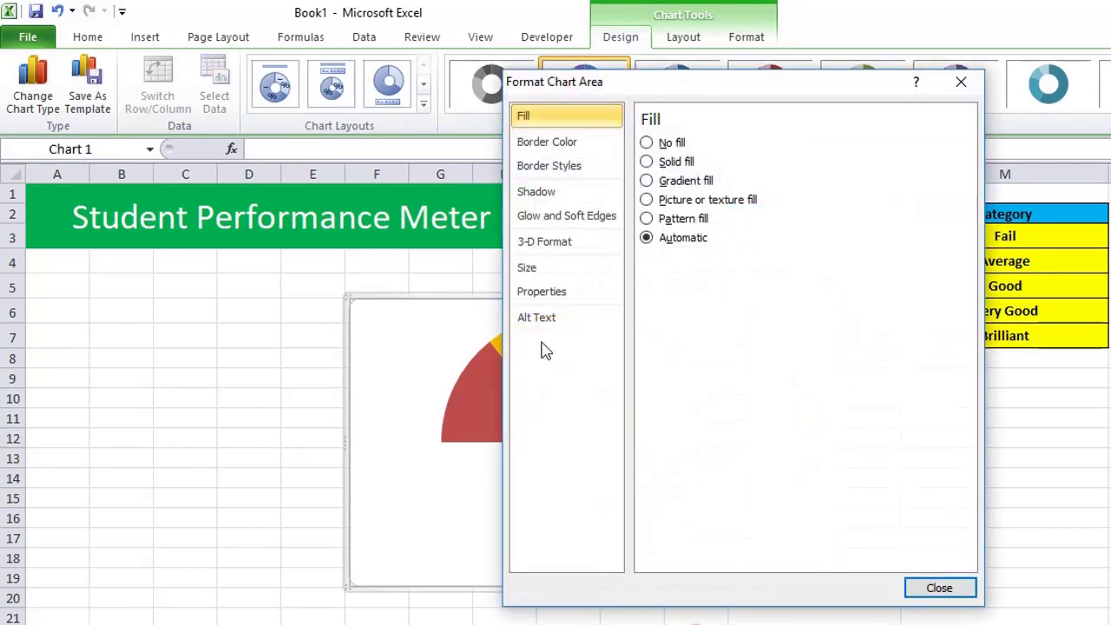
left_click(569, 141)
left_click(667, 144)
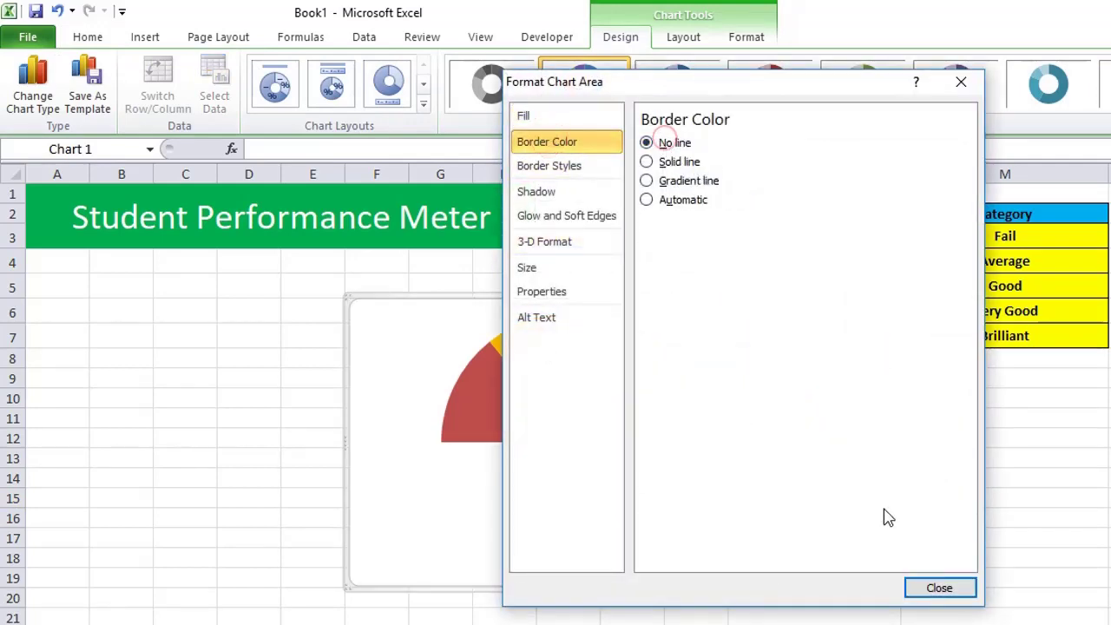
left_click(929, 585)
left_click(1031, 545)
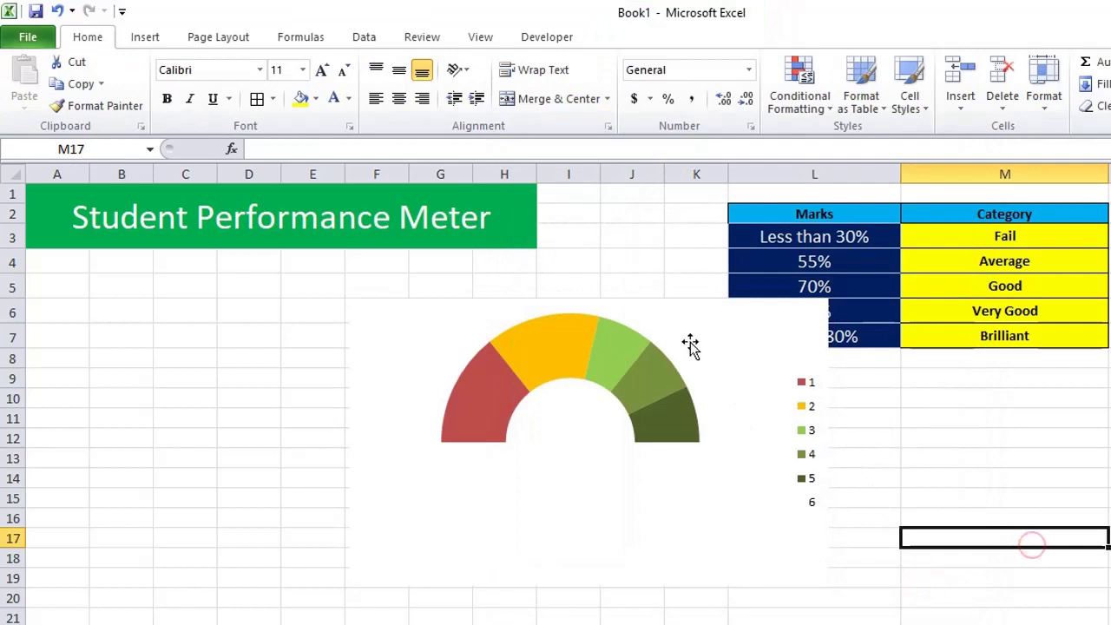
Step: Move the chart below row 9 and delete its legend
left_click_drag(632, 309, 579, 399)
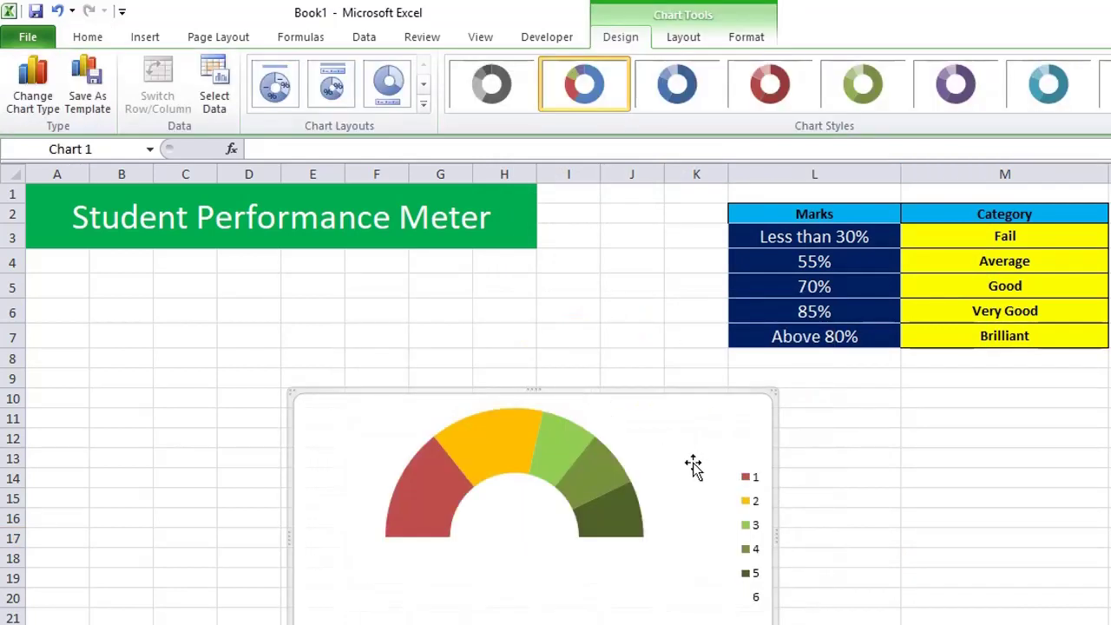
left_click(744, 494)
left_click(762, 473)
key("Delete")
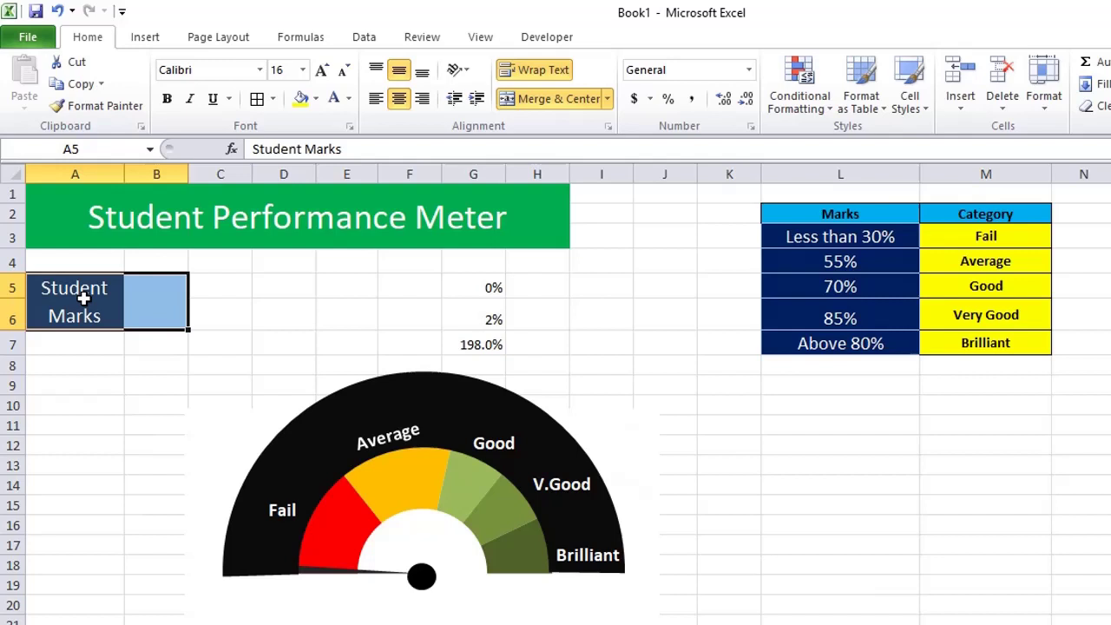
Step: Paste the dark blue Student Marks label and light blue input block at A5:B6
left_click(159, 339)
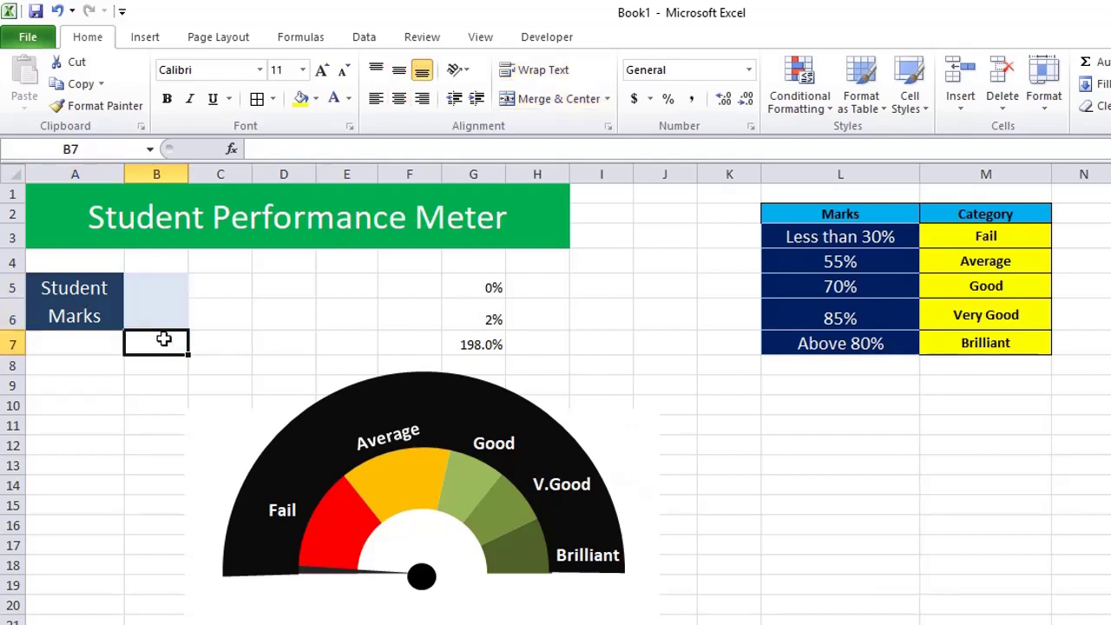
left_click_drag(160, 325, 75, 303)
key("ctrl+c")
left_click(146, 302)
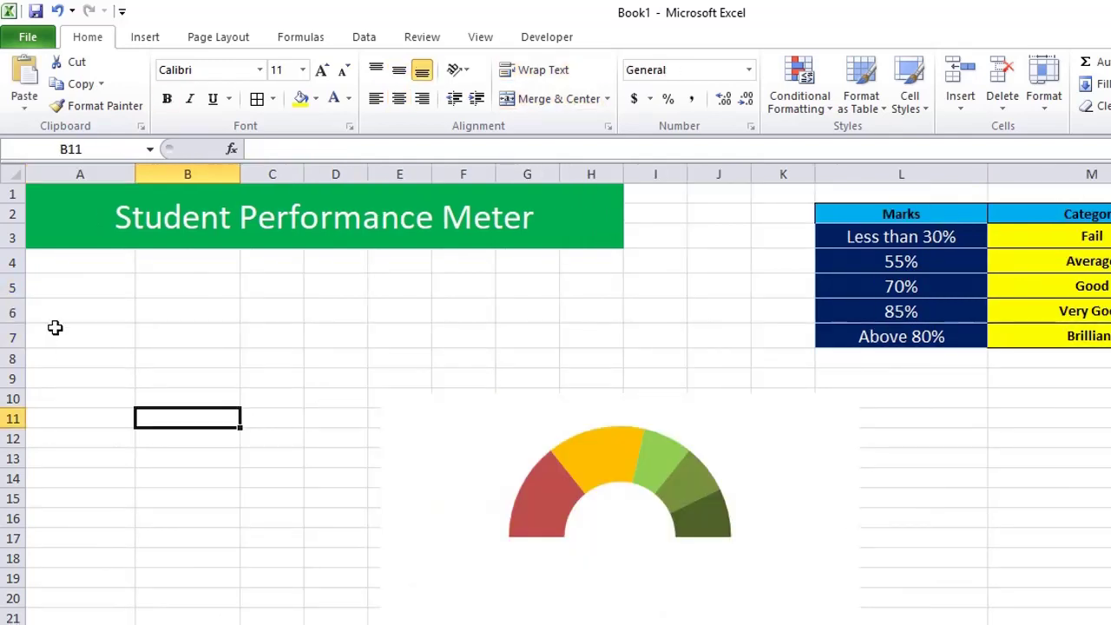
left_click(60, 290)
key("ctrl+v")
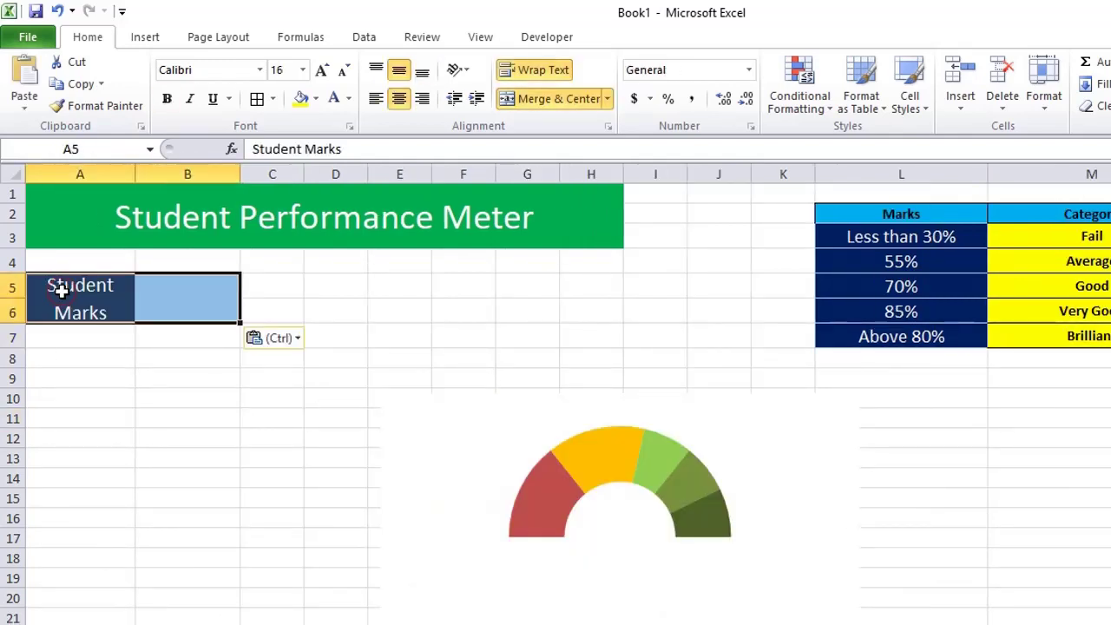
left_click(189, 371)
left_click(82, 286)
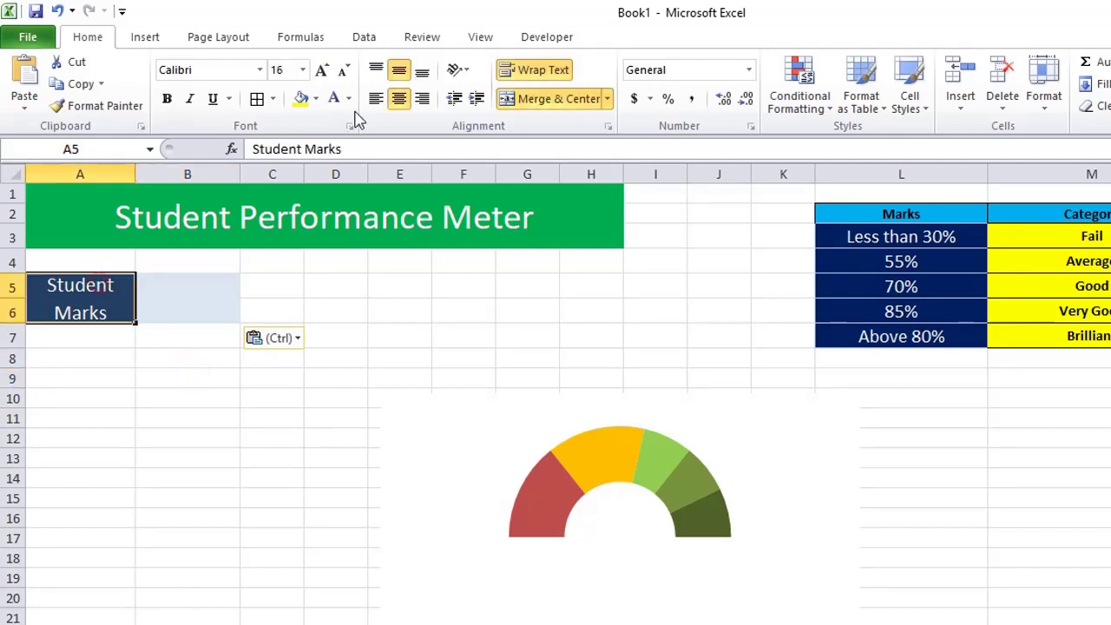
left_click(276, 341)
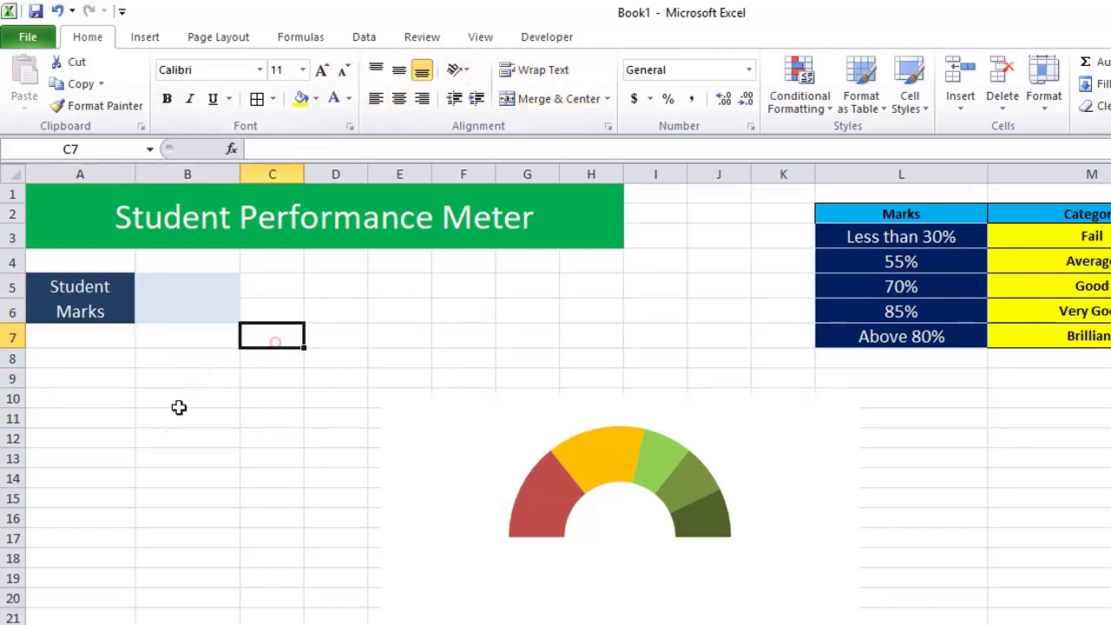
left_click_drag(164, 421, 169, 467)
Step: Enter 50% in B11, 5% in B12 and =200%-SUM(B11:B12) in B13, showing 145.00%
left_click(164, 415)
type("50")
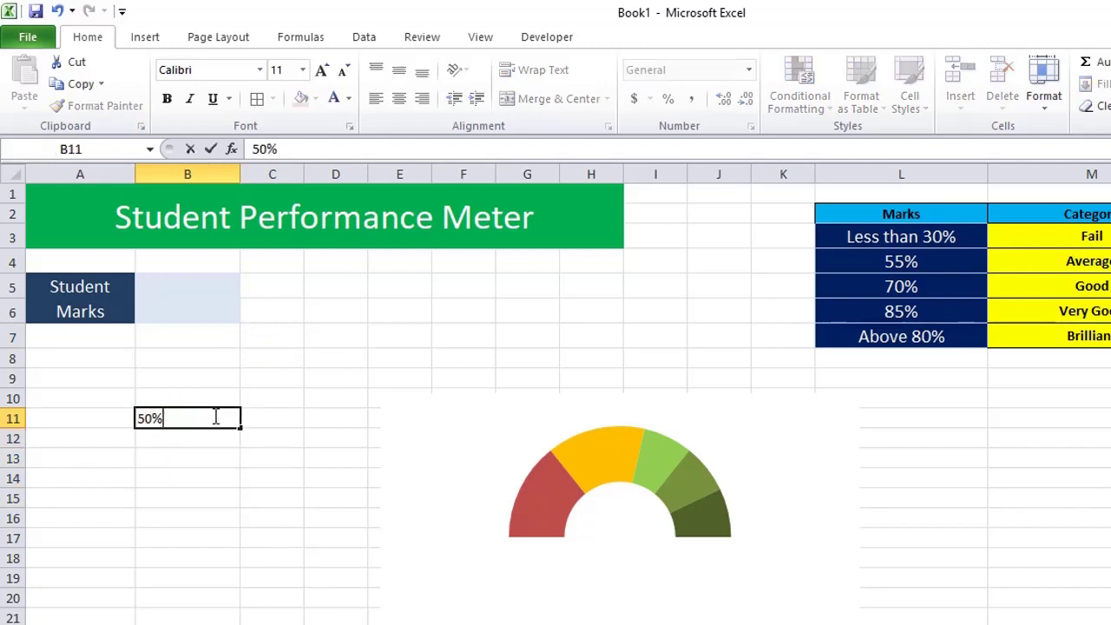
key("Return")
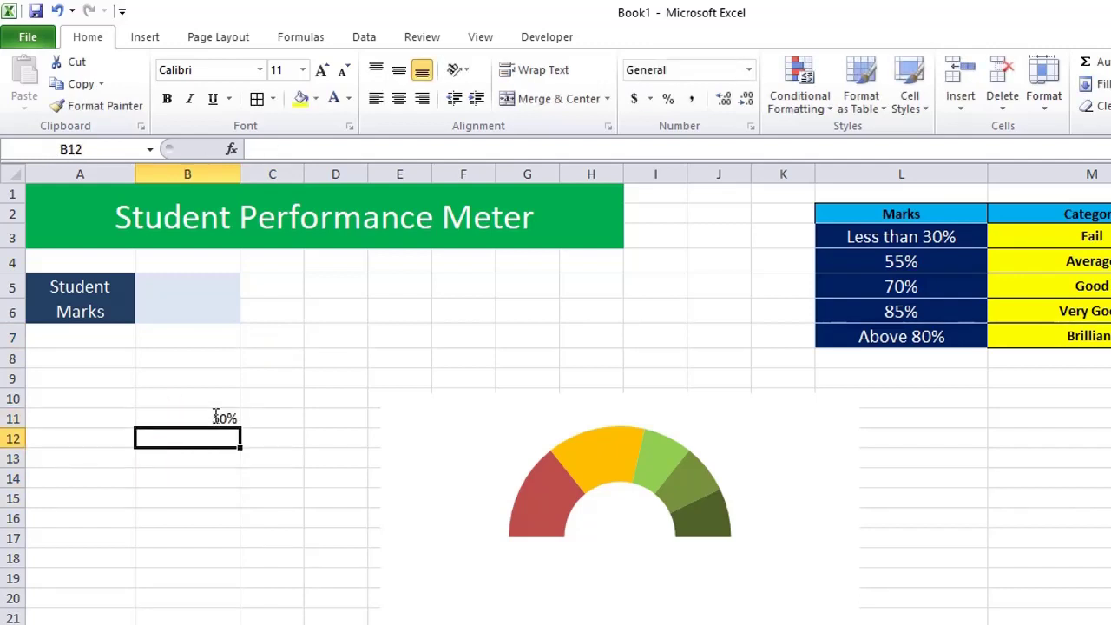
type("5")
key("Return")
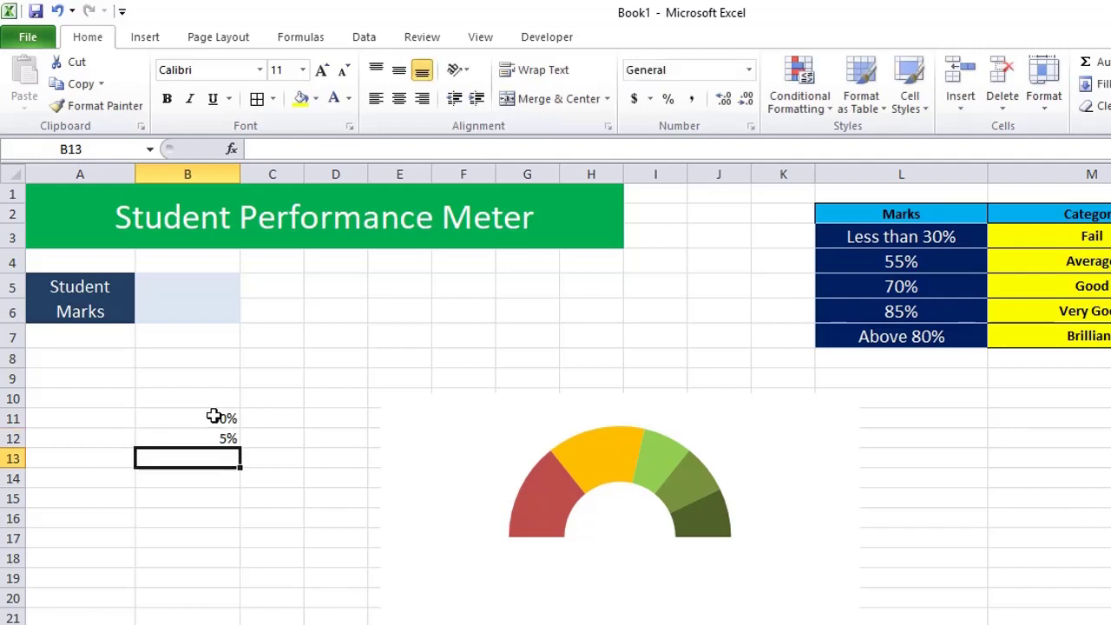
type("=")
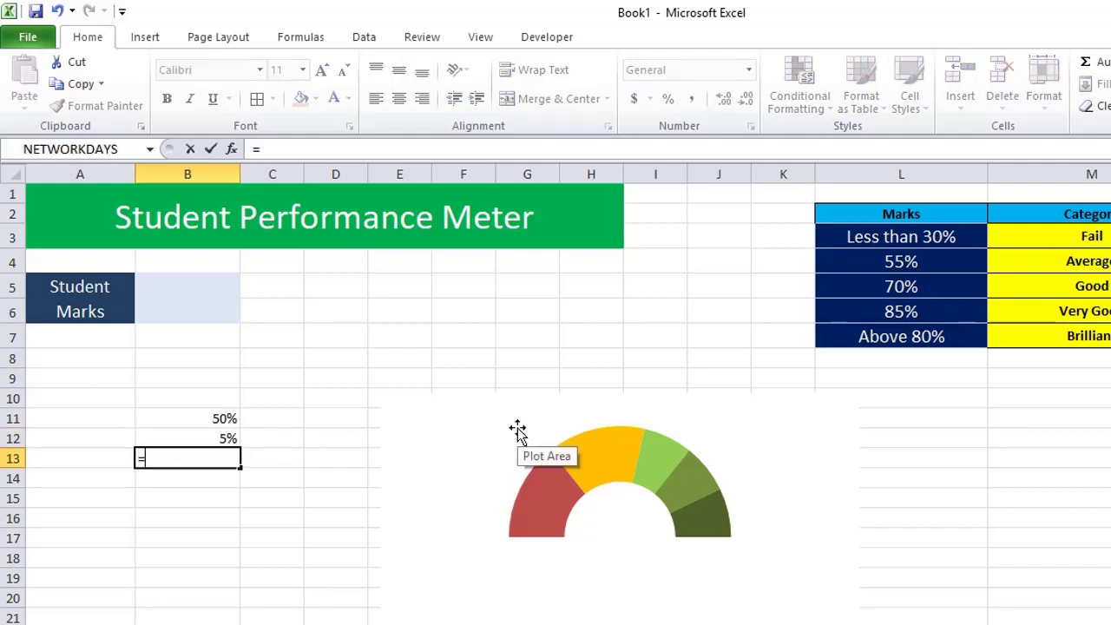
type("200%-su")
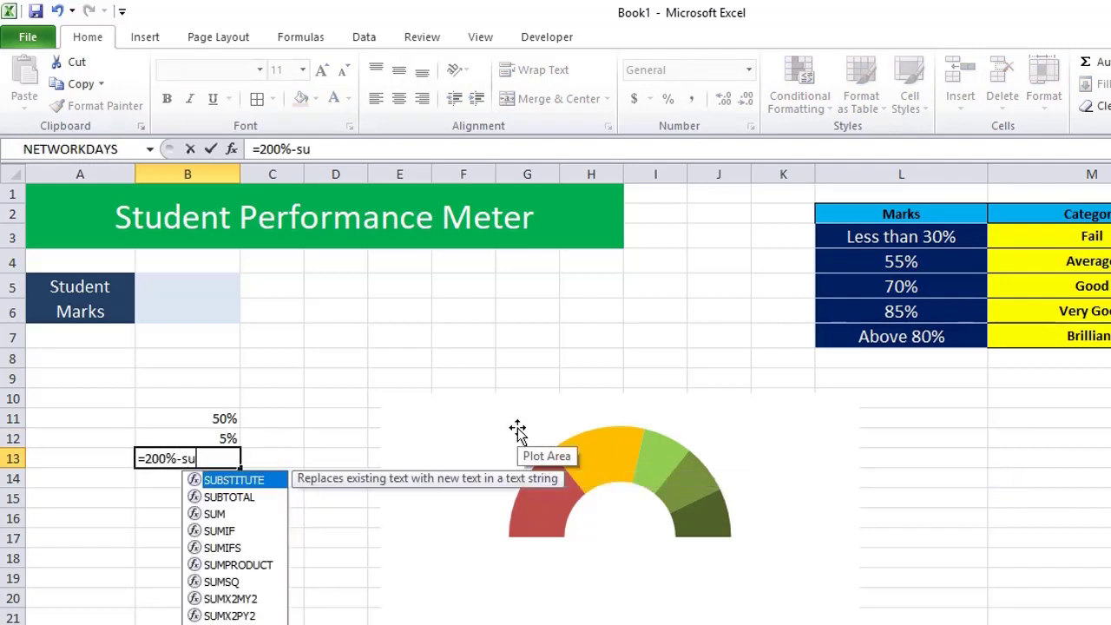
type("m(")
key("Up")
key("shift+Up")
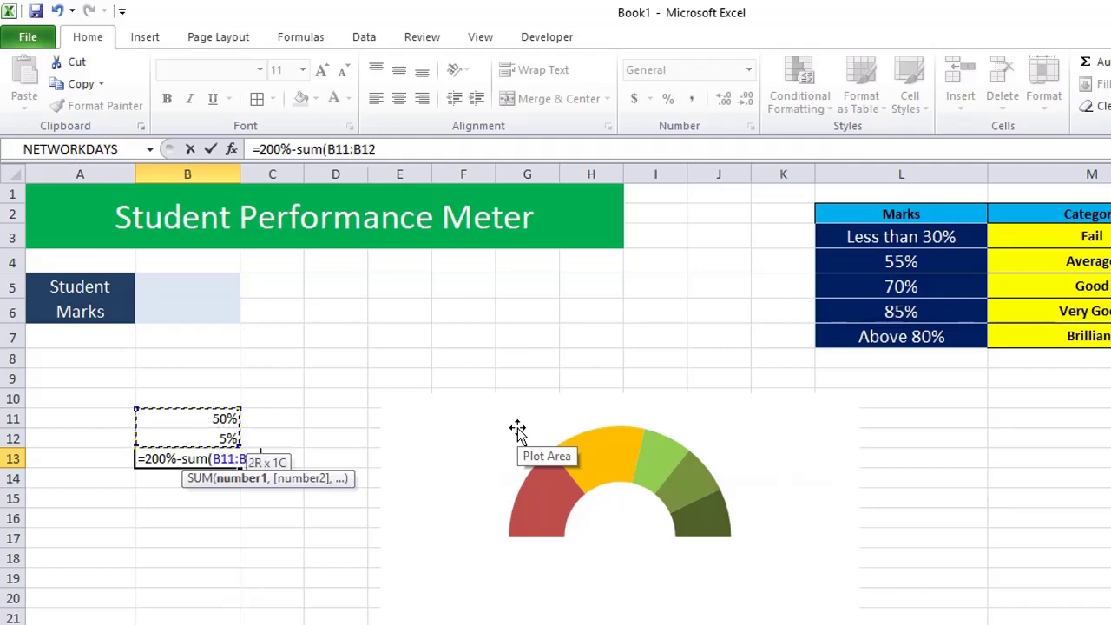
type(")")
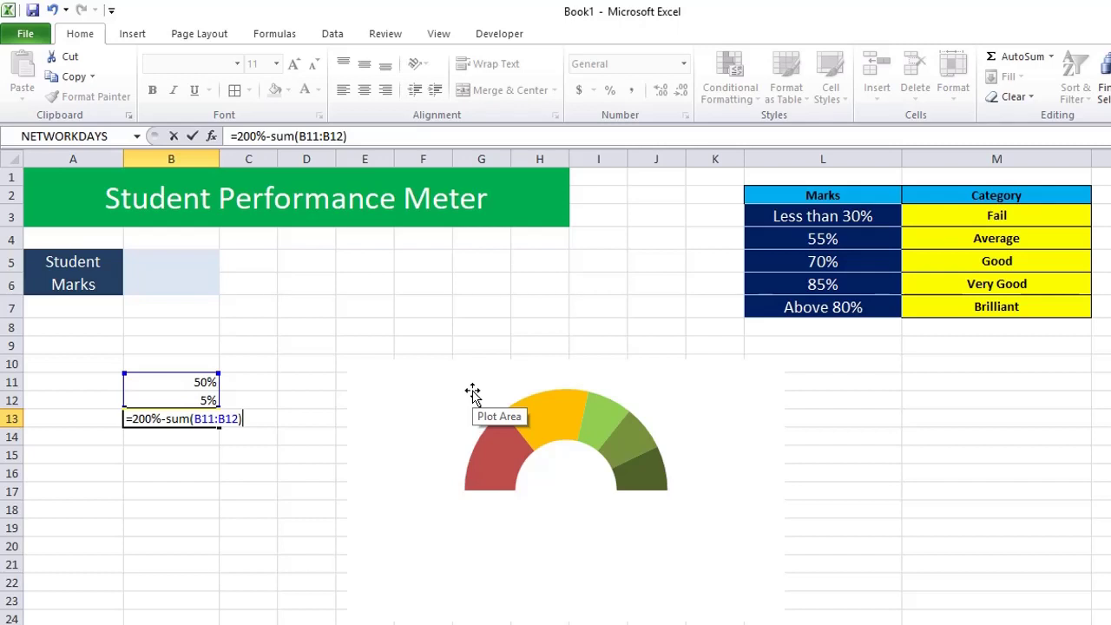
key("Return")
key("Up")
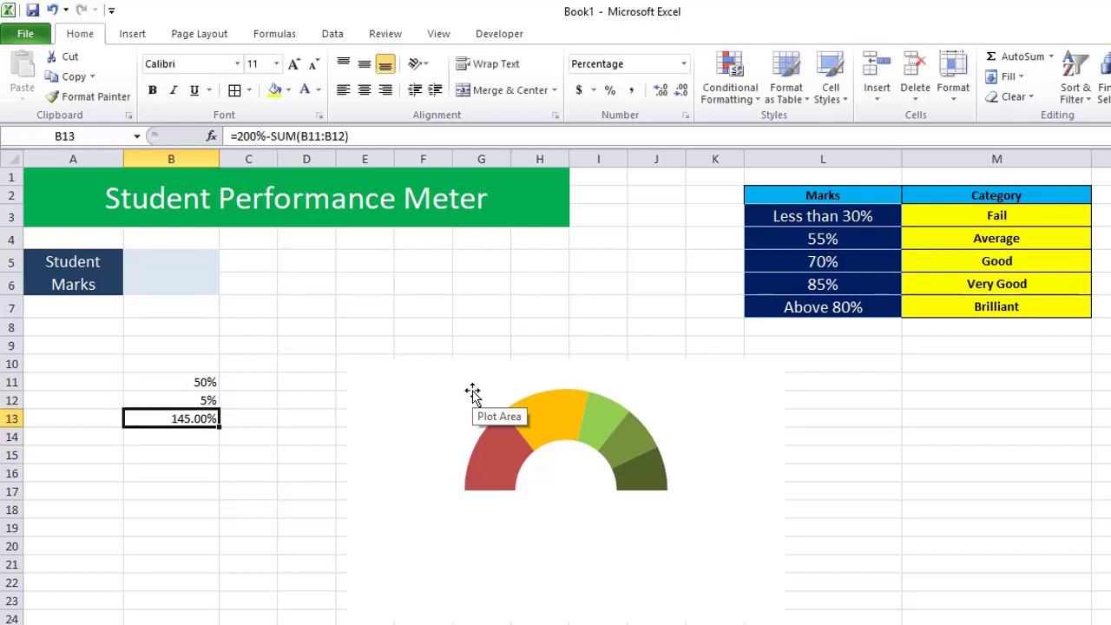
key("Up")
key("Up")
Step: Add Sheet2!$B$11:$B$13 as a second chart series forming the outer ring
right_click(570, 434)
left_click(513, 260)
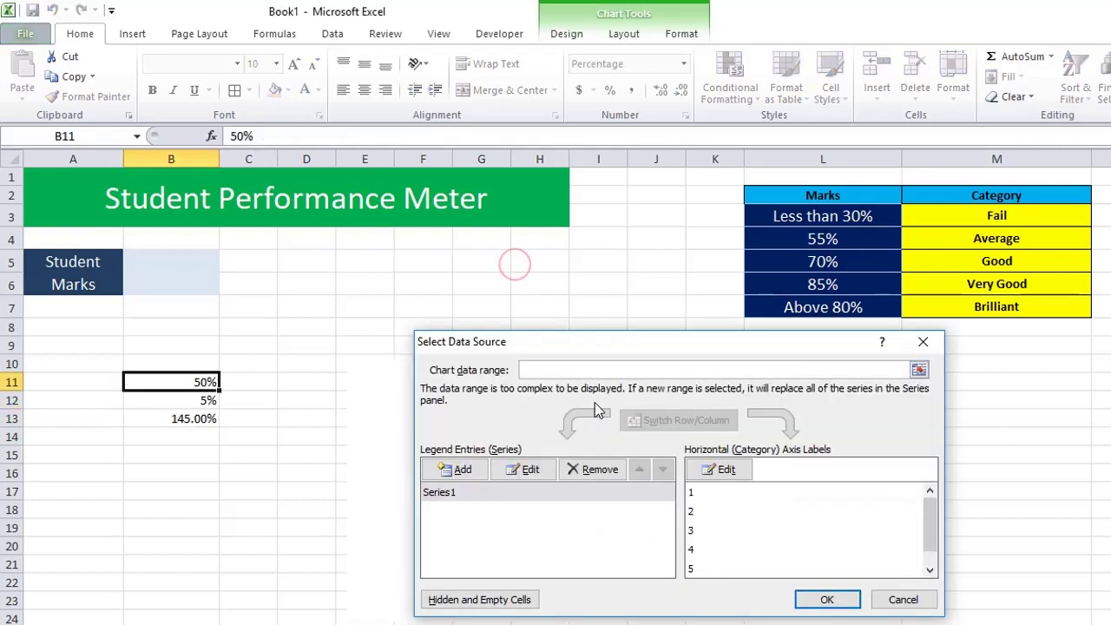
left_click(466, 470)
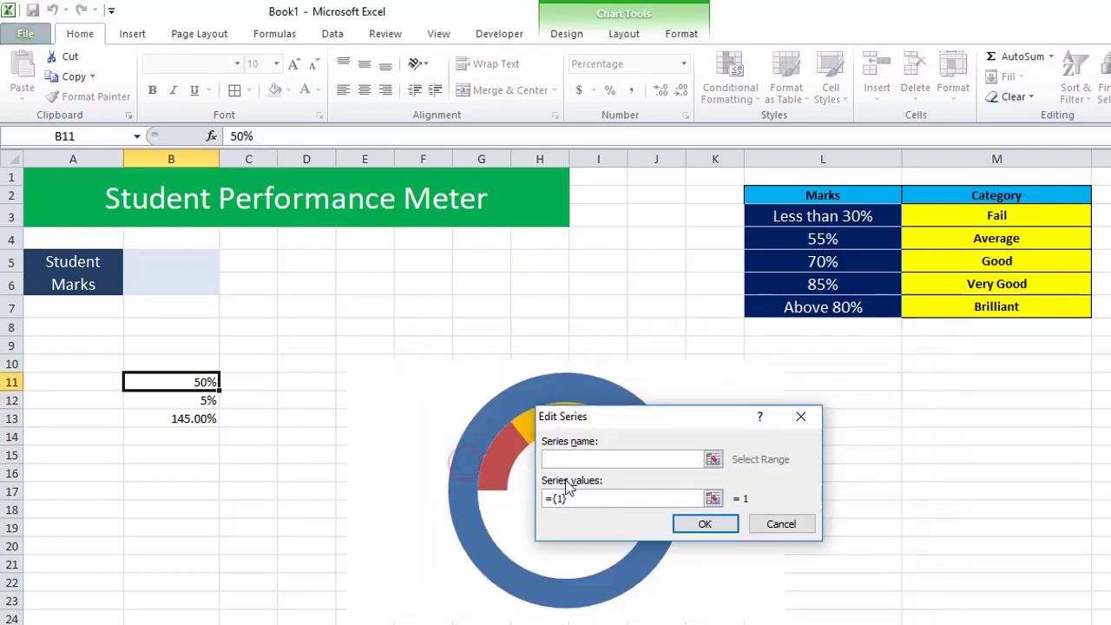
left_click_drag(583, 499, 512, 496)
key("BackSpace")
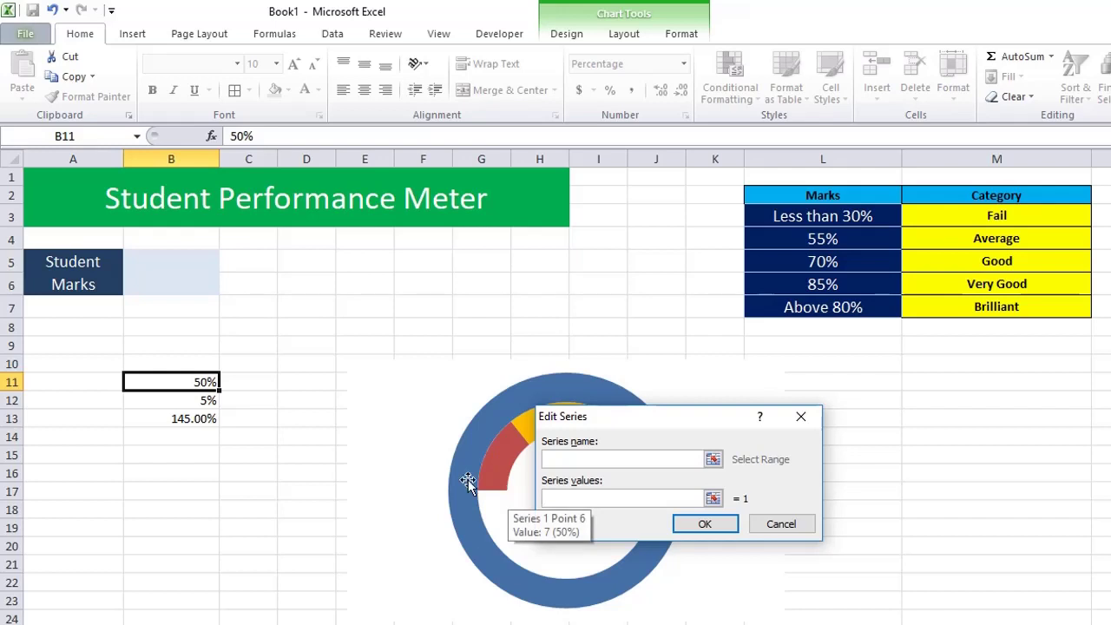
left_click_drag(200, 383, 196, 417)
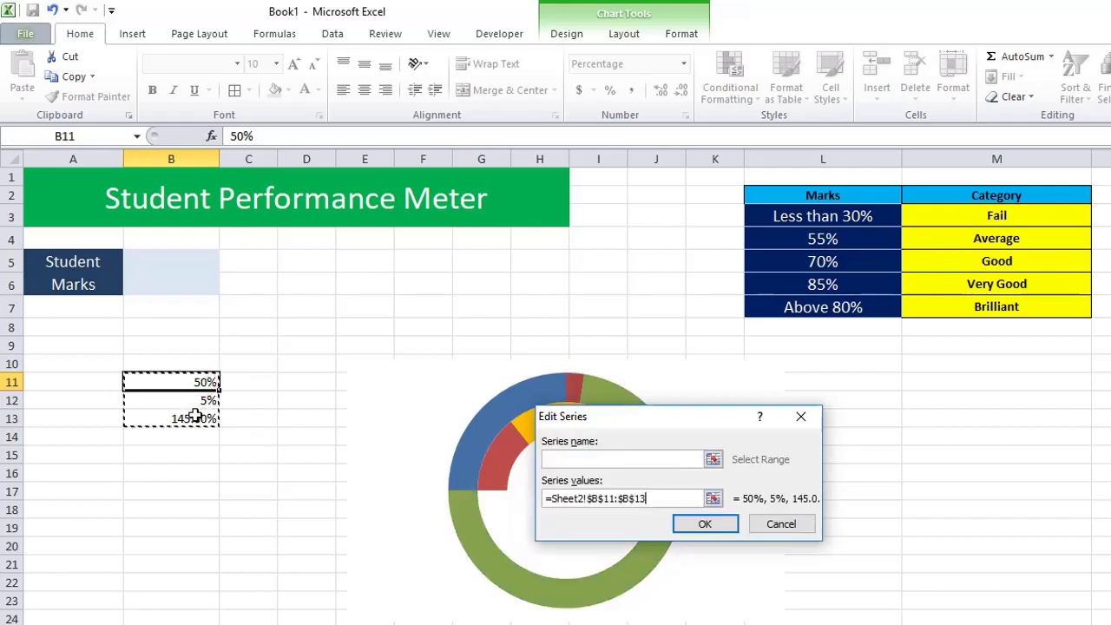
left_click(705, 526)
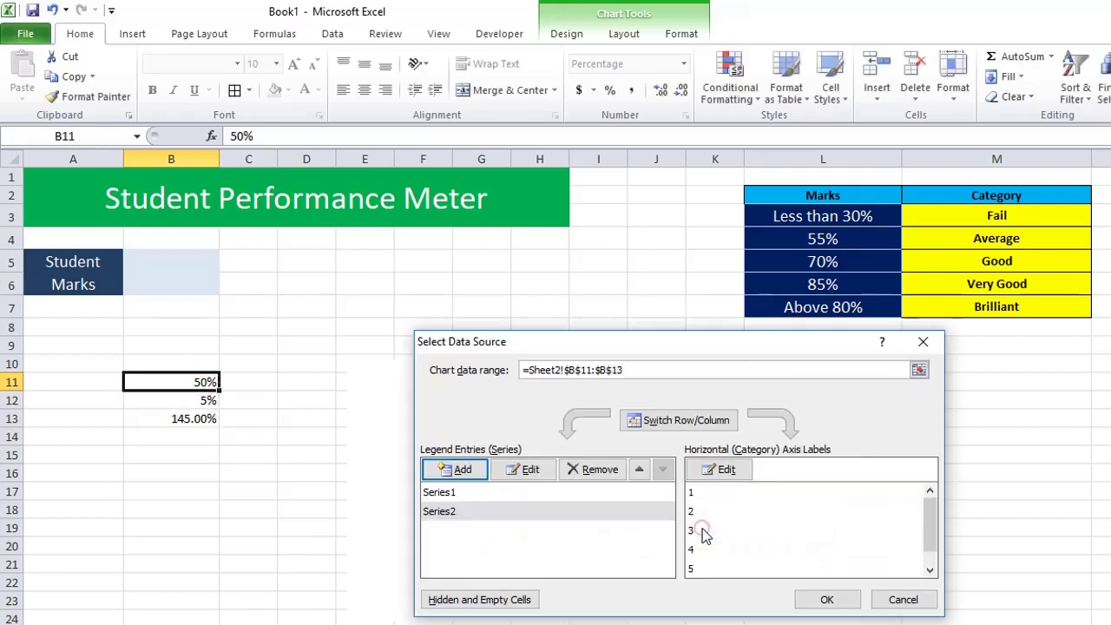
left_click(825, 598)
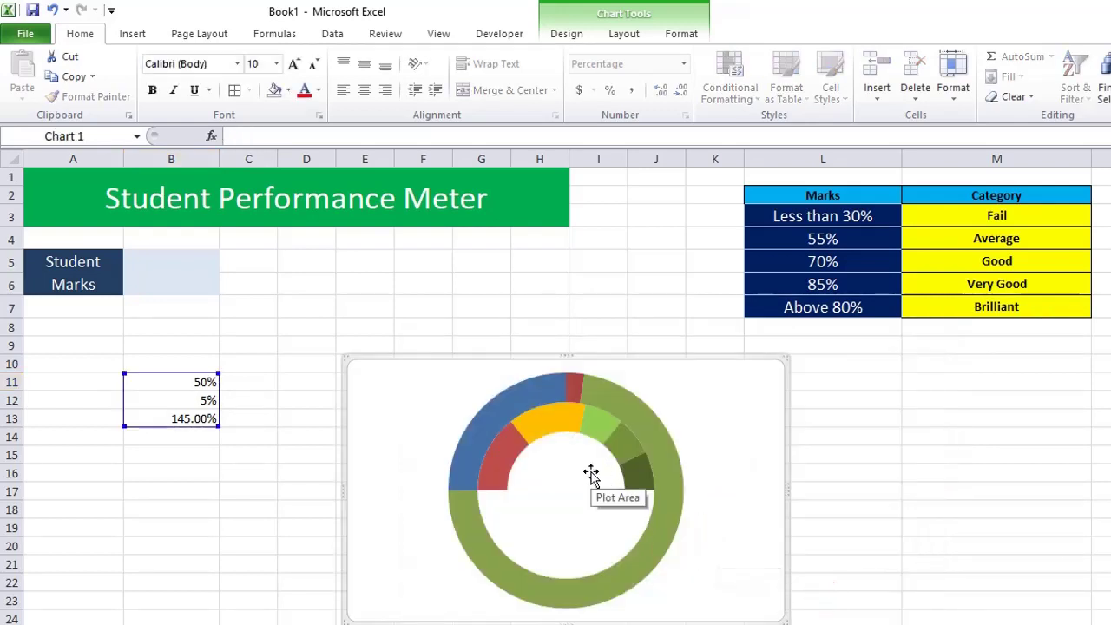
Step: Change the new outer series' chart type to Pie
left_click(602, 398)
right_click(603, 398)
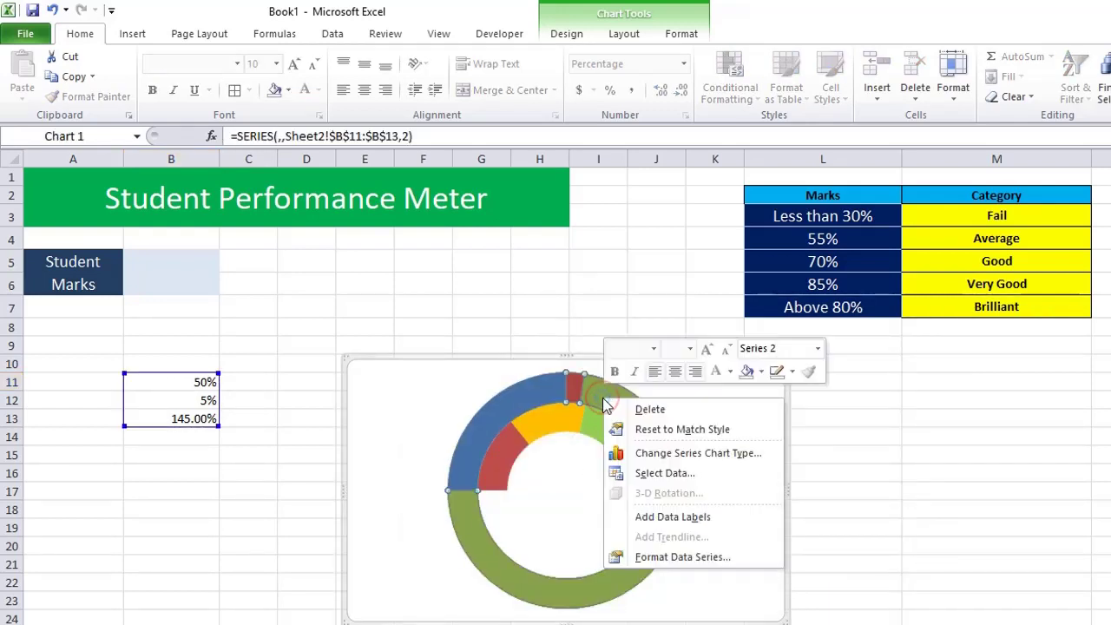
left_click(664, 453)
left_click(413, 268)
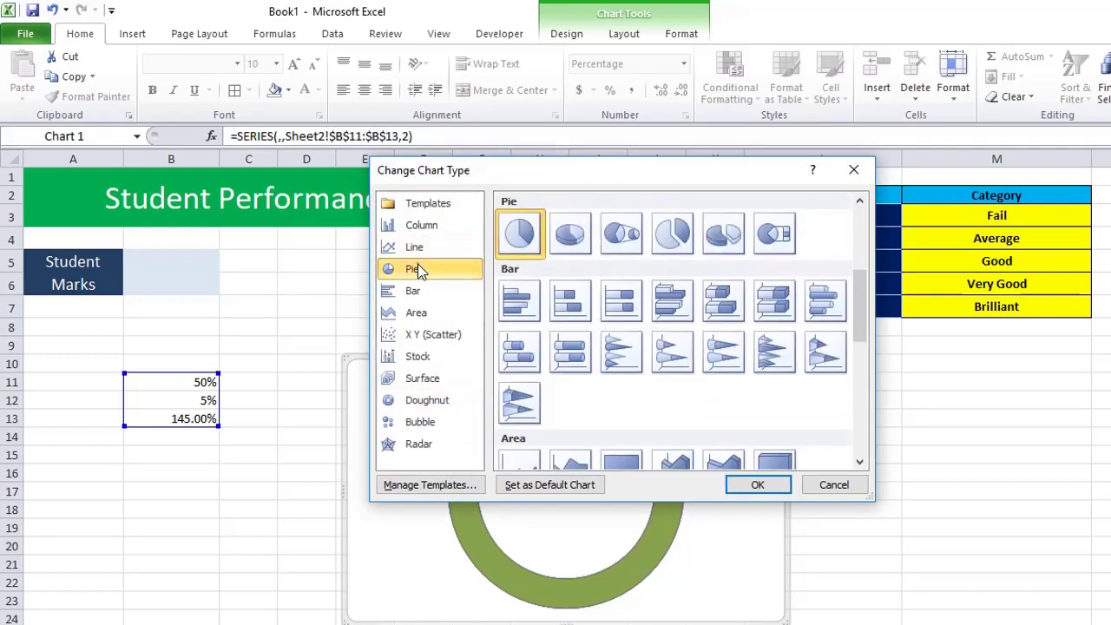
left_click(768, 486)
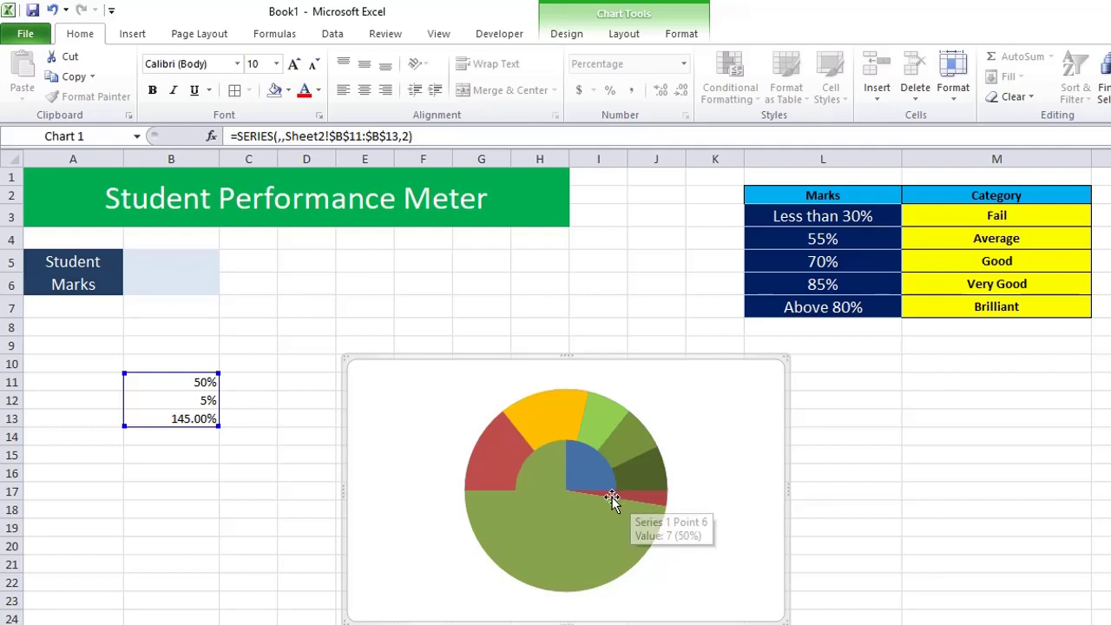
Step: Set the pie series' first-slice angle to 270°
left_click(559, 471)
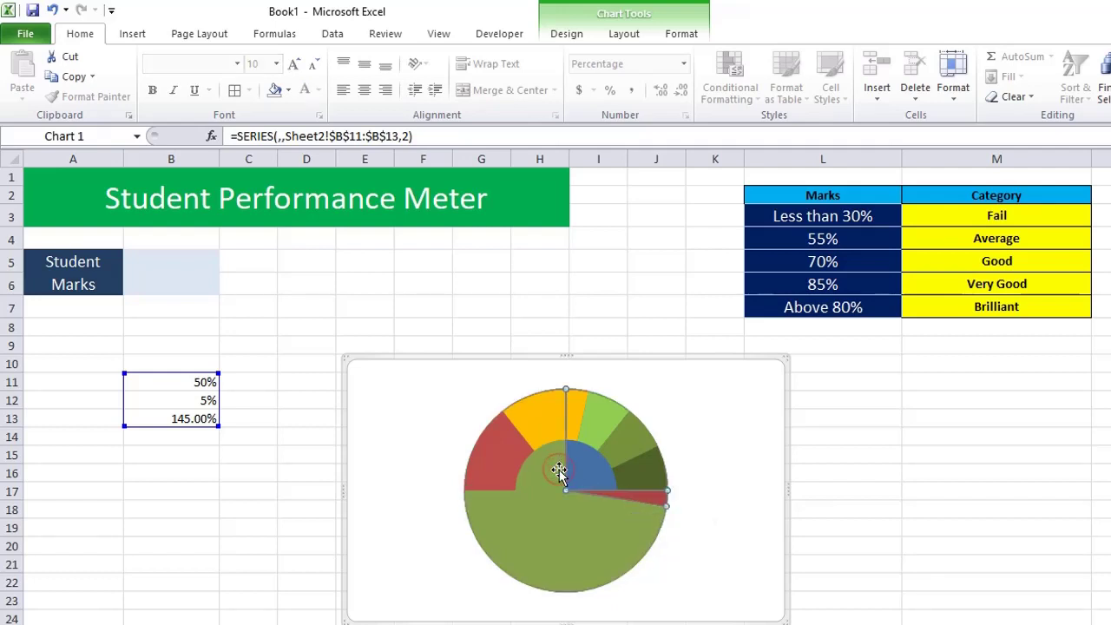
double_click(558, 471)
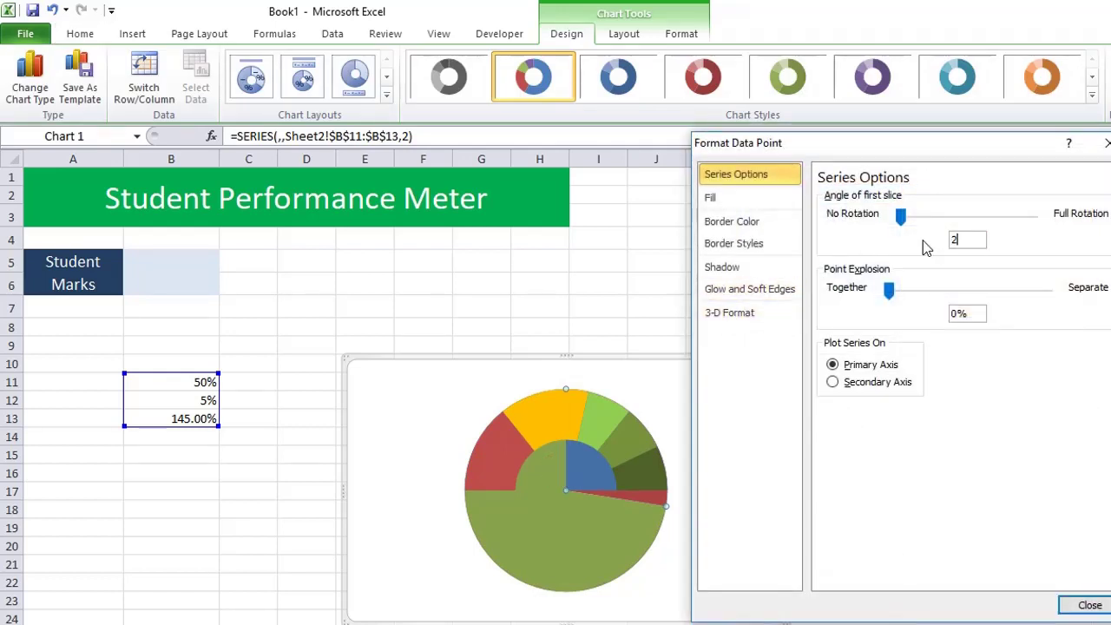
type("270")
left_click(1086, 606)
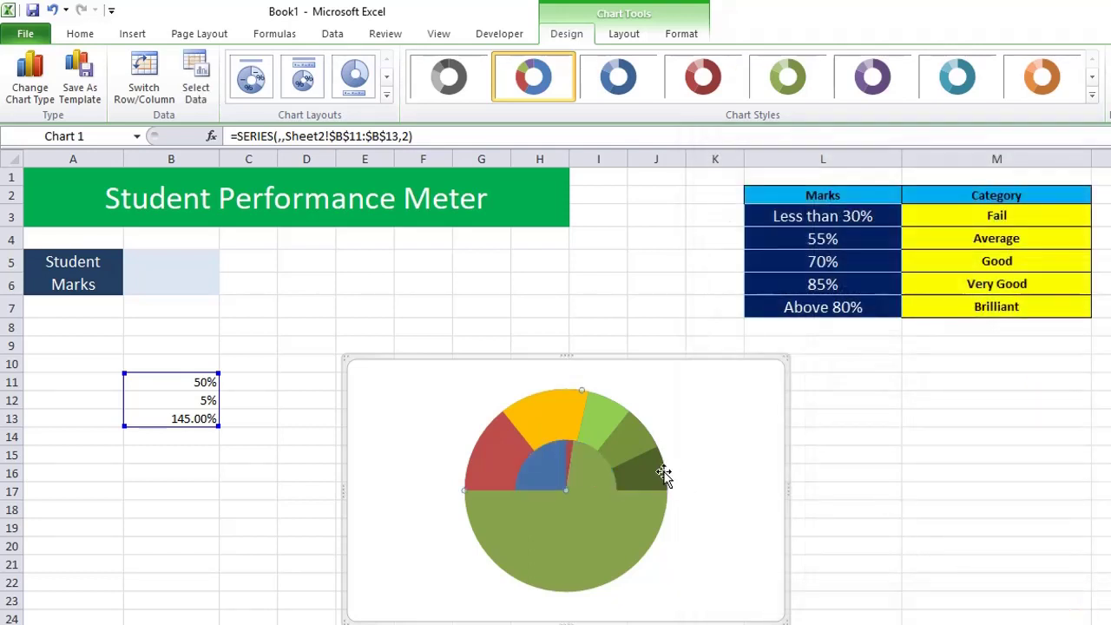
Step: Give the blue centre slice and the lower green slice No fill
double_click(552, 470)
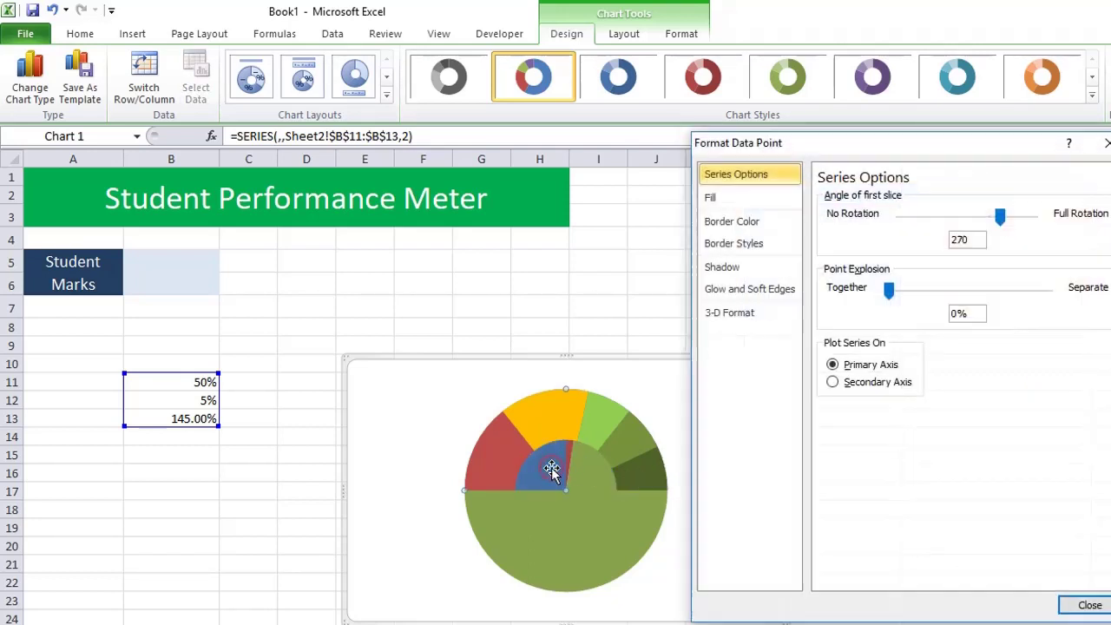
left_click(723, 198)
left_click(823, 199)
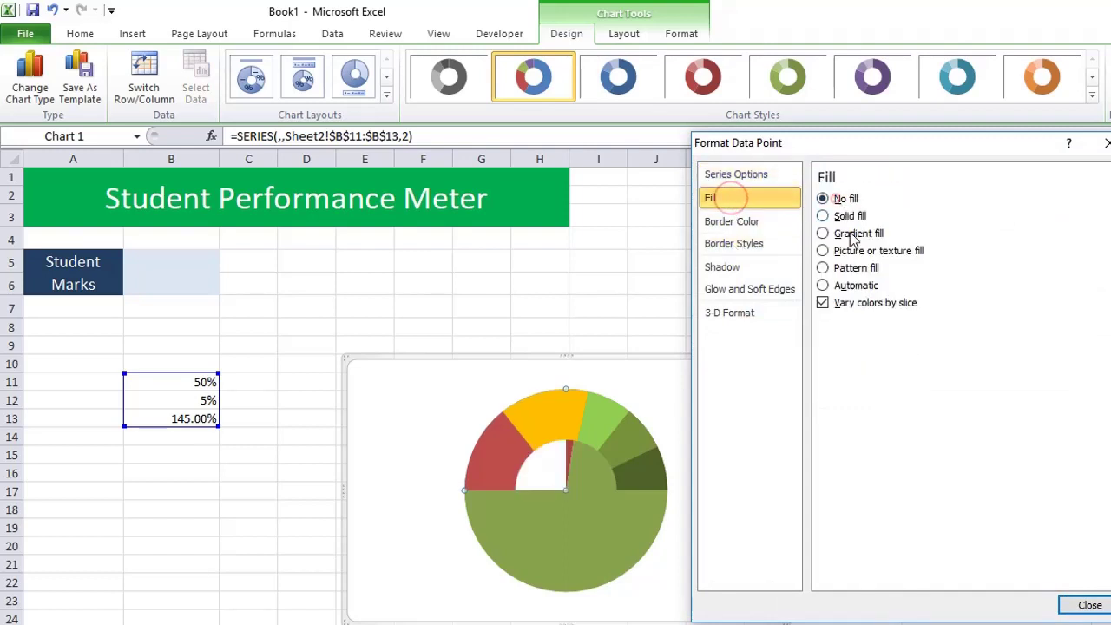
left_click(1061, 605)
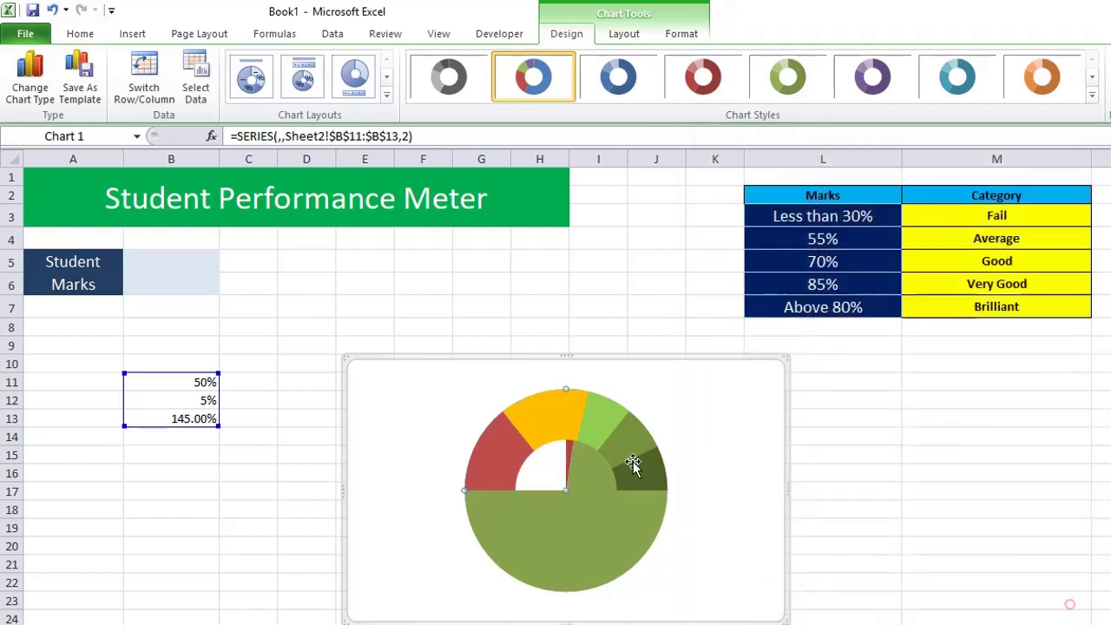
double_click(582, 460)
left_click(721, 198)
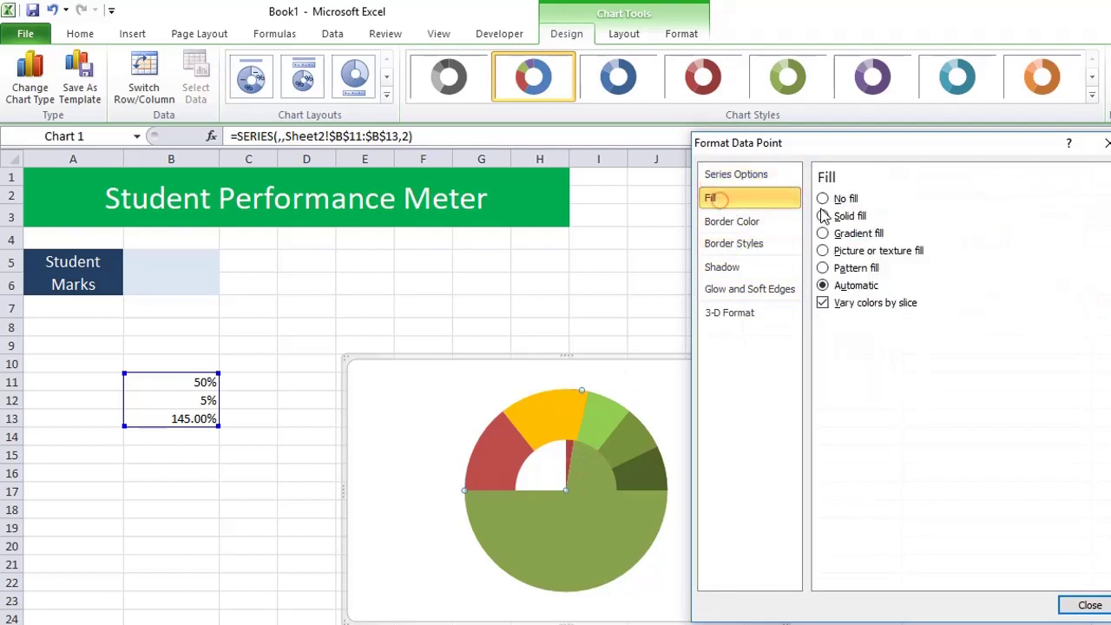
left_click(823, 199)
left_click(1085, 605)
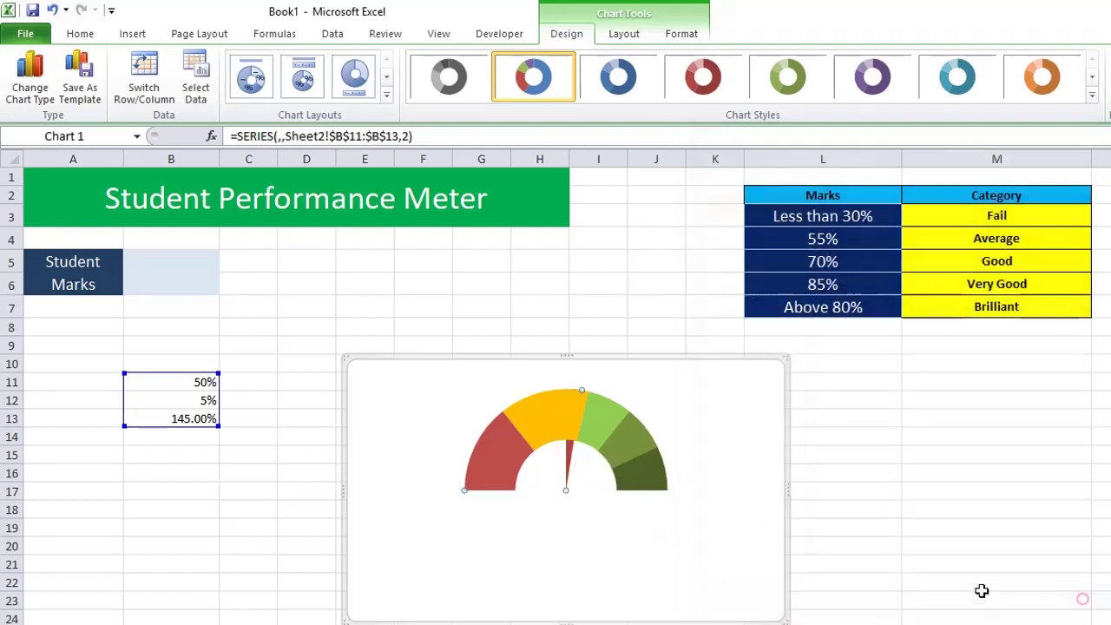
Step: Plot the needle slice's series on the Secondary Axis
right_click(569, 451)
left_click(657, 611)
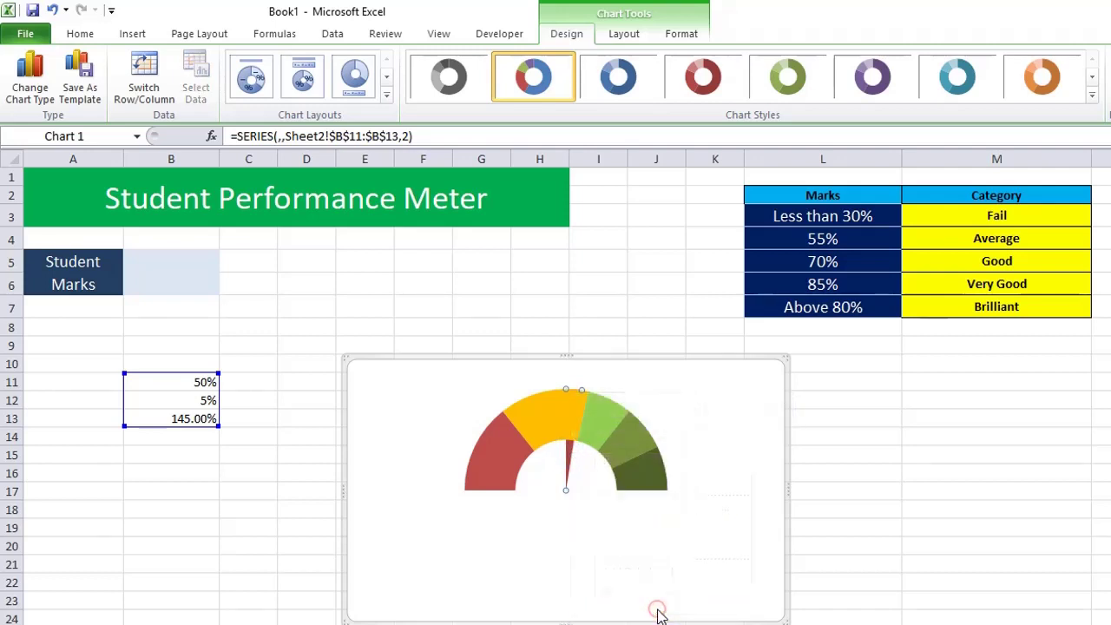
left_click(875, 384)
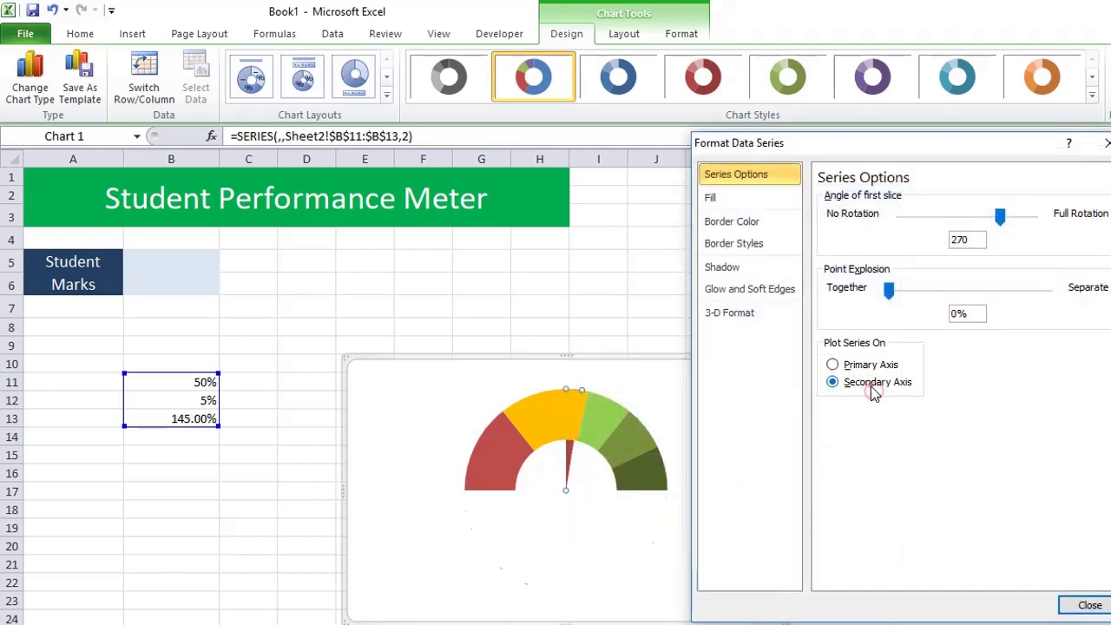
left_click(1087, 605)
left_click(889, 473)
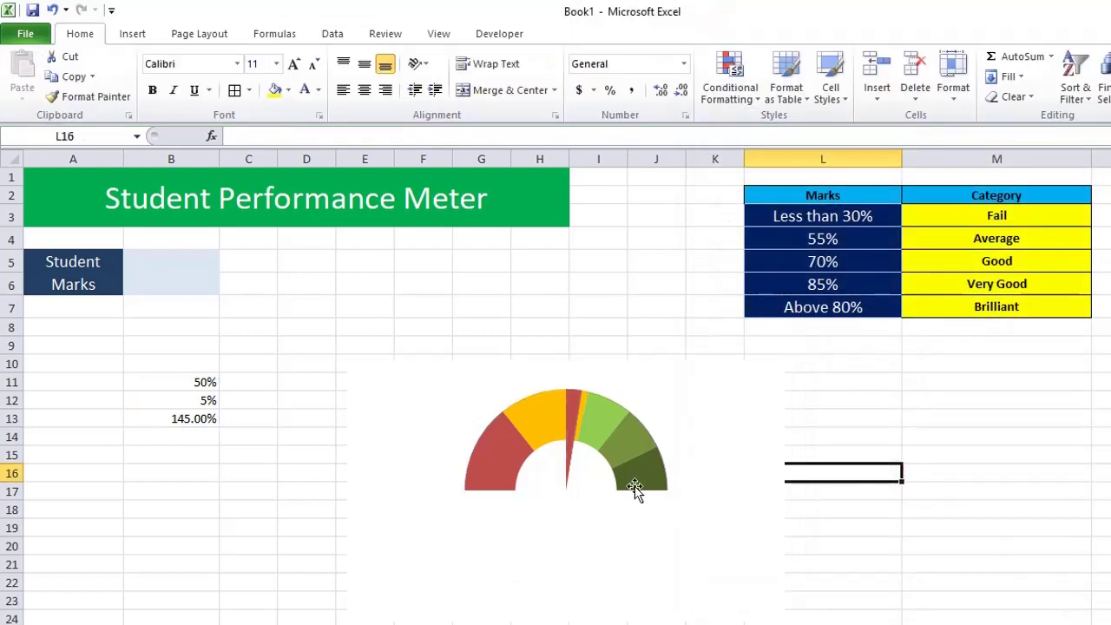
Step: Try an olive solid fill on the needle series, undo it, and select only the needle slice
double_click(564, 447)
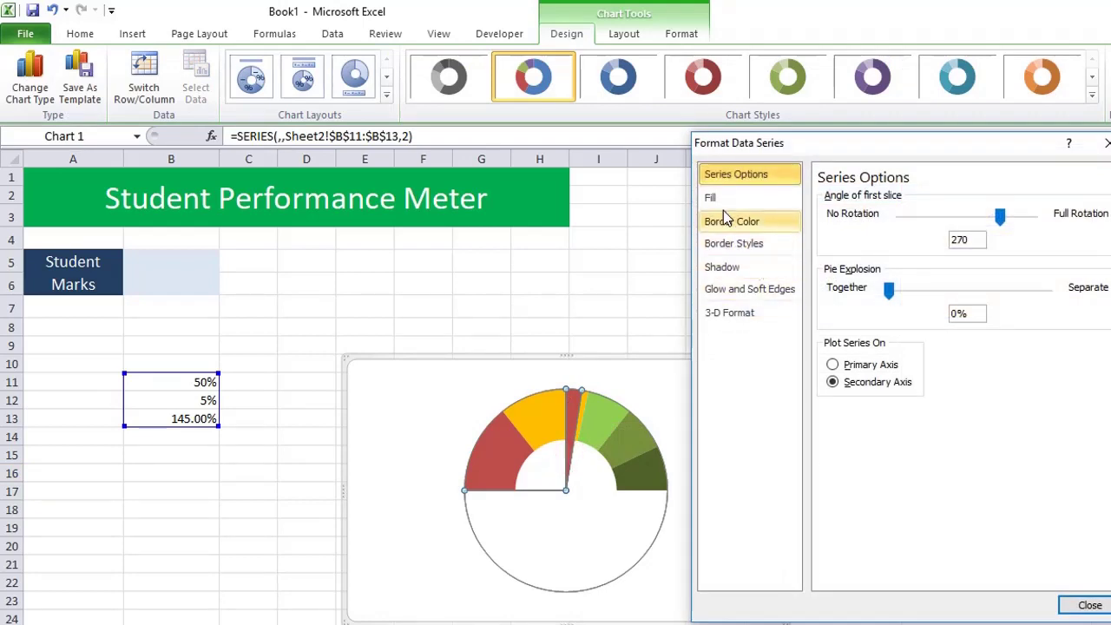
left_click(712, 197)
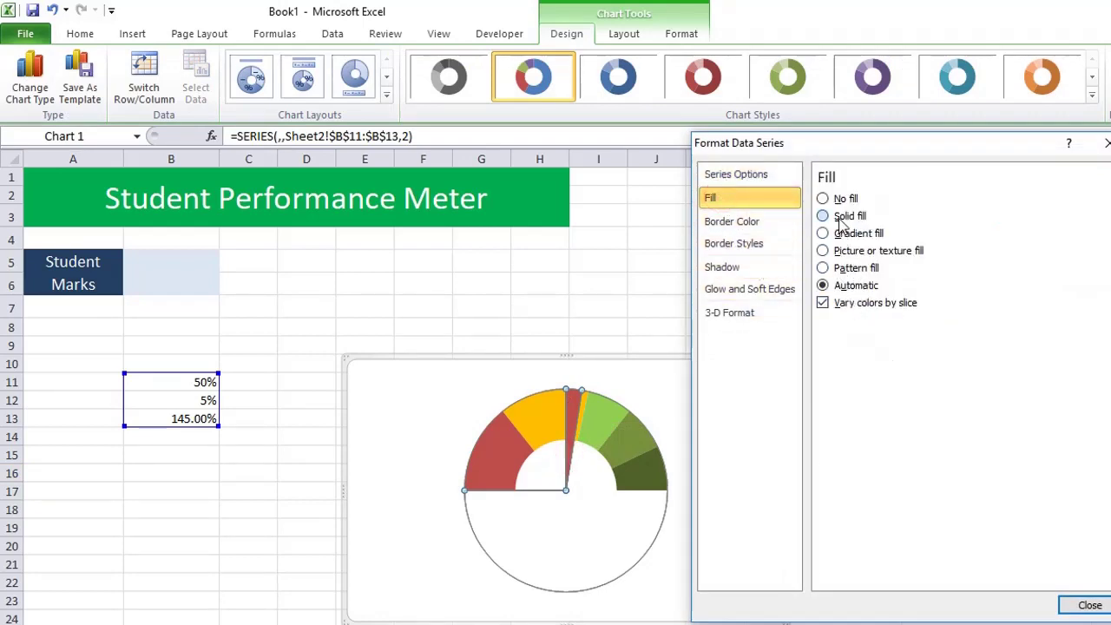
left_click(823, 216)
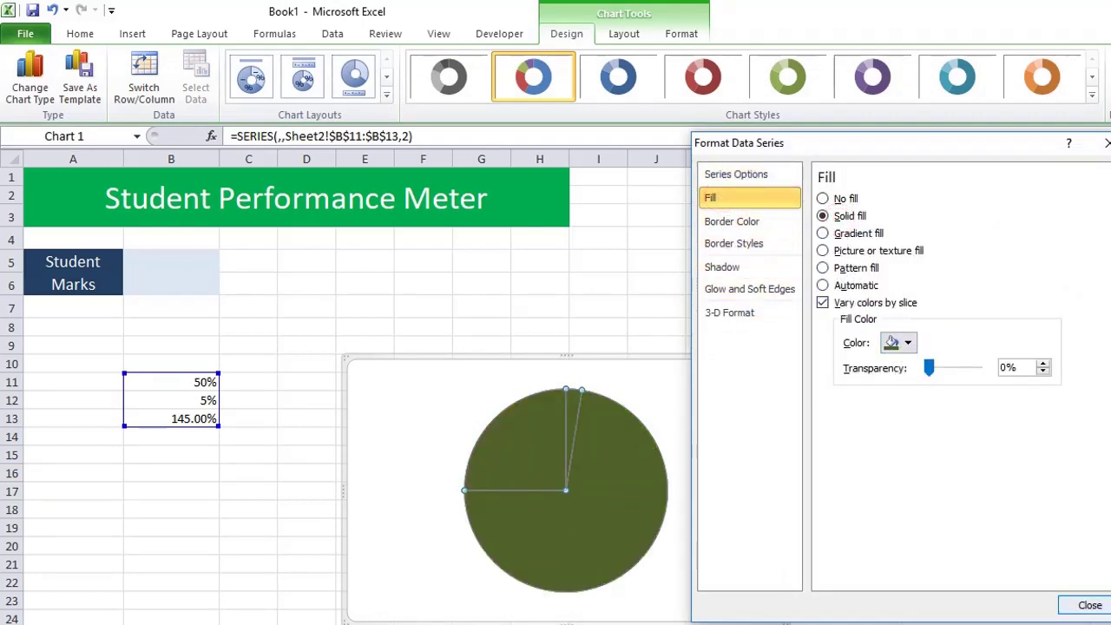
left_click(1091, 606)
left_click(872, 491)
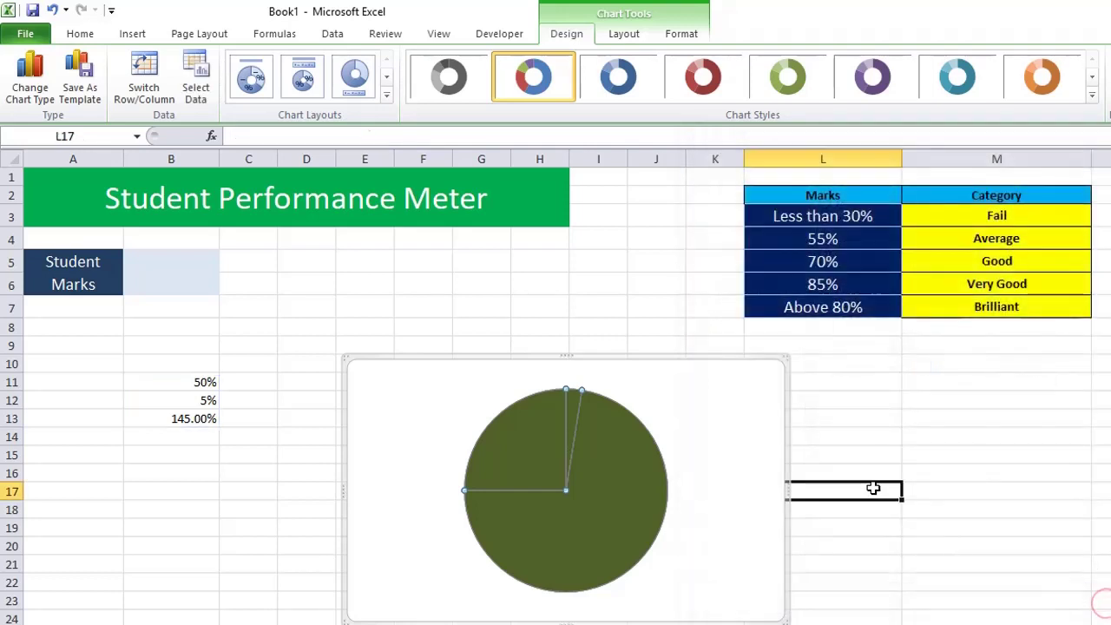
left_click(743, 521)
key("ctrl+z")
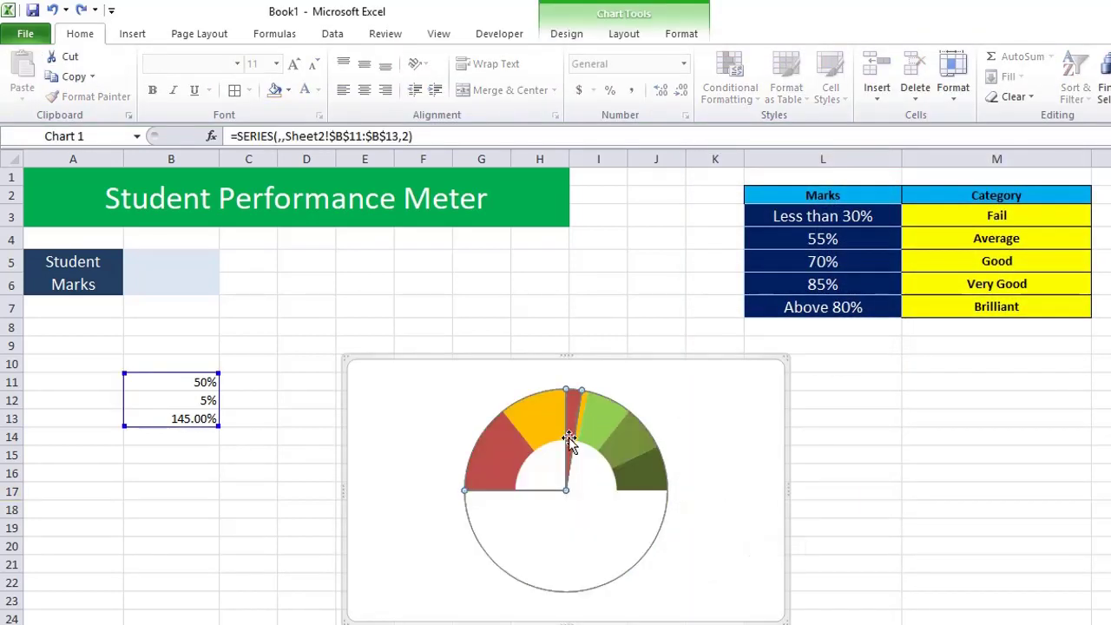
left_click(568, 441)
Step: Fill the needle slice with solid black
double_click(568, 447)
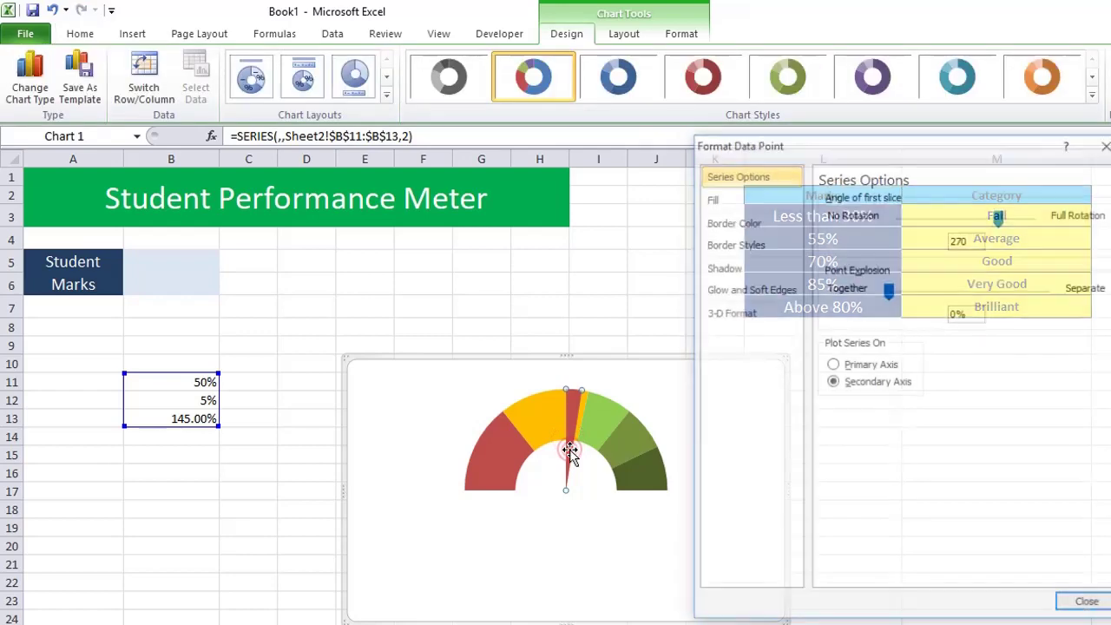
left_click(748, 198)
left_click(850, 216)
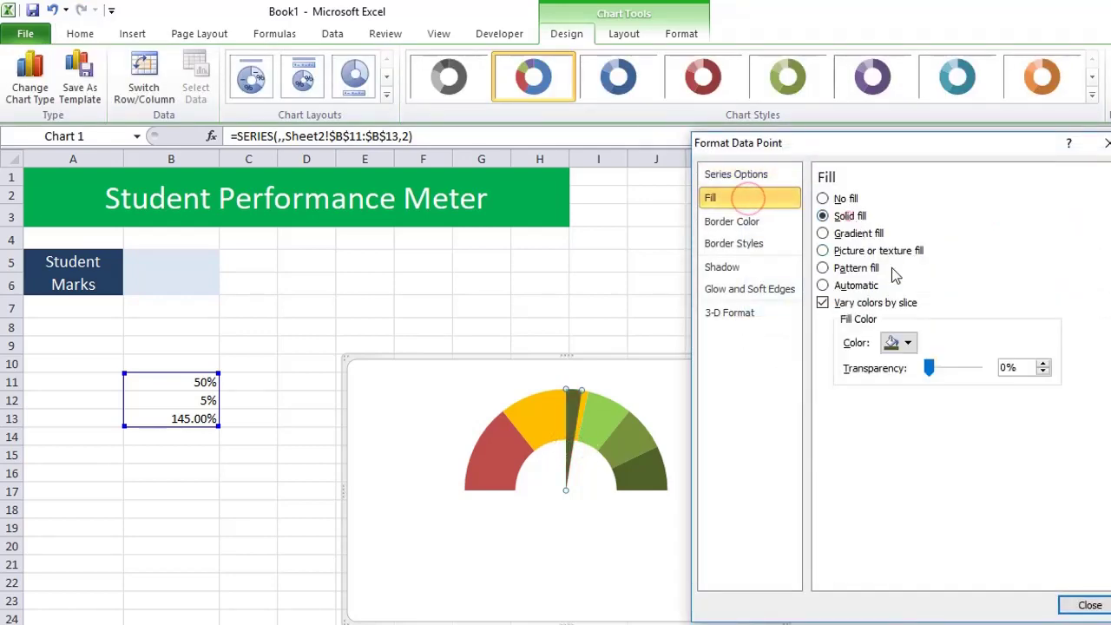
left_click(898, 342)
left_click(903, 380)
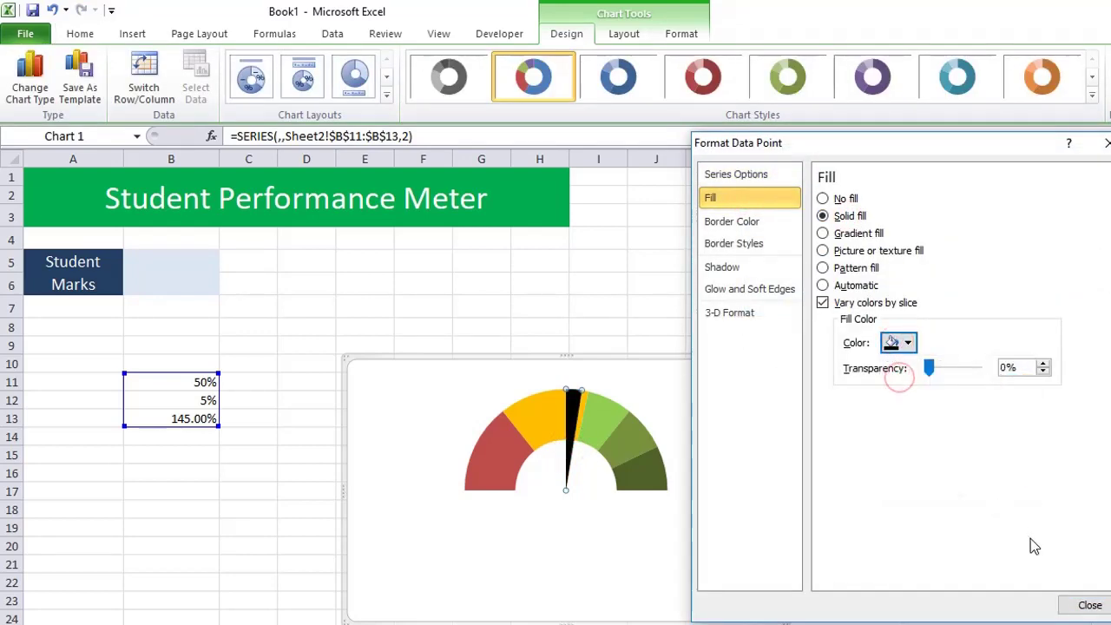
left_click(1090, 605)
left_click(912, 507)
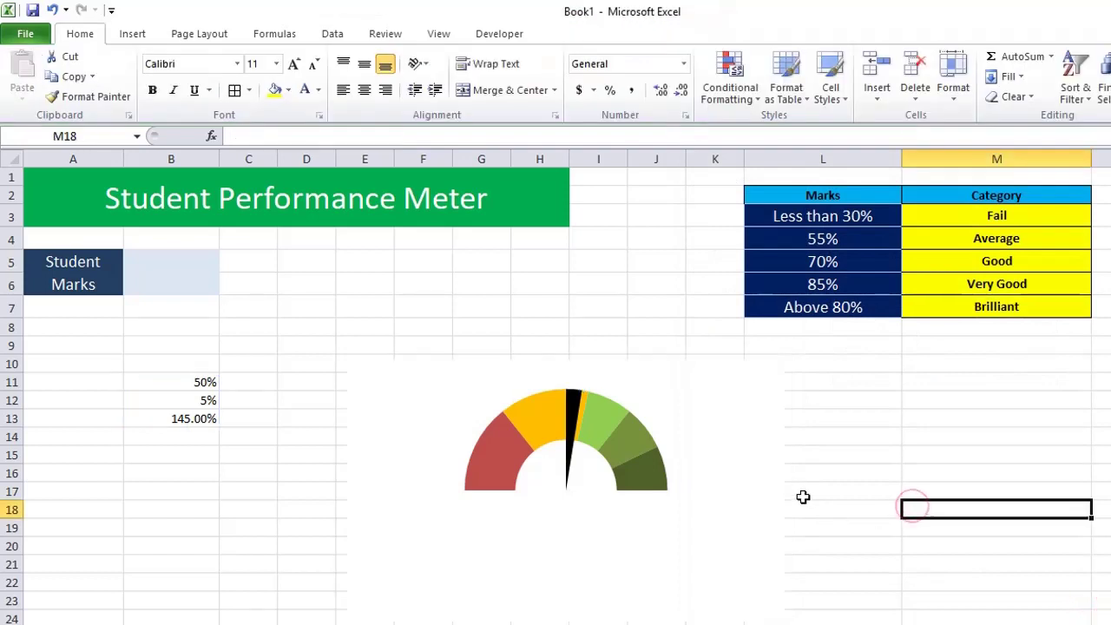
Step: Enter 2% in B12 so the needle becomes thinner
left_click(201, 400)
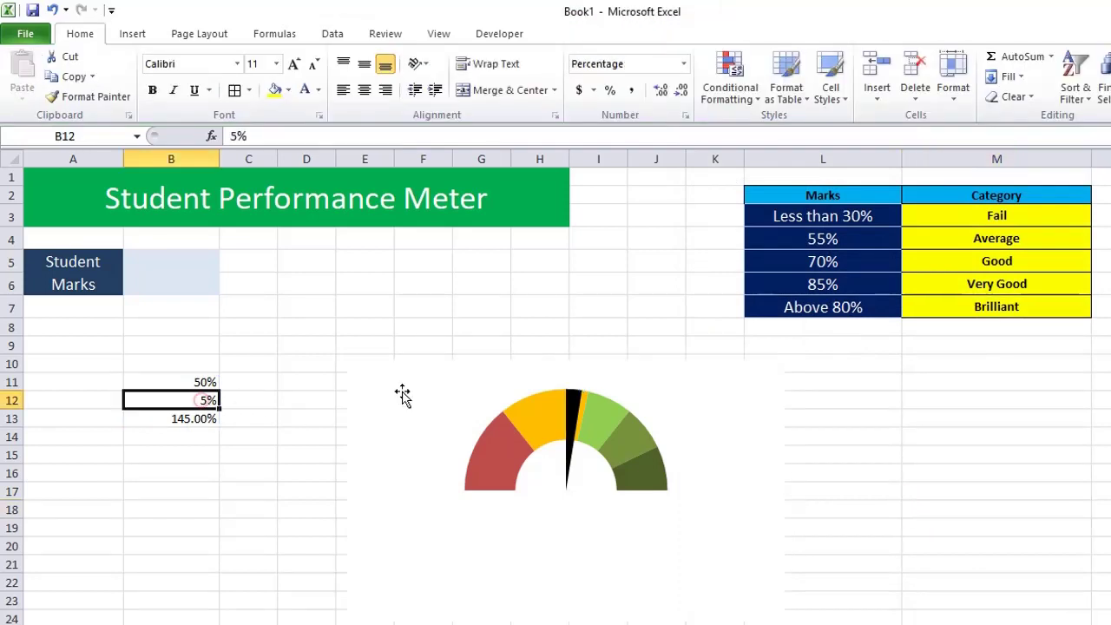
type("2")
key("Return")
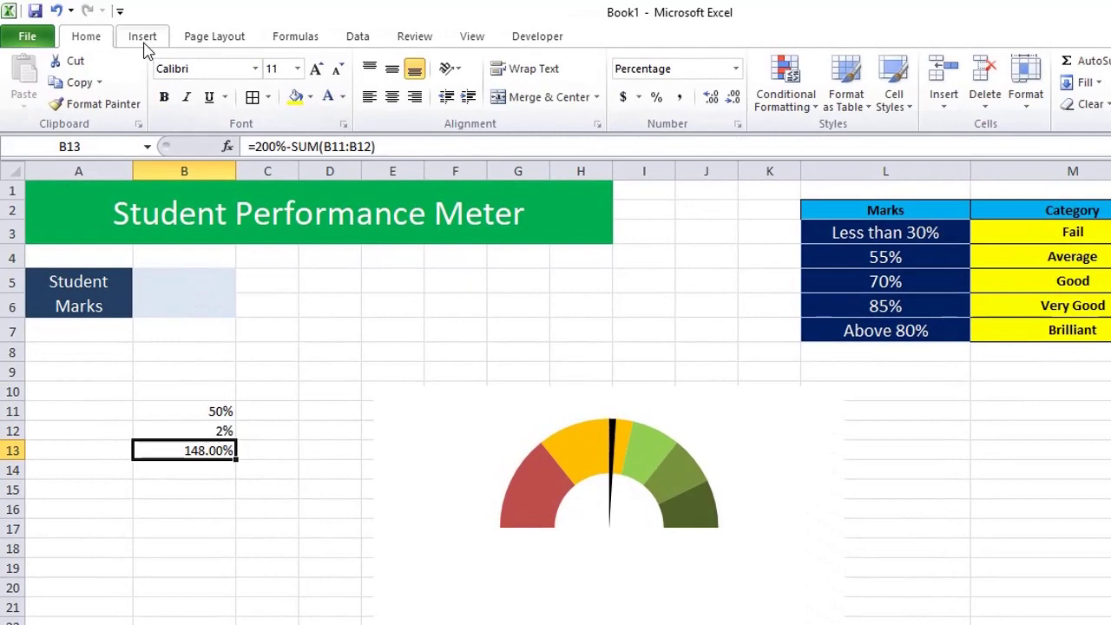
Step: Draw a Block Arc shape and move it down over the gauge as its outer rim
left_click(143, 40)
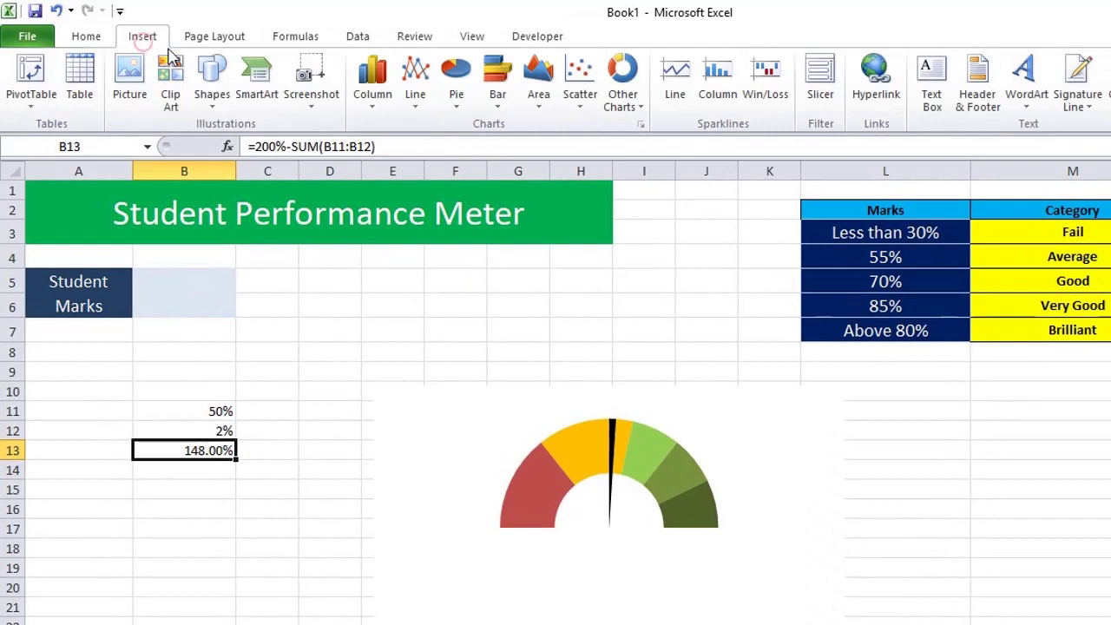
left_click(212, 87)
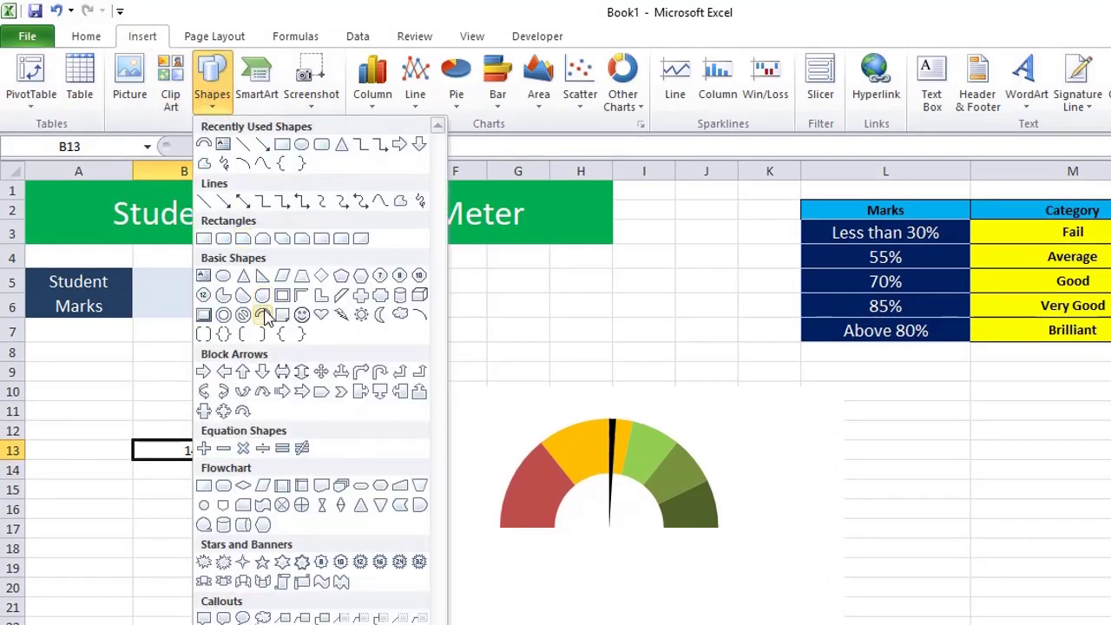
left_click(262, 315)
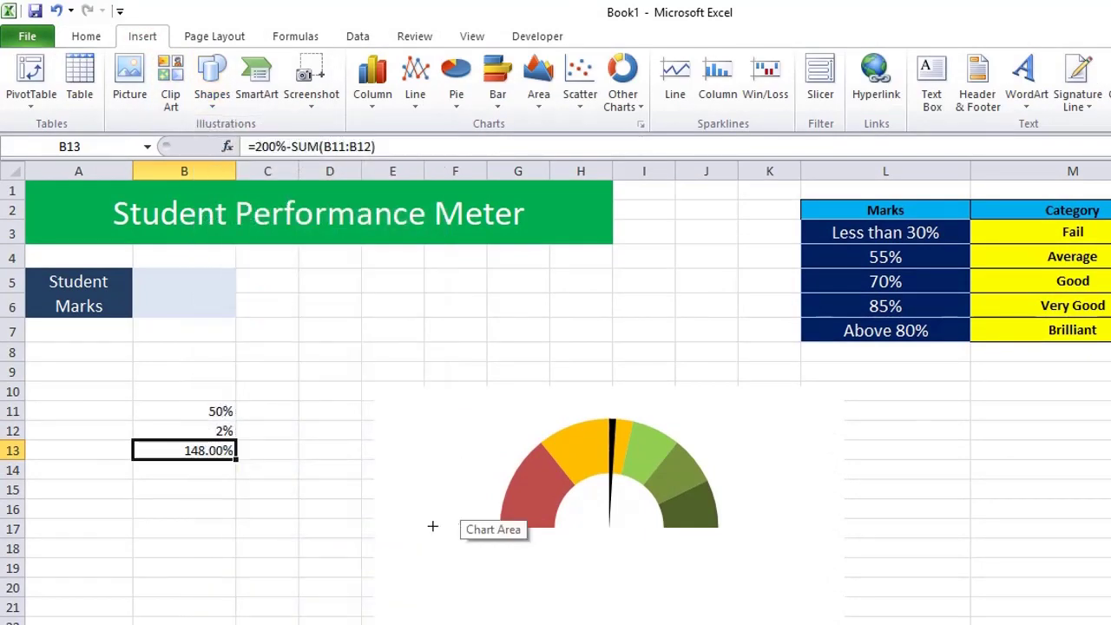
left_click_drag(432, 526, 740, 206)
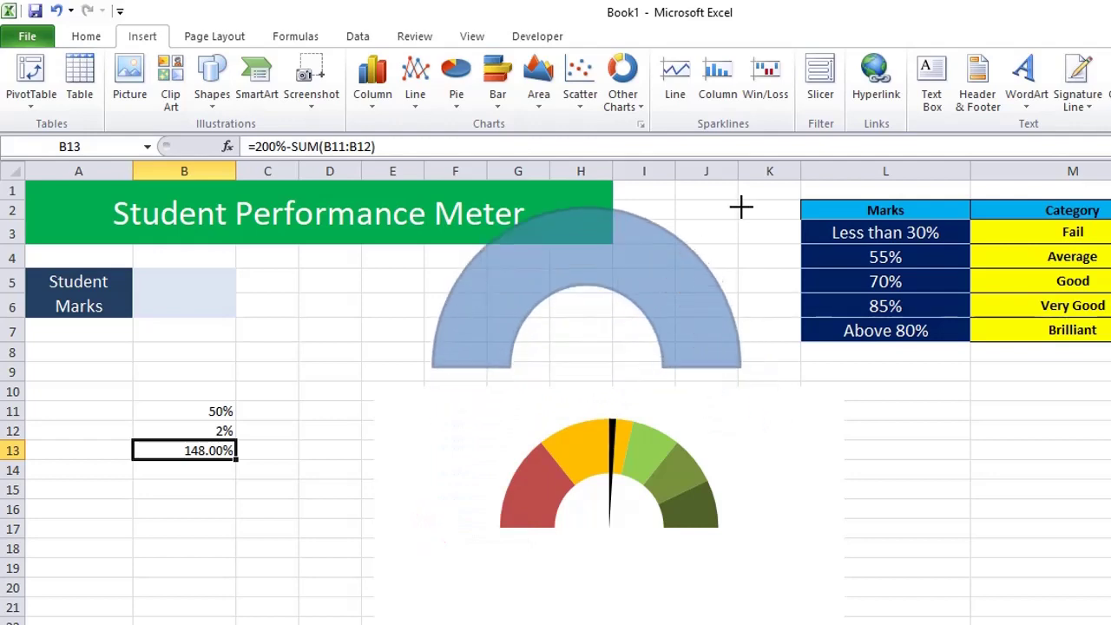
left_click_drag(741, 206, 805, 181)
mouse_move(703, 236)
left_mouse_down()
mouse_move(695, 324)
mouse_move(695, 283)
mouse_move(720, 484)
left_mouse_up()
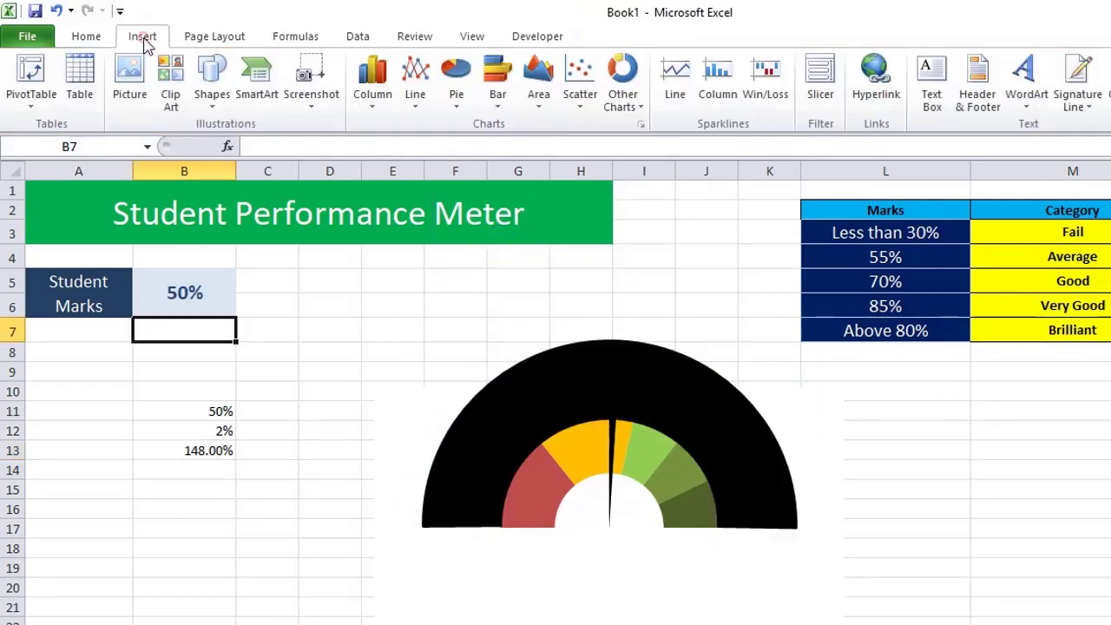
left_click(932, 82)
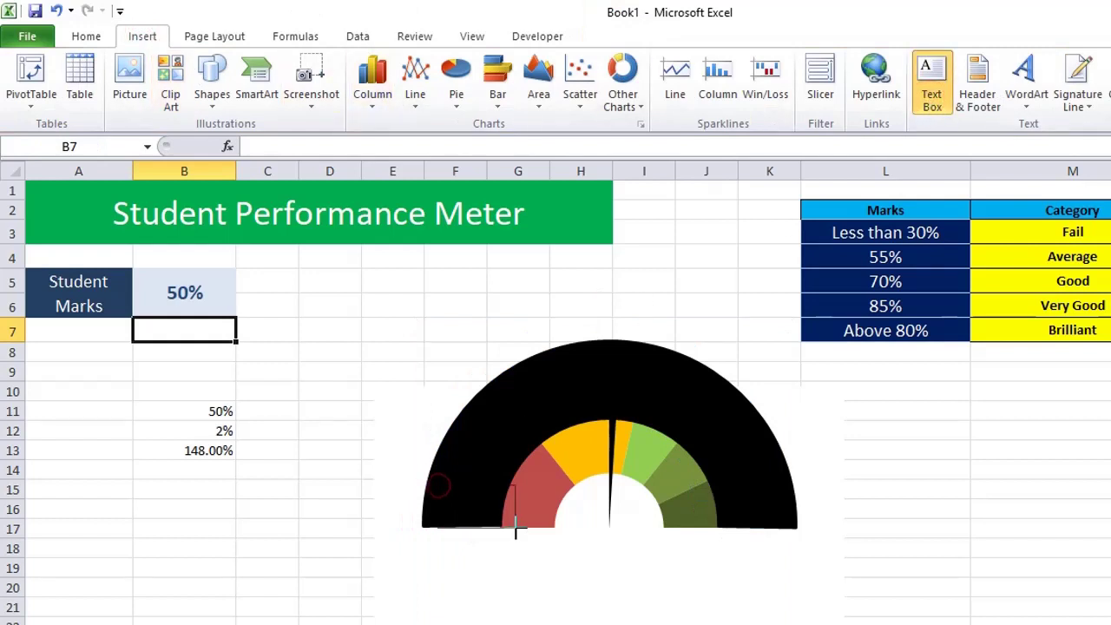
Step: Add a FAIL label in bold white size-16 text, no outline or fill, on the red band
left_click_drag(437, 485, 518, 527)
type("FAIL")
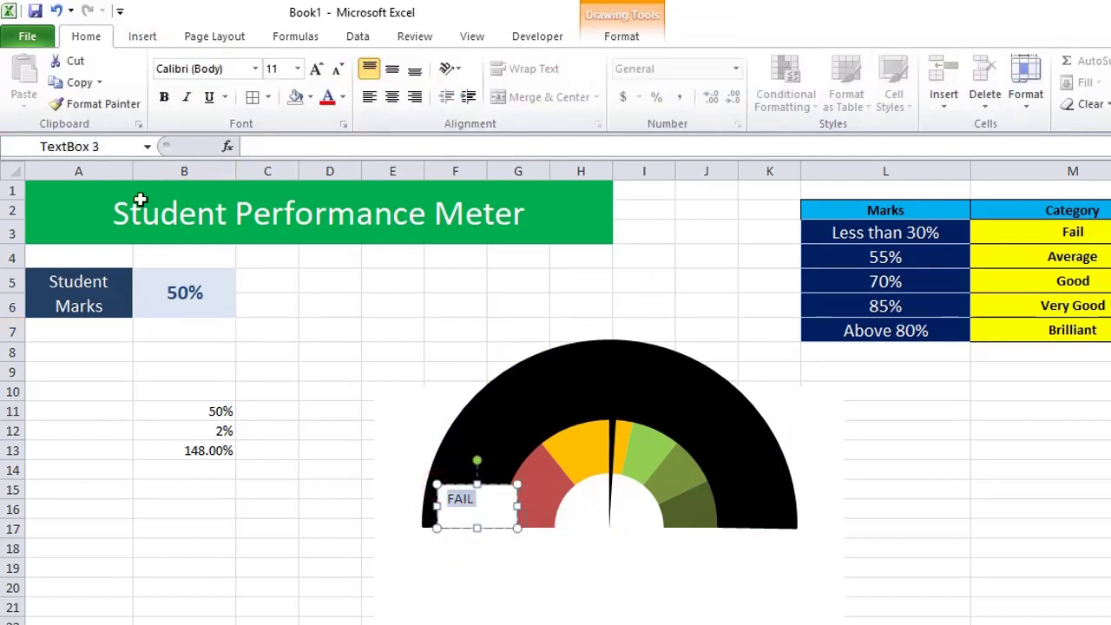
left_click(163, 96)
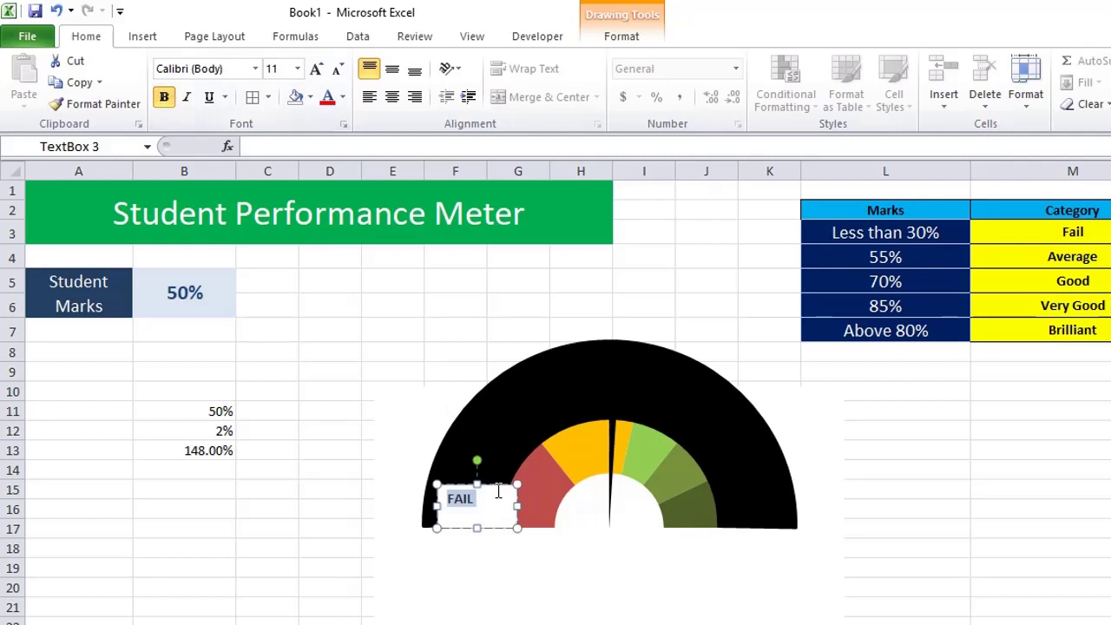
left_click(622, 36)
left_click(699, 82)
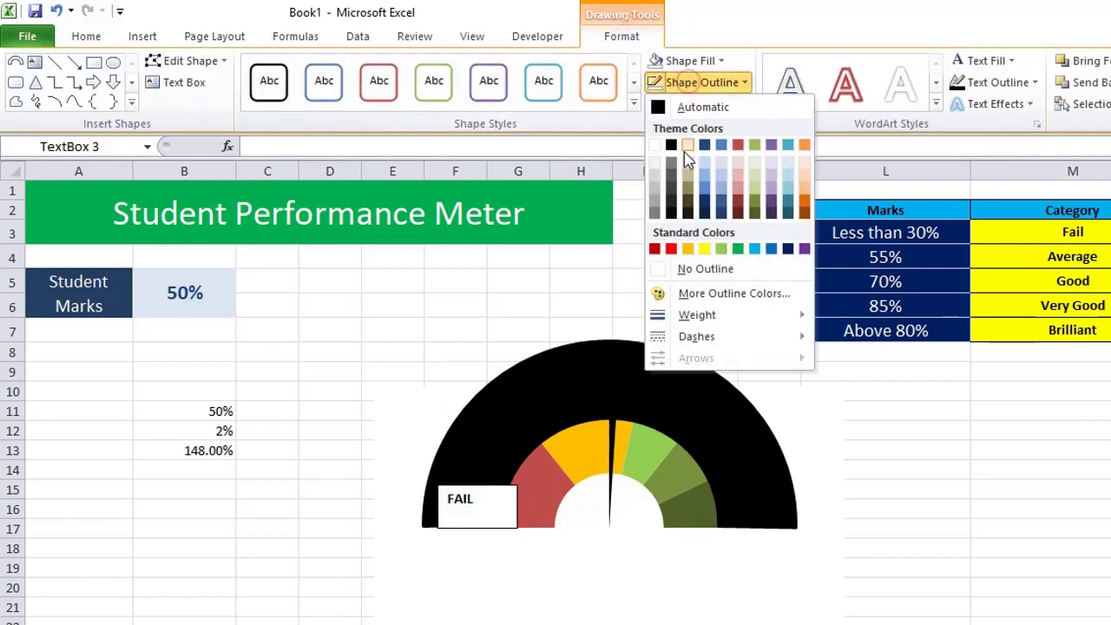
left_click(712, 268)
left_click(690, 61)
left_click(706, 249)
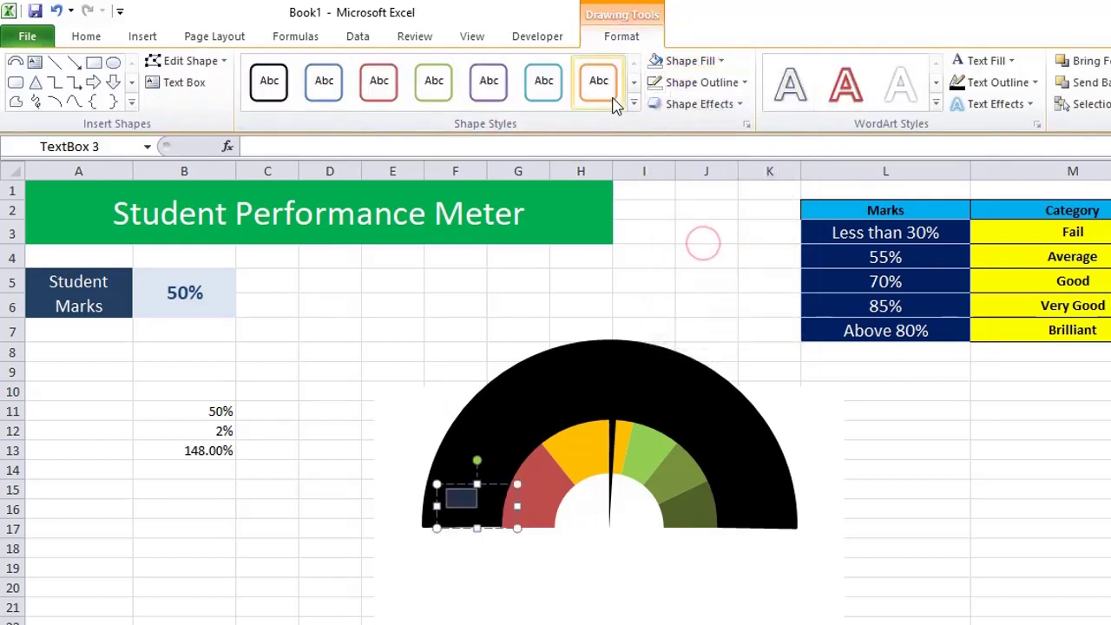
left_click(89, 36)
left_click(343, 97)
left_click(335, 156)
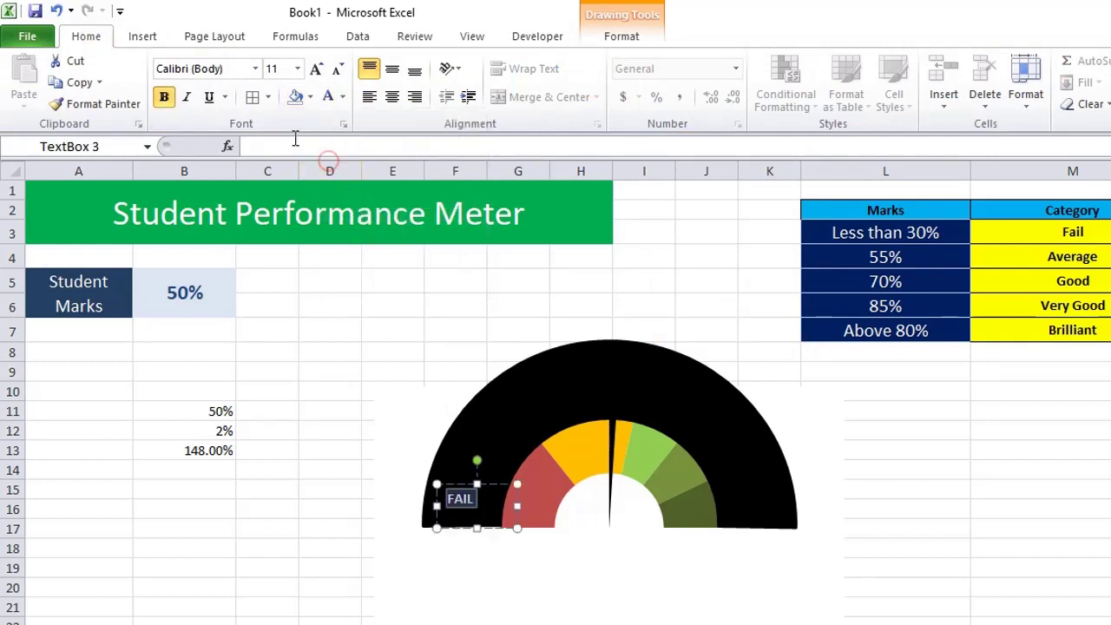
left_click(318, 69)
left_click(318, 68)
left_click(318, 69)
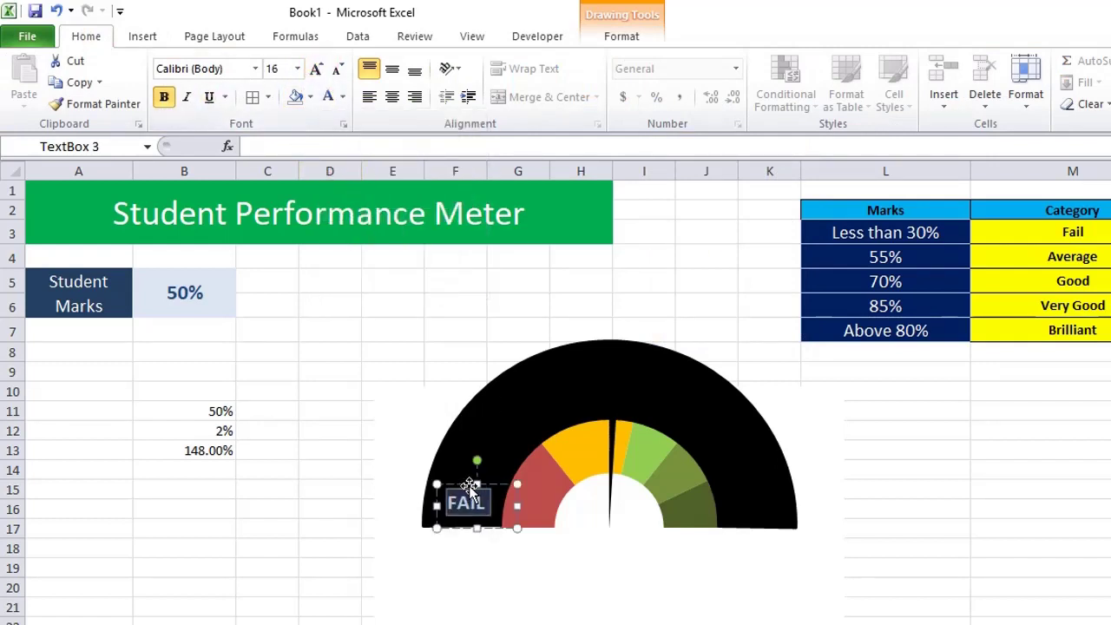
left_click_drag(469, 486, 573, 387)
Step: Duplicate the label as AVERAGE above the yellow band, then as Good
key("ctrl+c")
key("ctrl+v")
type("AVE")
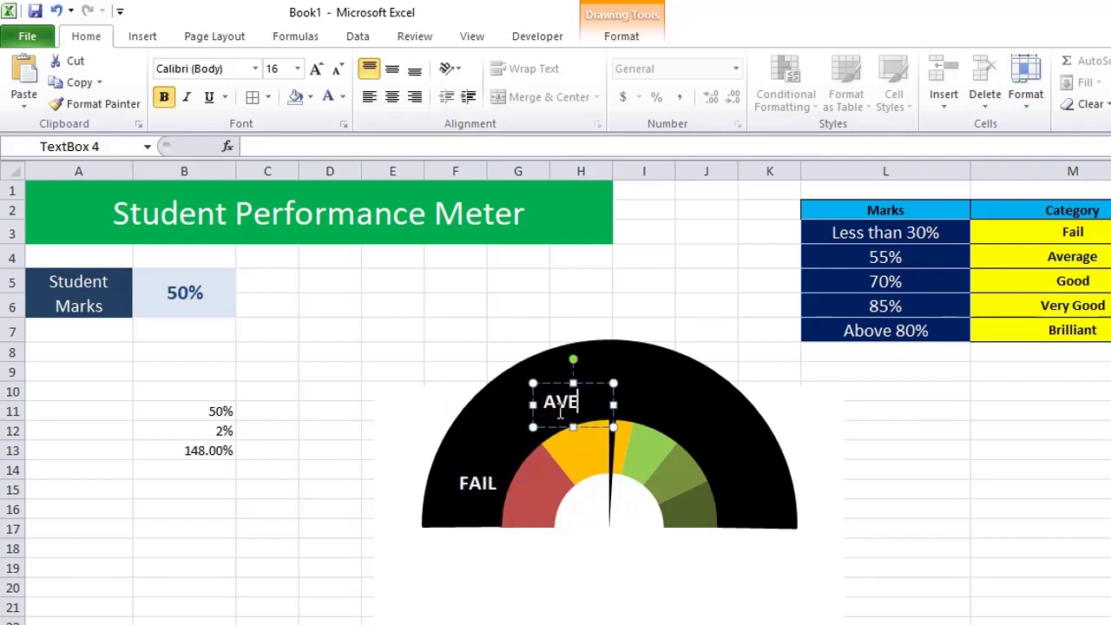
type("RAGE")
left_click_drag(529, 405, 491, 405)
left_click_drag(571, 385, 690, 407)
key("ctrl+c")
key("ctrl+v")
double_click(686, 408)
type("Go")
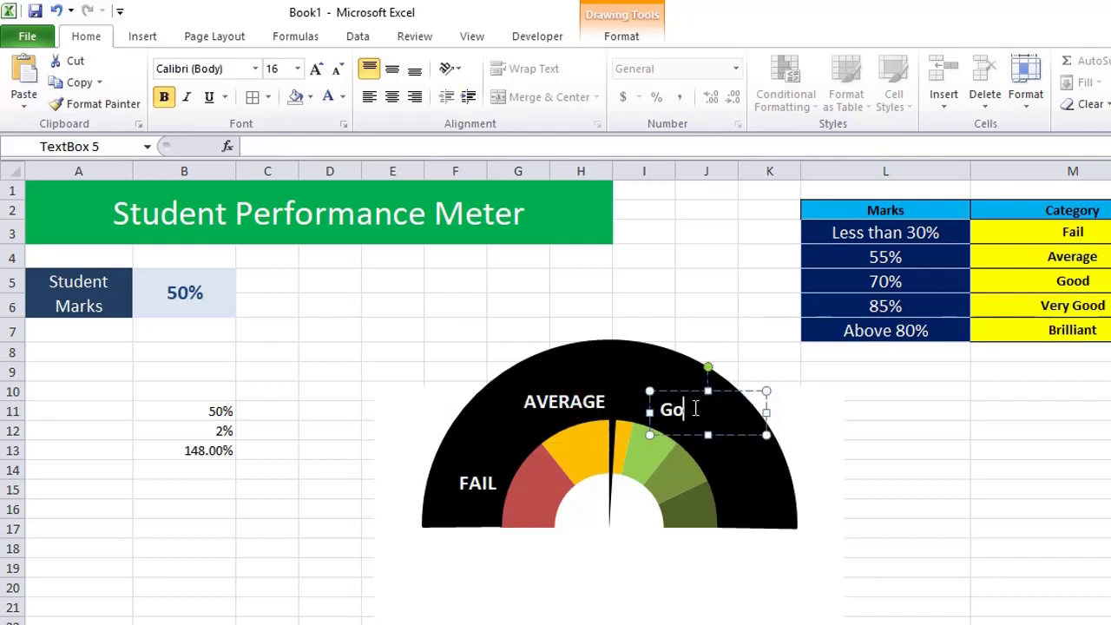
Step: Duplicate further labels for V. Good and Brilliant beside the right-hand bands
key("ctrl+c")
key("ctrl+v")
left_click_drag(738, 410, 728, 446)
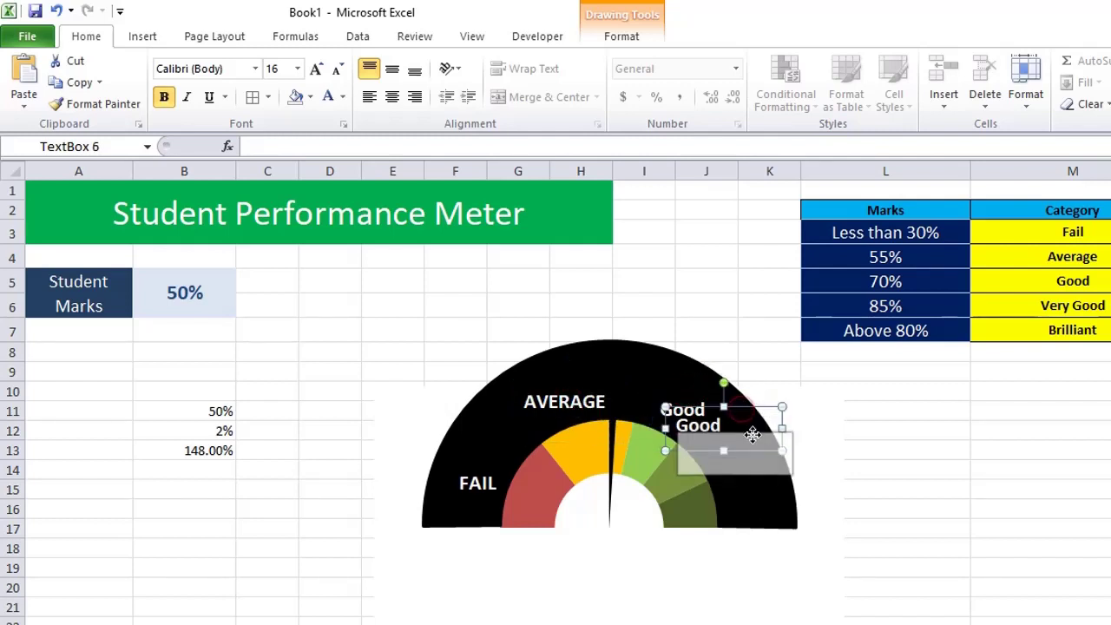
double_click(726, 448)
type("V.")
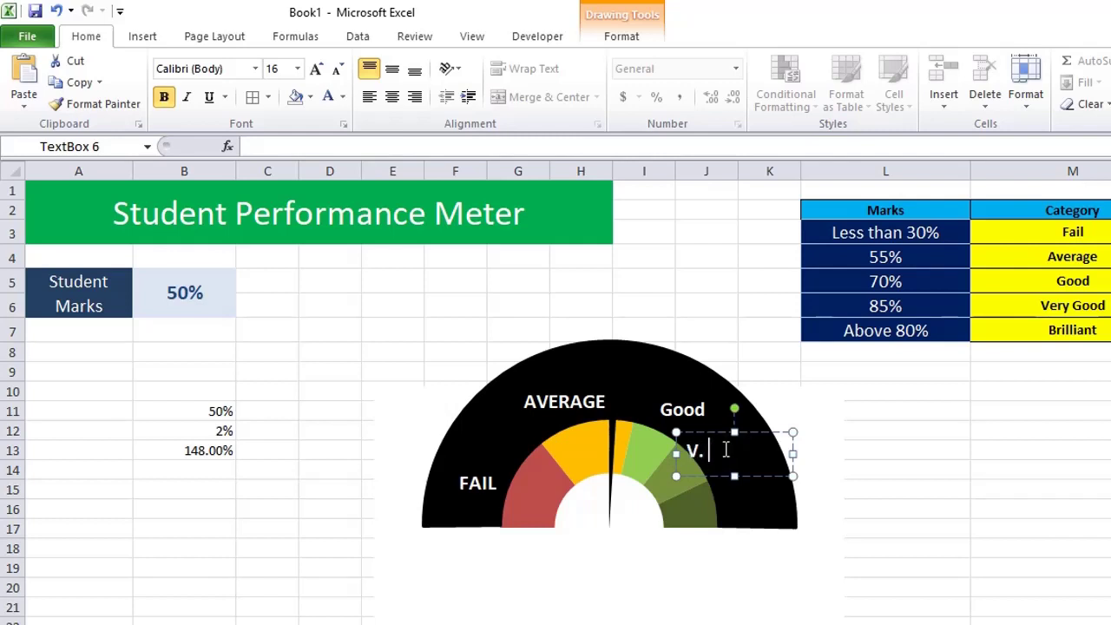
mouse_move(714, 434)
left_mouse_down()
mouse_move(731, 436)
mouse_move(757, 504)
left_mouse_up()
key("ctrl+c")
key("ctrl+v")
double_click(737, 506)
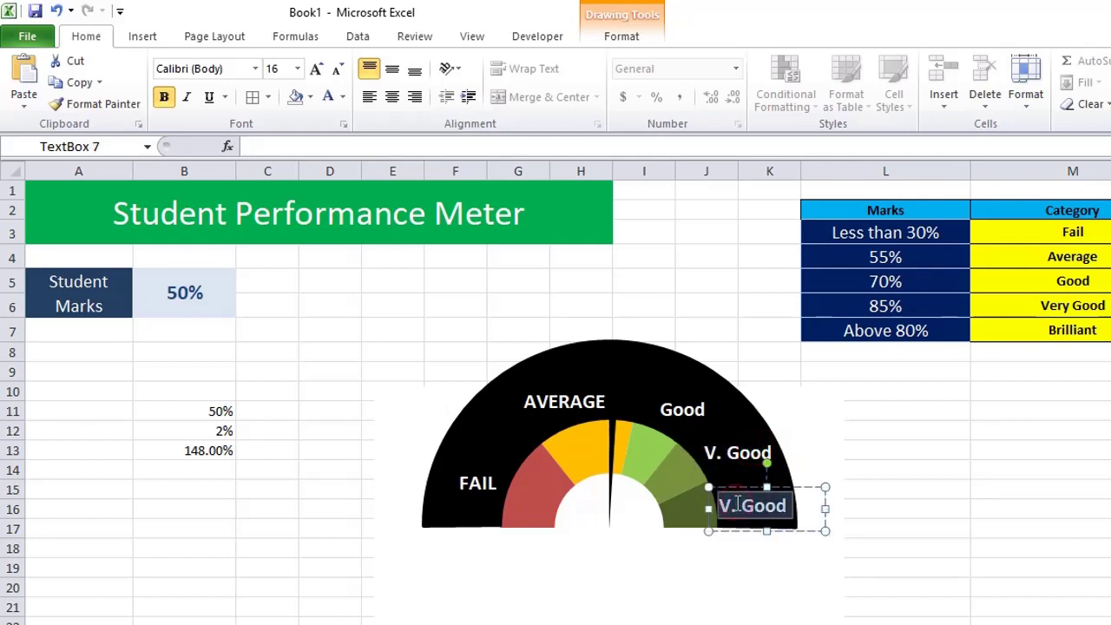
type("Brilliant")
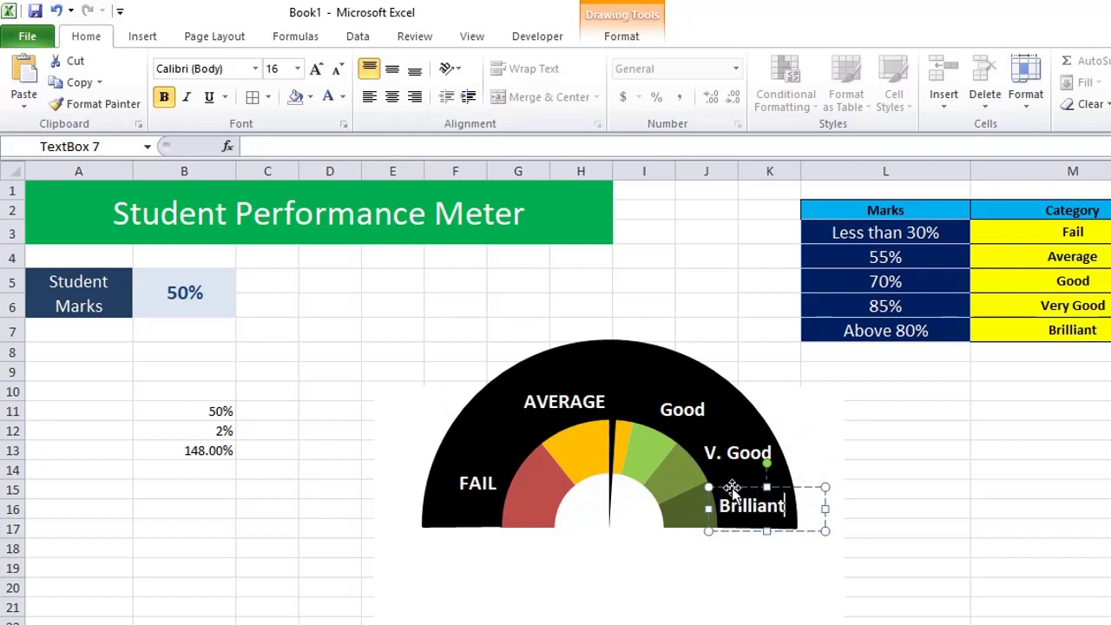
left_click_drag(732, 490, 739, 495)
left_click(858, 474)
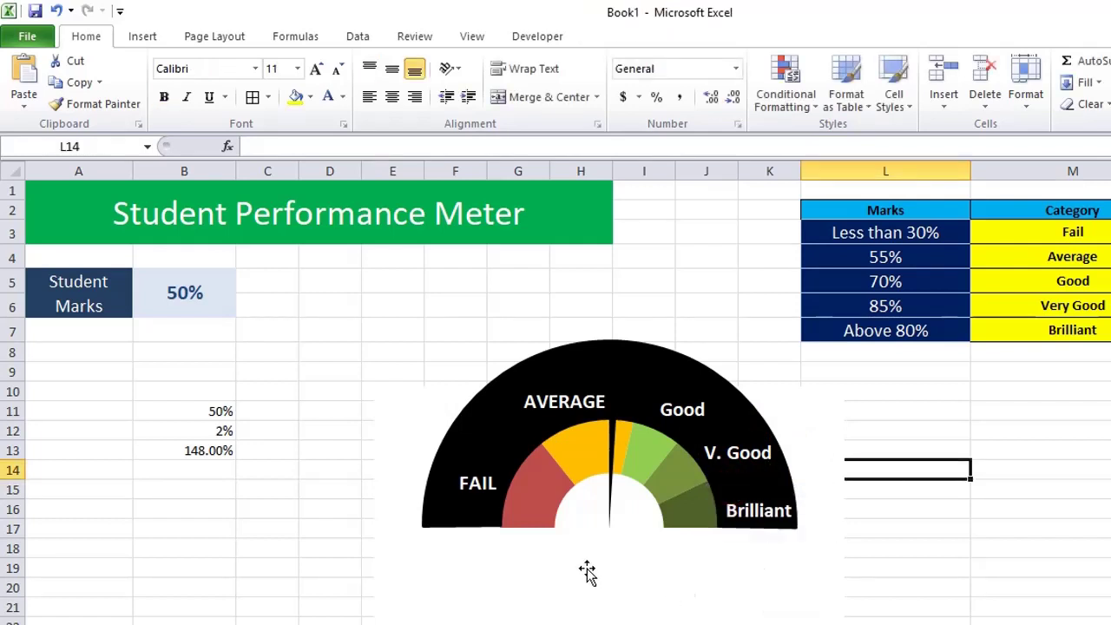
Step: Draw a small black oval at the needle base and nudge it down onto the pivot
left_click(161, 38)
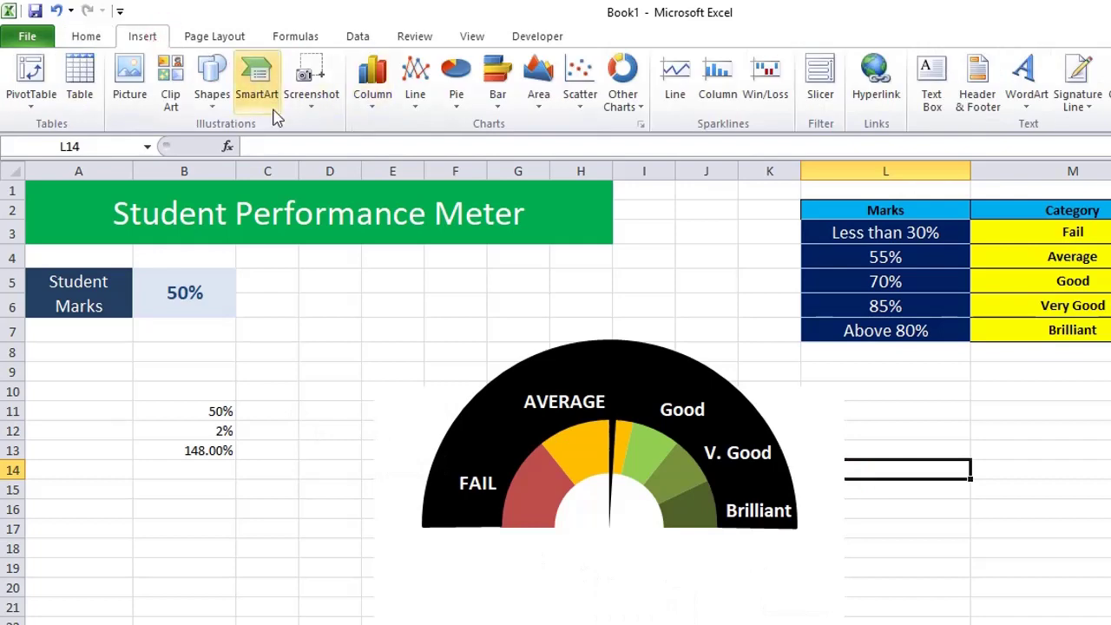
left_click(212, 87)
left_click(301, 146)
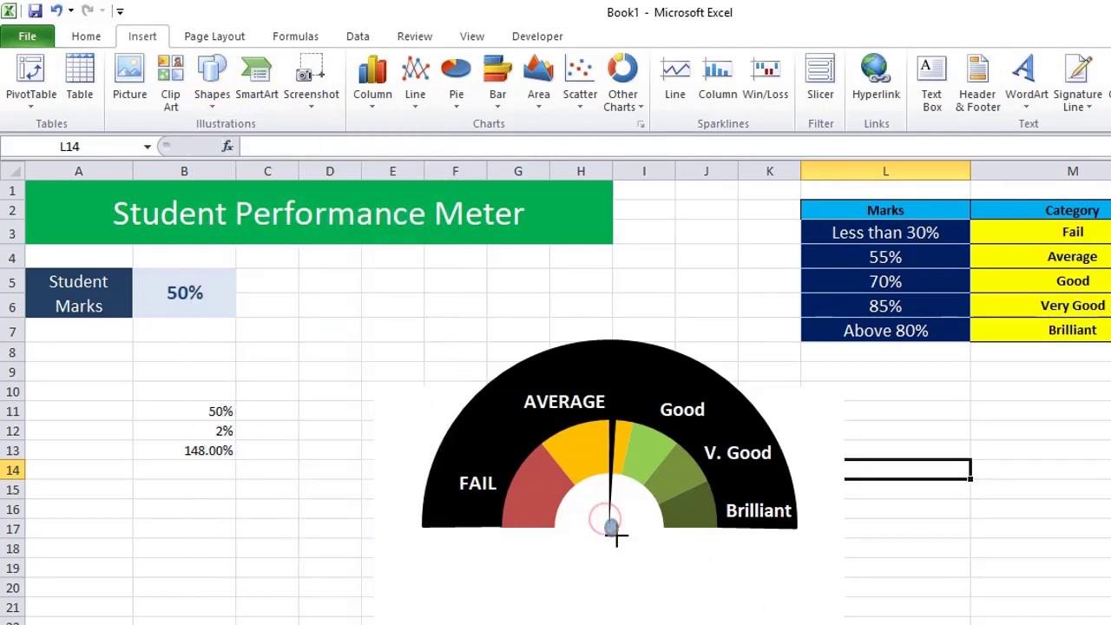
left_click_drag(606, 519, 624, 538)
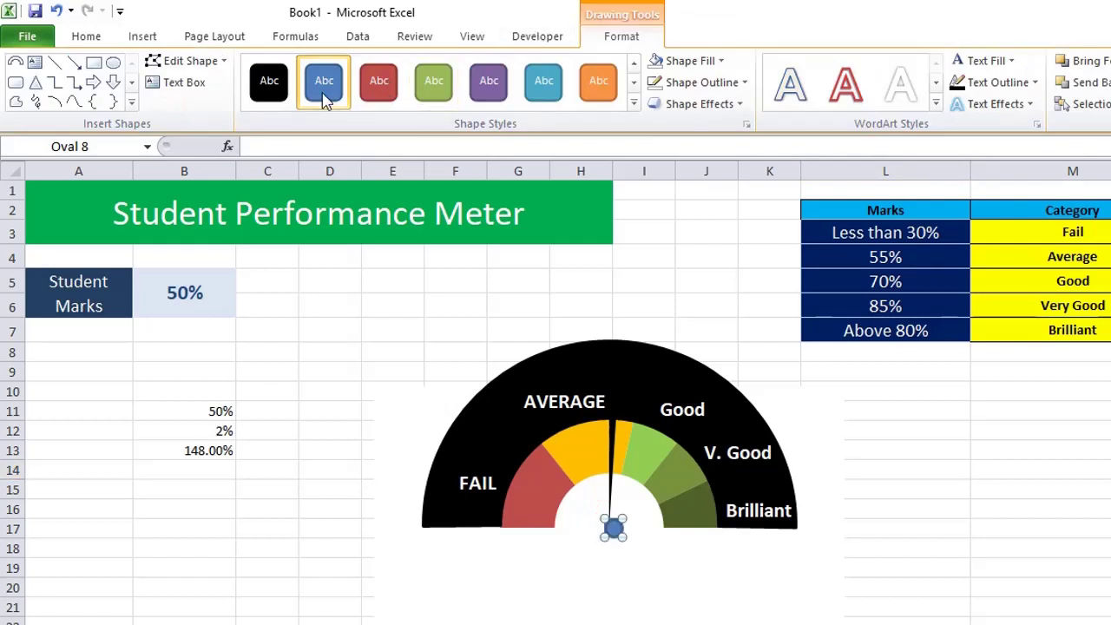
left_click(269, 81)
left_click(632, 600)
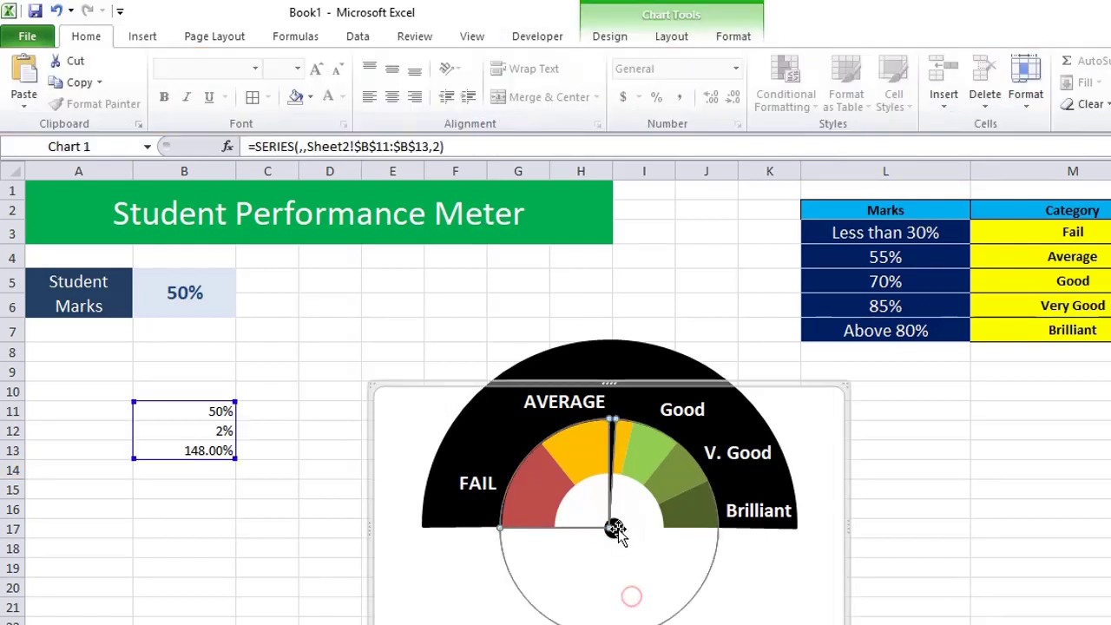
left_click(619, 529)
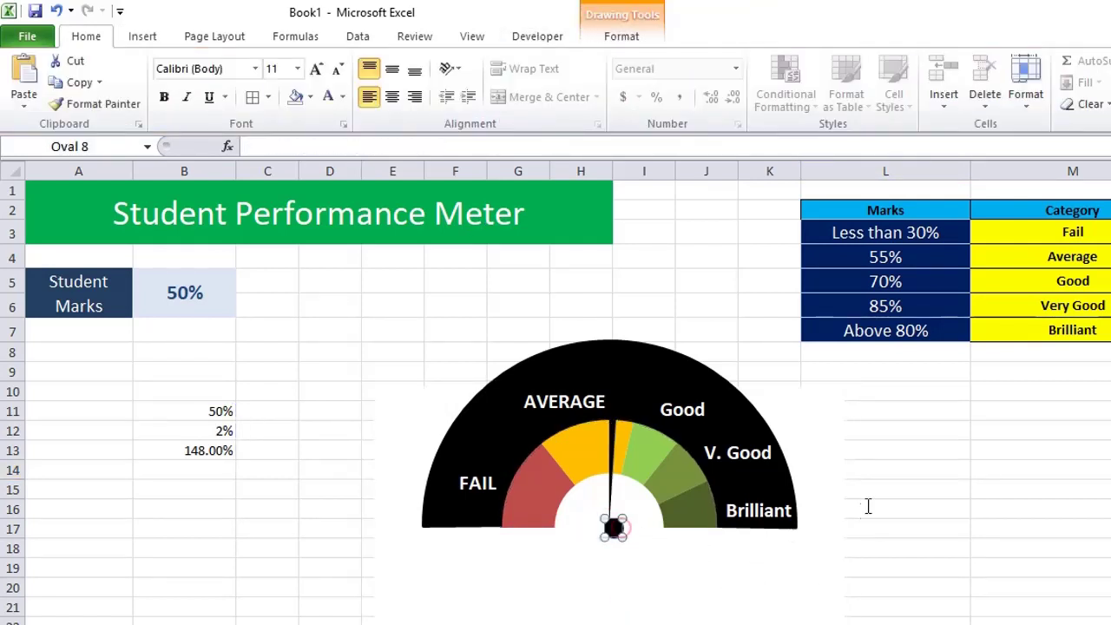
key("Down")
Step: Enter Student Marks of 20%, 40%, 60%, 80% and finally 90% in B5
left_click(1004, 539)
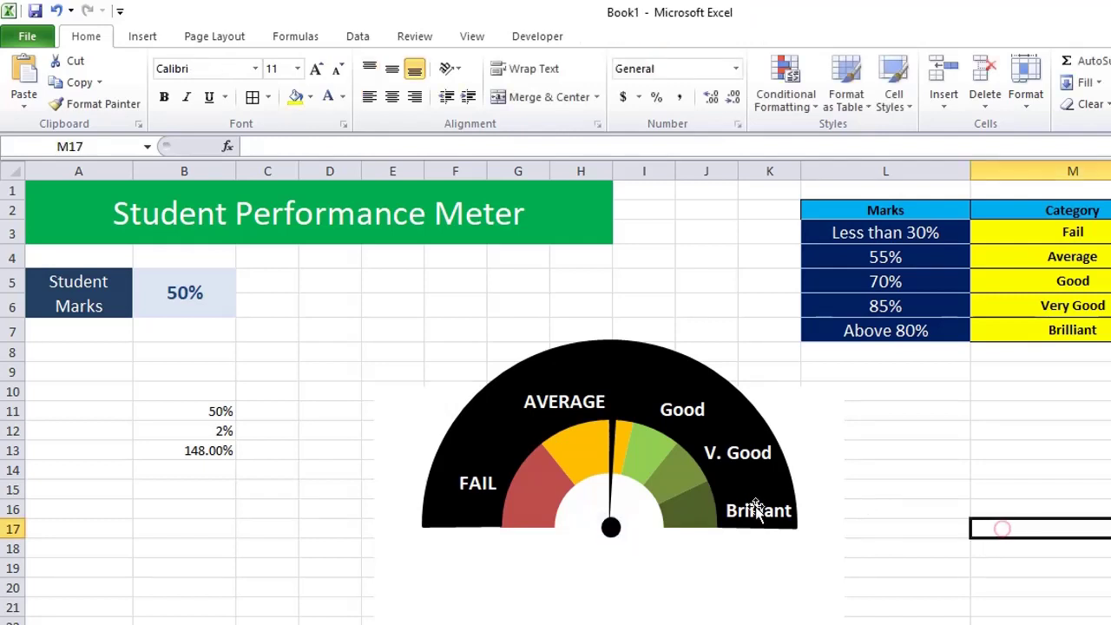
left_click(195, 289)
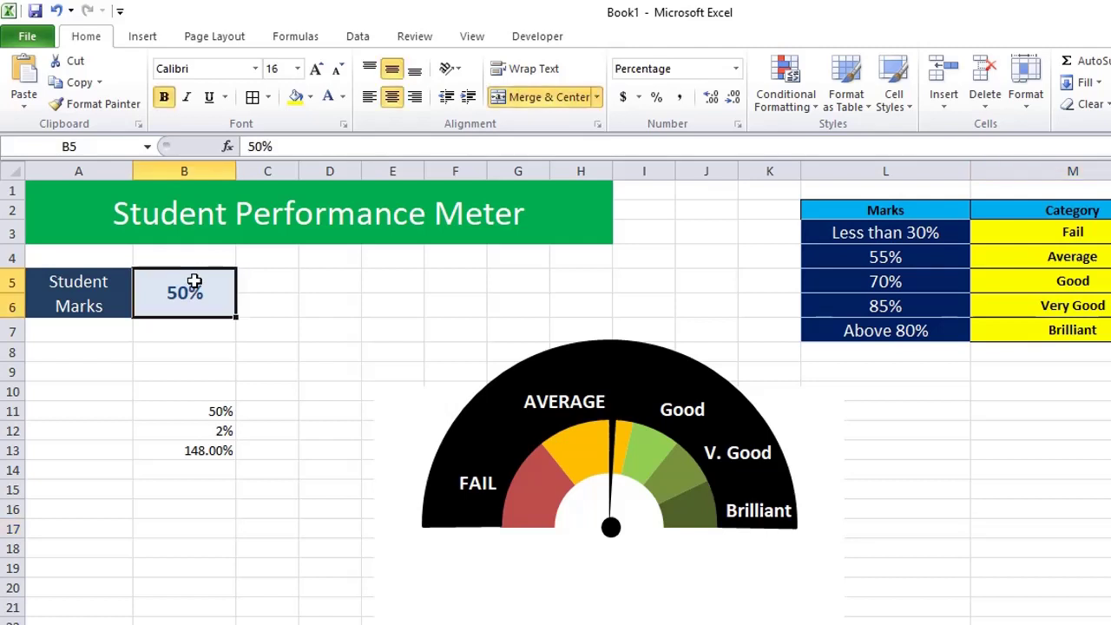
type("20")
key("Return")
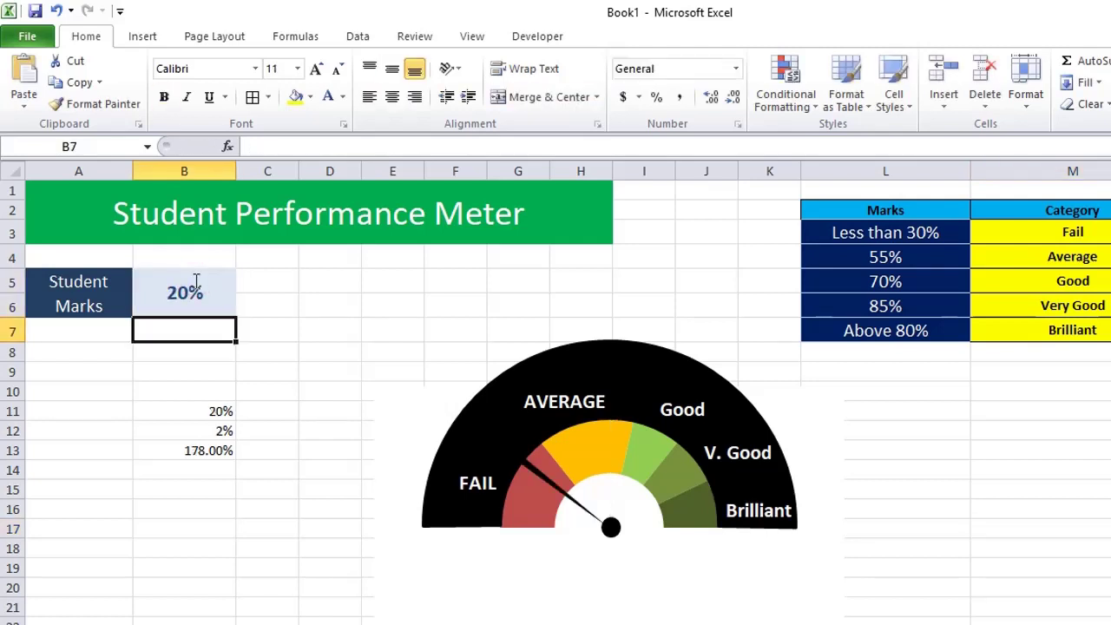
left_click(195, 285)
type("40")
key("Return")
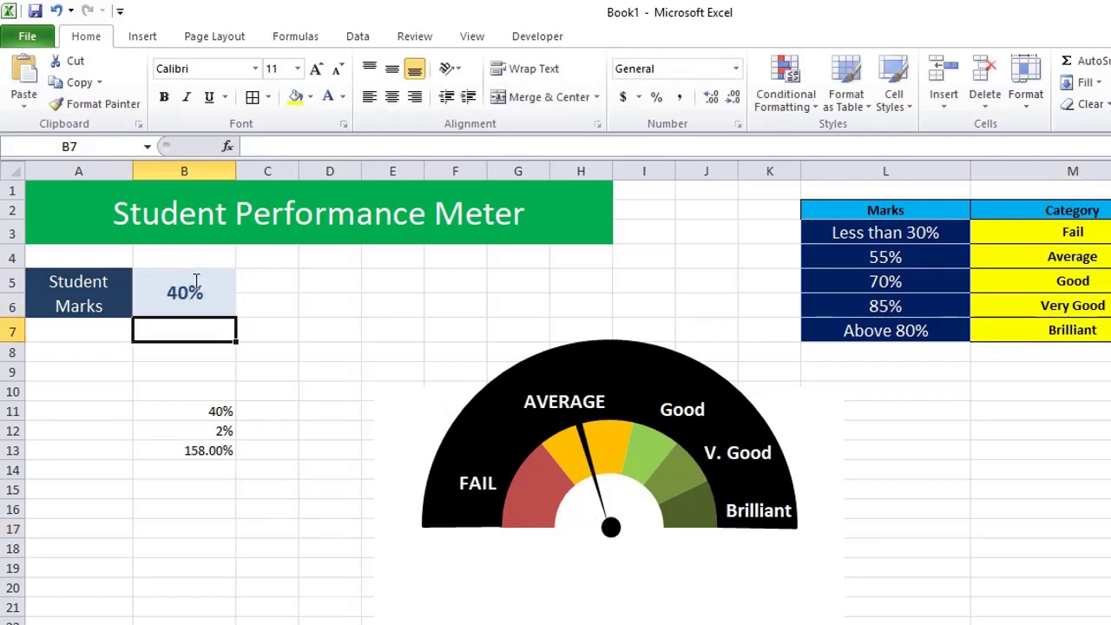
left_click(194, 285)
type("60")
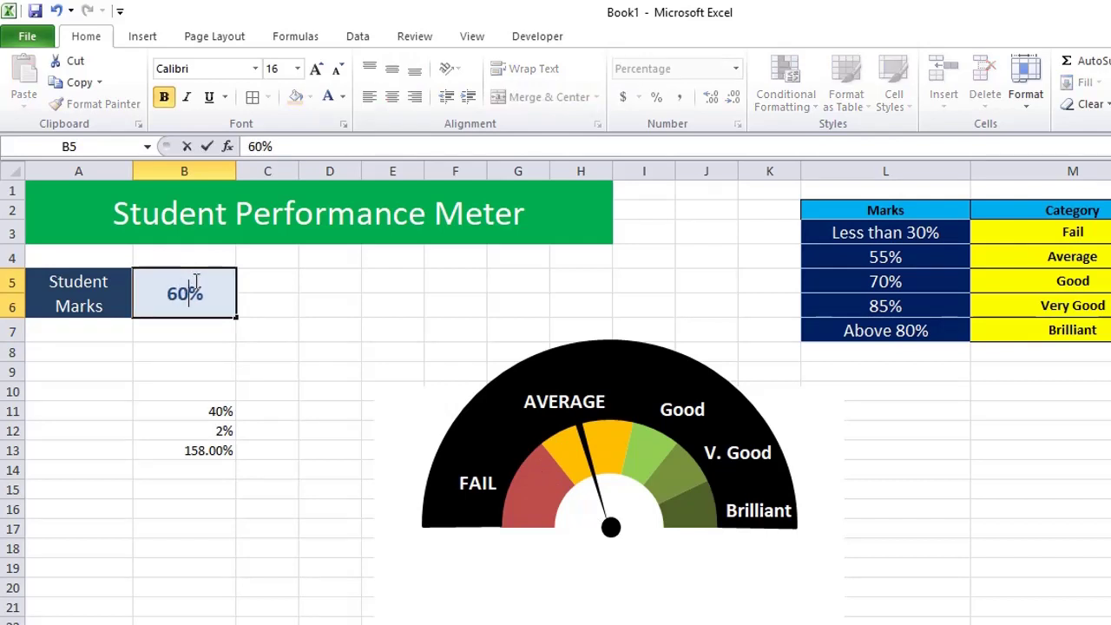
key("Return")
left_click(194, 283)
type("80")
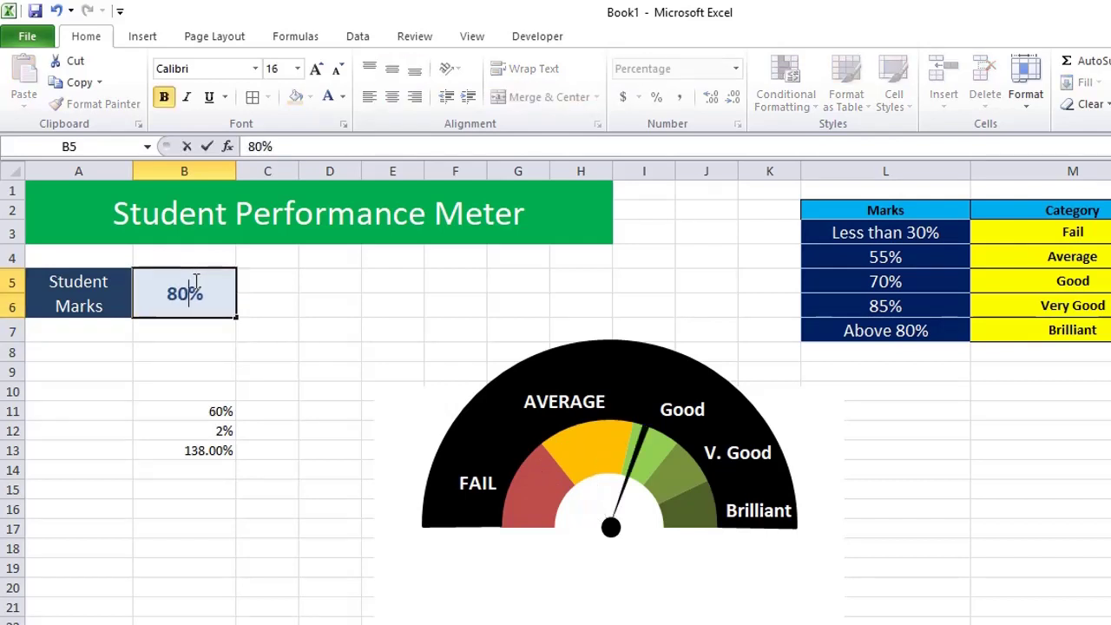
key("Return")
left_click(195, 282)
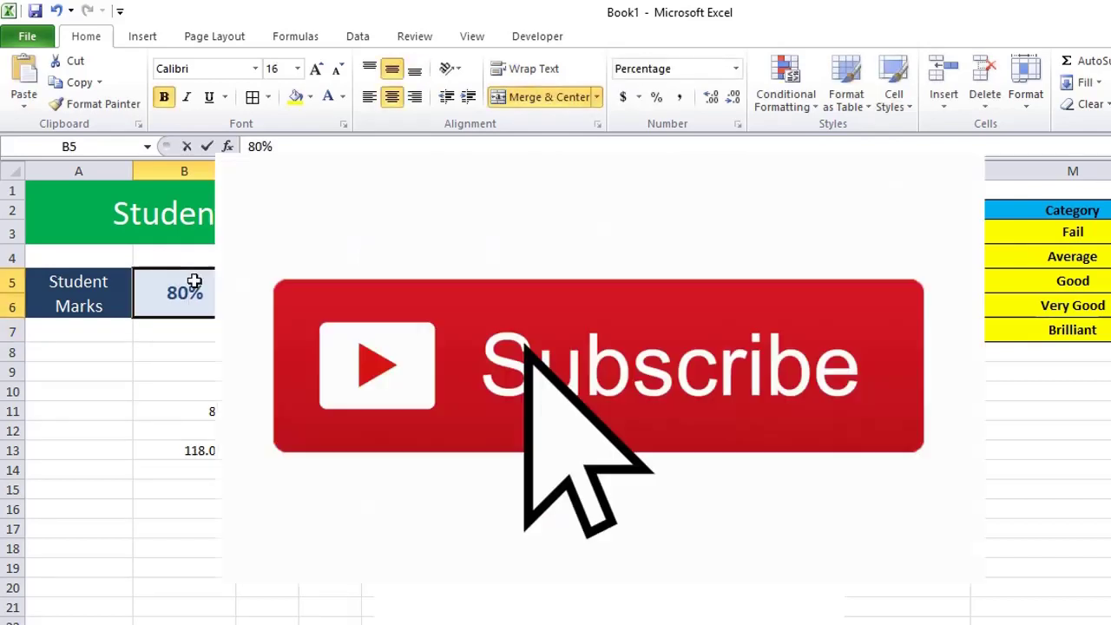
type("90")
key("Return")
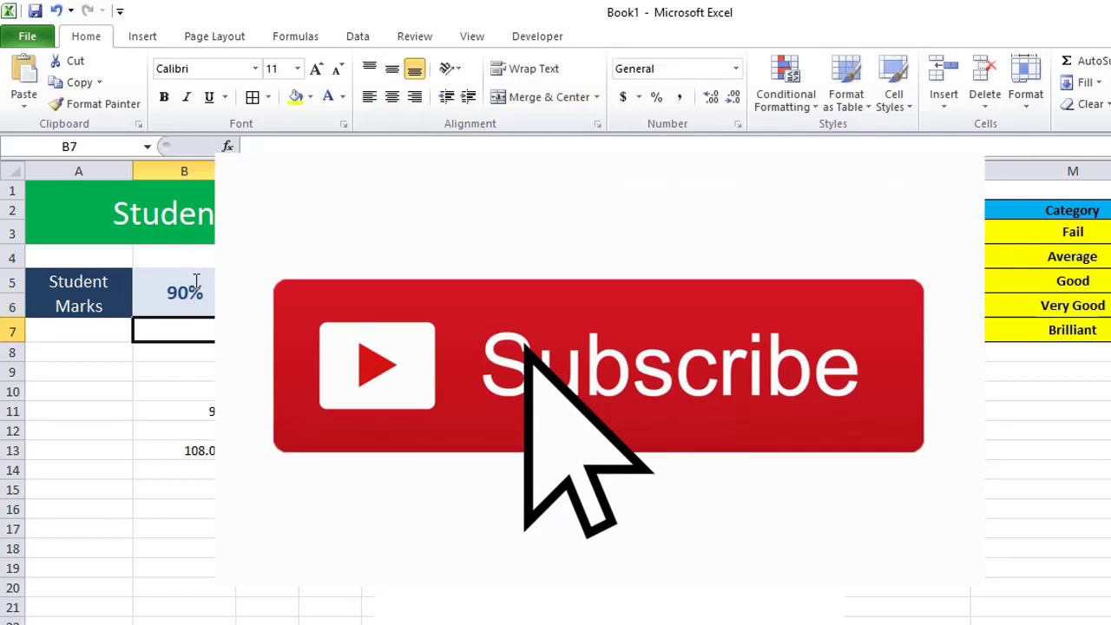